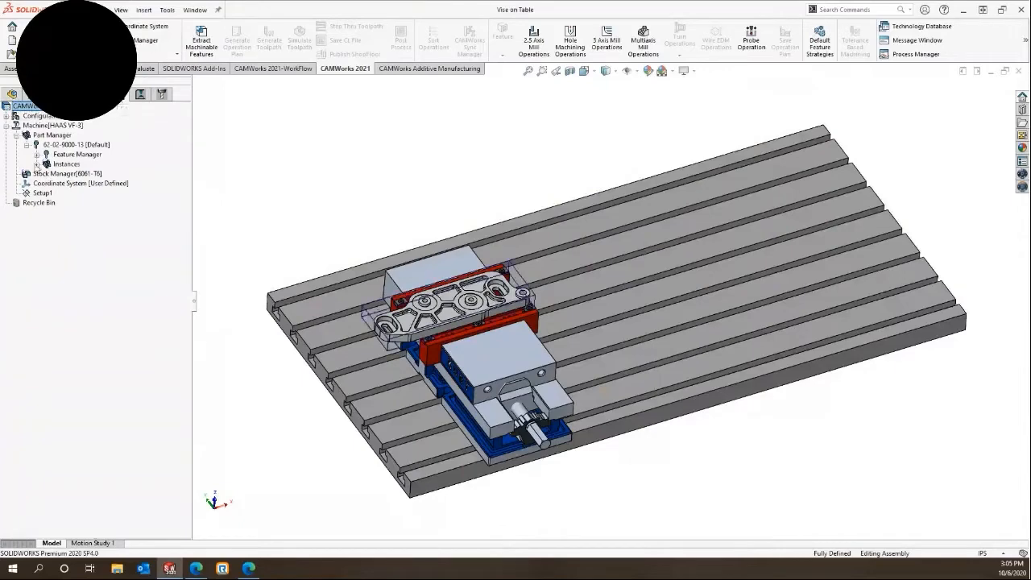
Choose the HAAS VF-3 mill as the machine in the CAMWorks machine definition
click(52, 125)
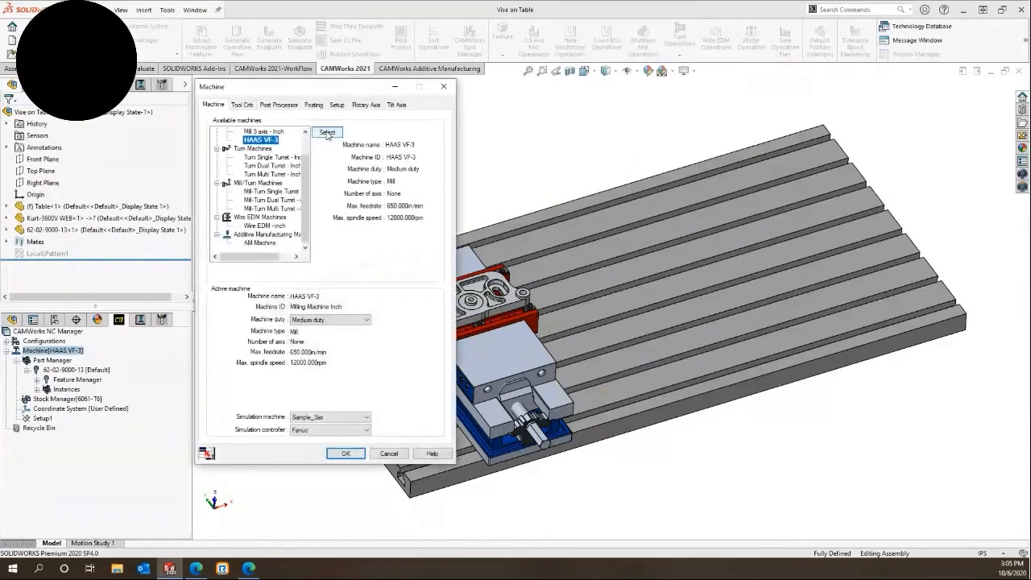
scroll(266, 165, up, 1)
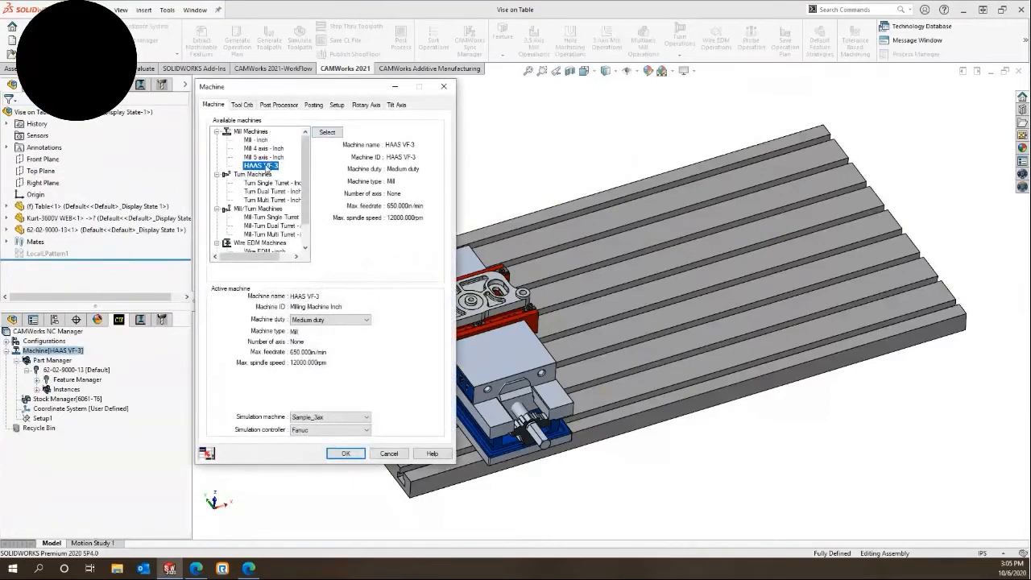
click(327, 132)
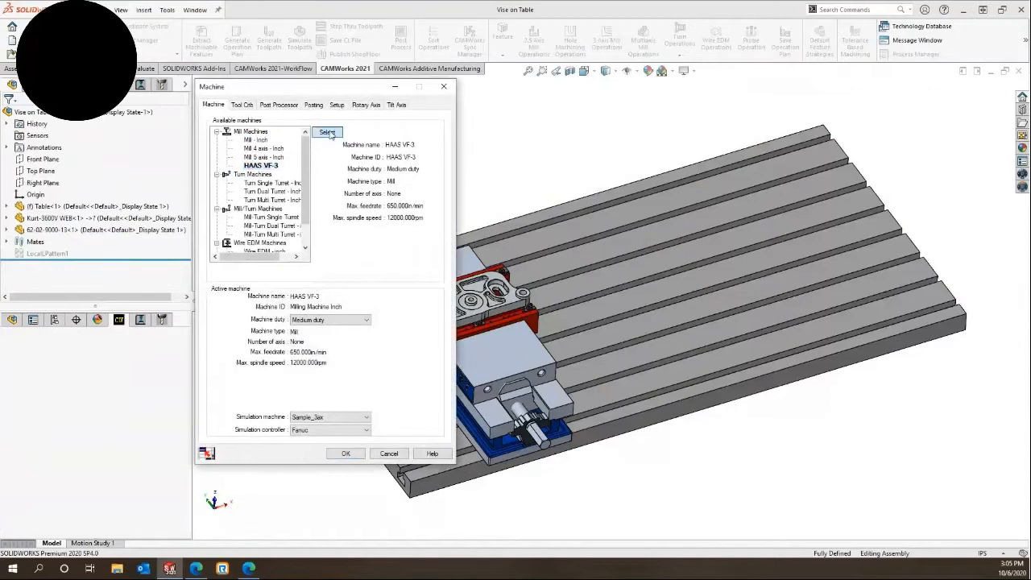
Review the machine's tool crib, post processor and posting settings, and accept the machine definition
click(243, 106)
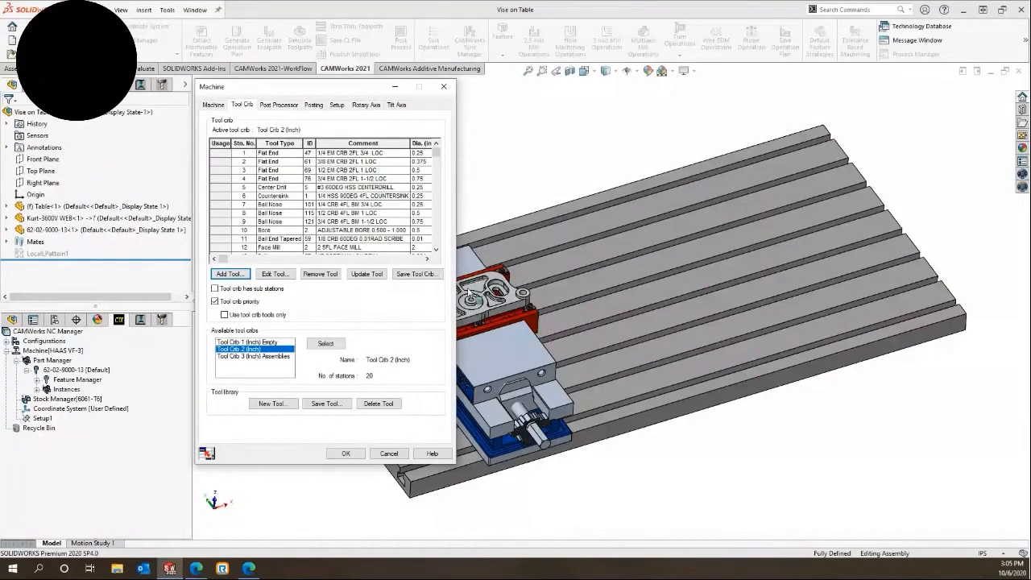
click(279, 104)
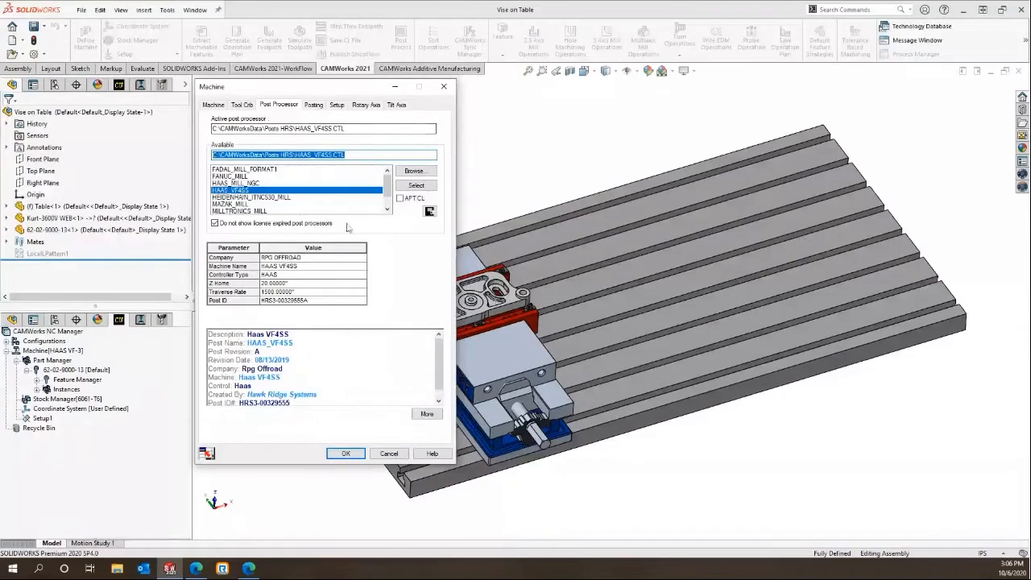
click(313, 105)
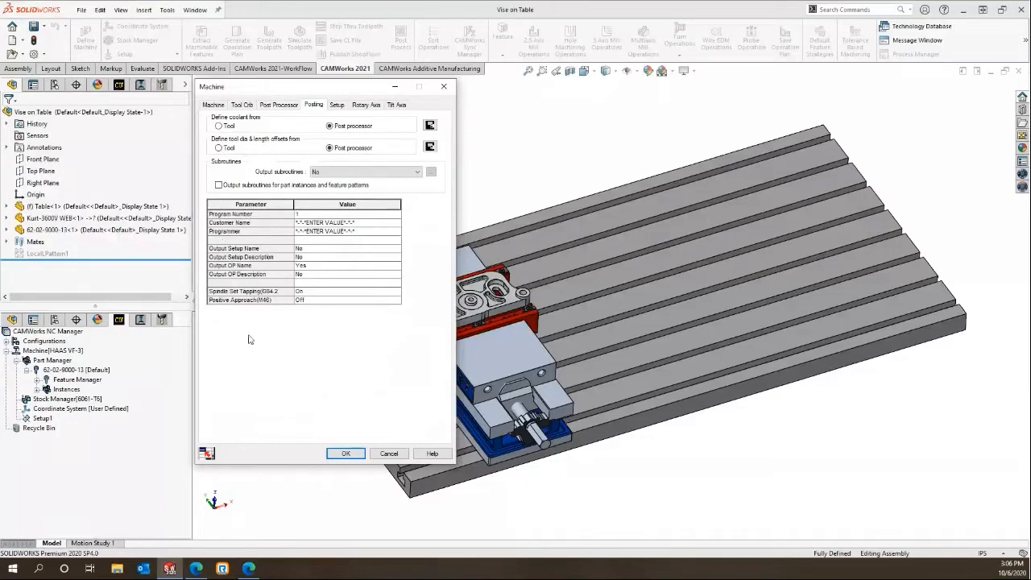
click(343, 454)
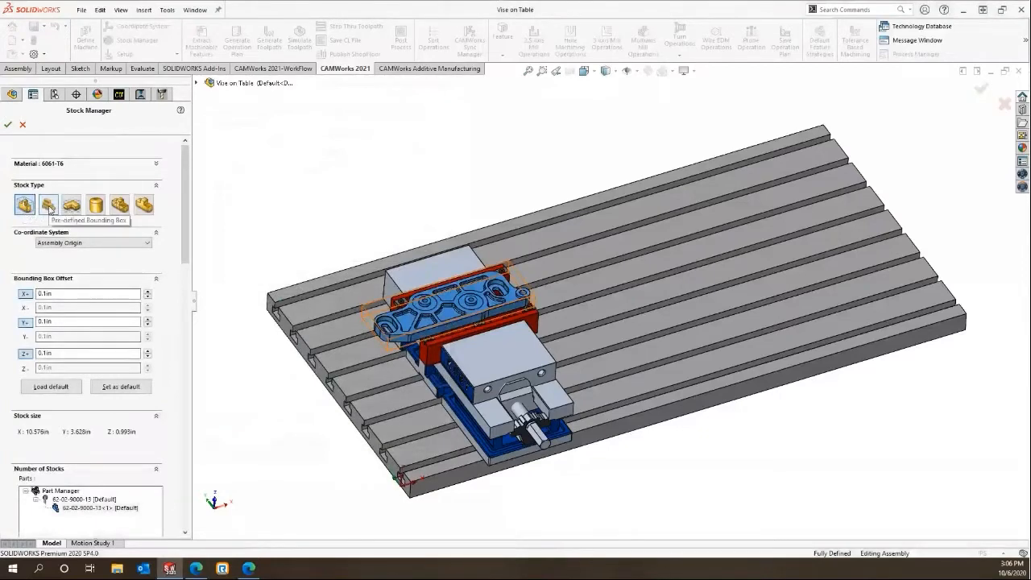
Try the pre-defined bounding box stock type and a cylindrical stock with a 10.565in outer diameter
click(49, 205)
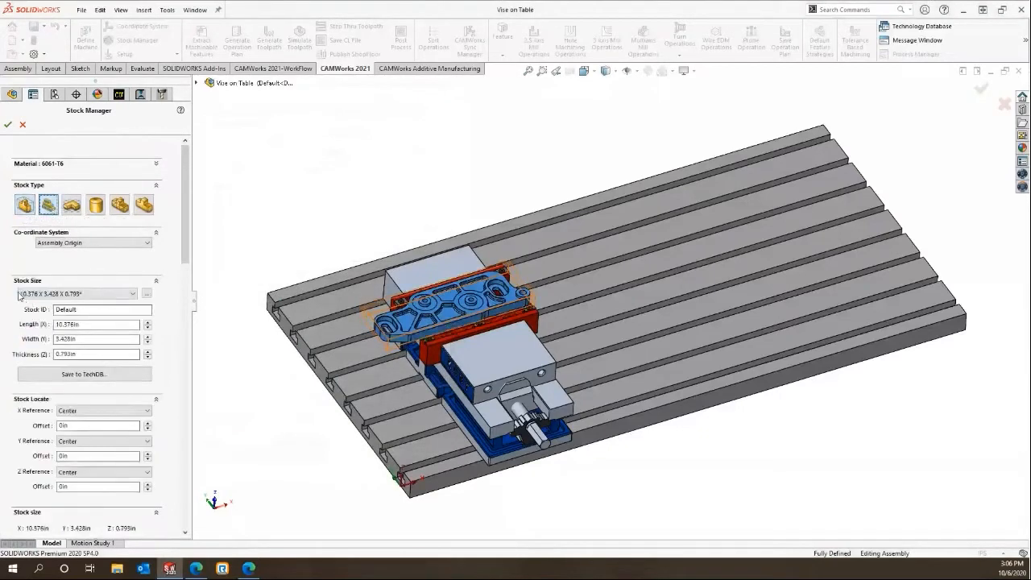
click(122, 295)
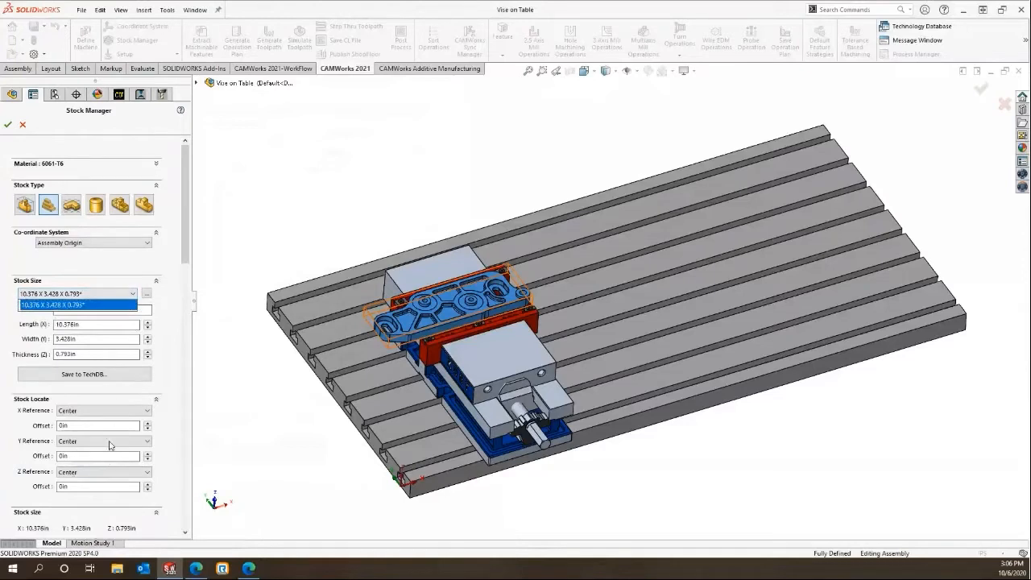
click(119, 268)
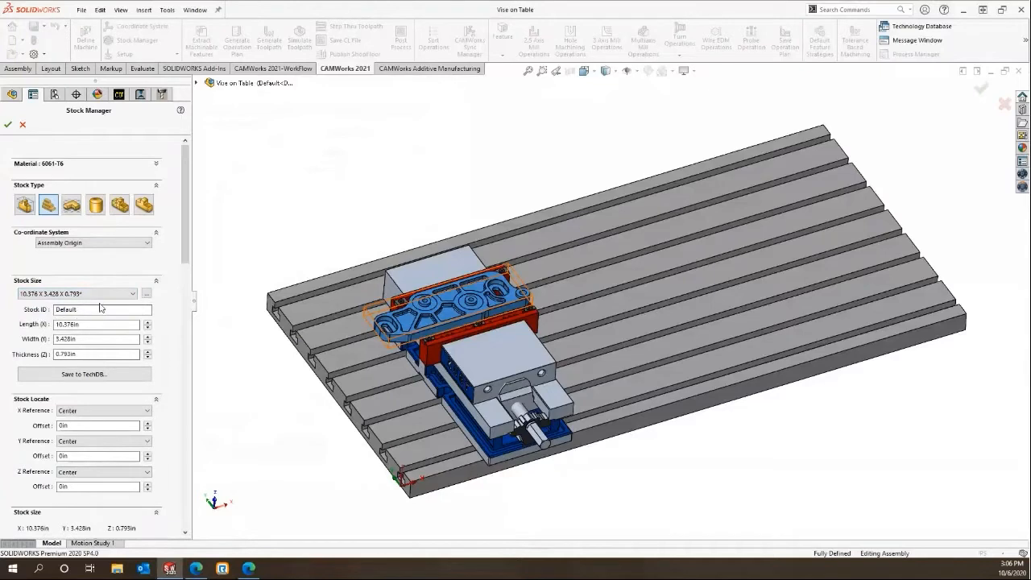
drag(86, 322, 15, 328)
key(Tab)
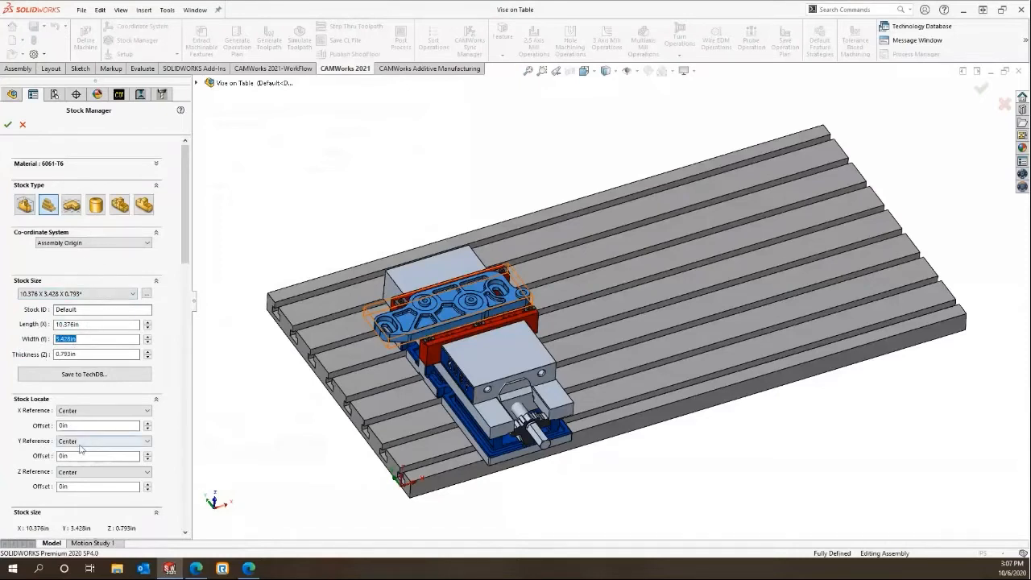
click(95, 207)
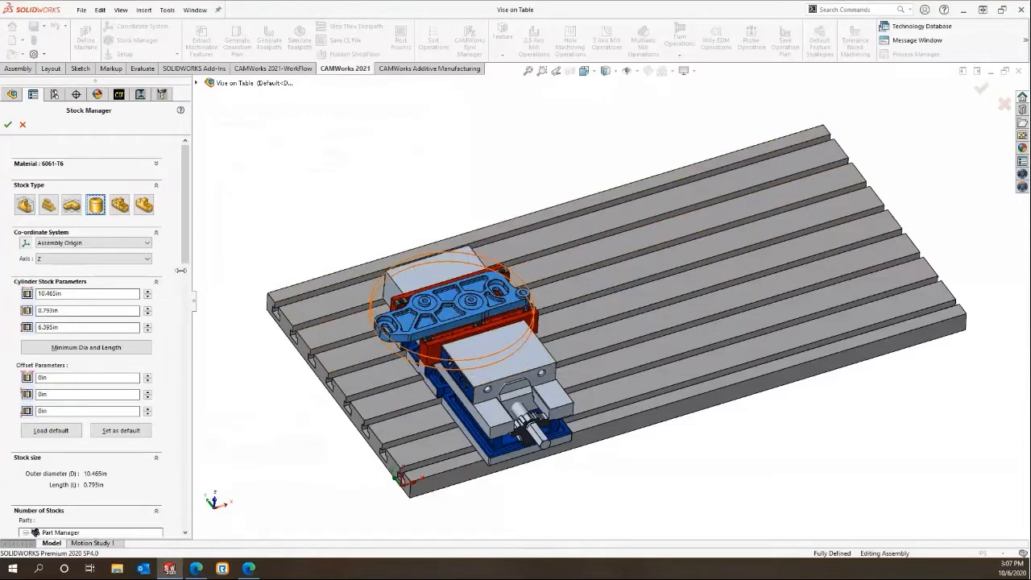
click(148, 293)
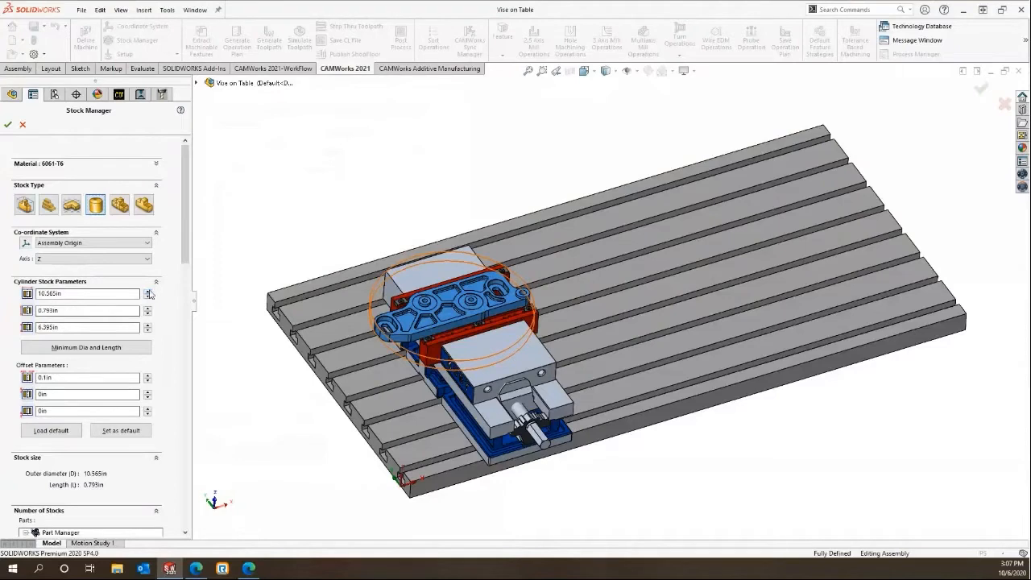
Define the stock as a bounding box with equal 0.1in offsets on both sides in X, Y and Z
click(25, 205)
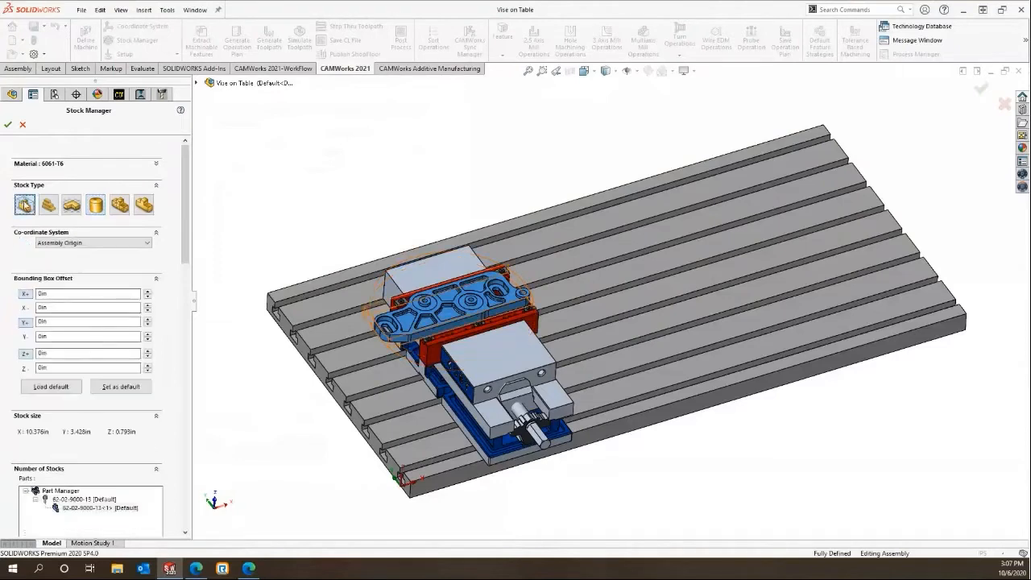
click(53, 295)
text(.1)
click(24, 298)
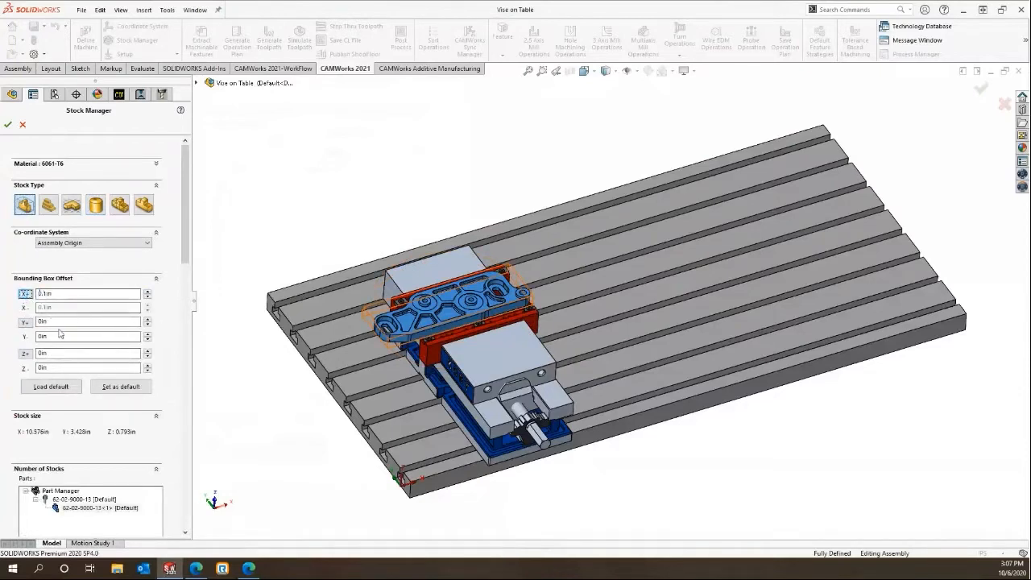
double_click(55, 323)
text(.1)
click(25, 322)
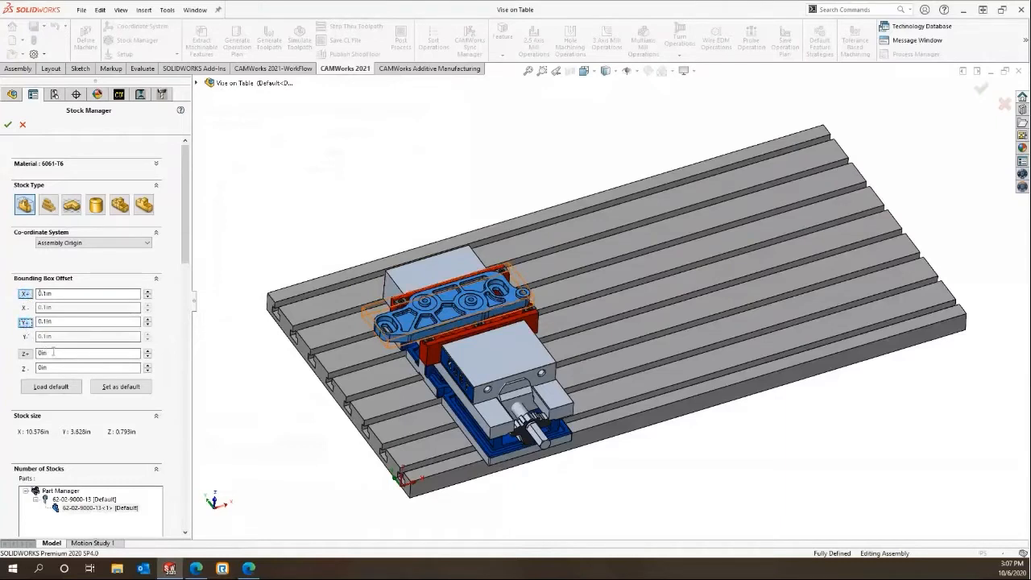
drag(56, 353, 10, 360)
text(.1)
click(25, 354)
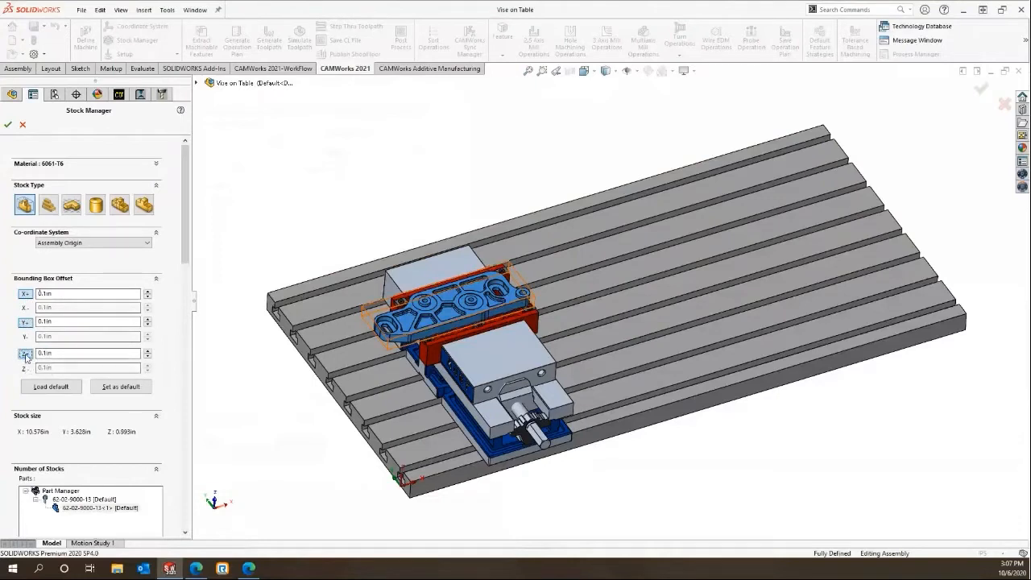
click(7, 127)
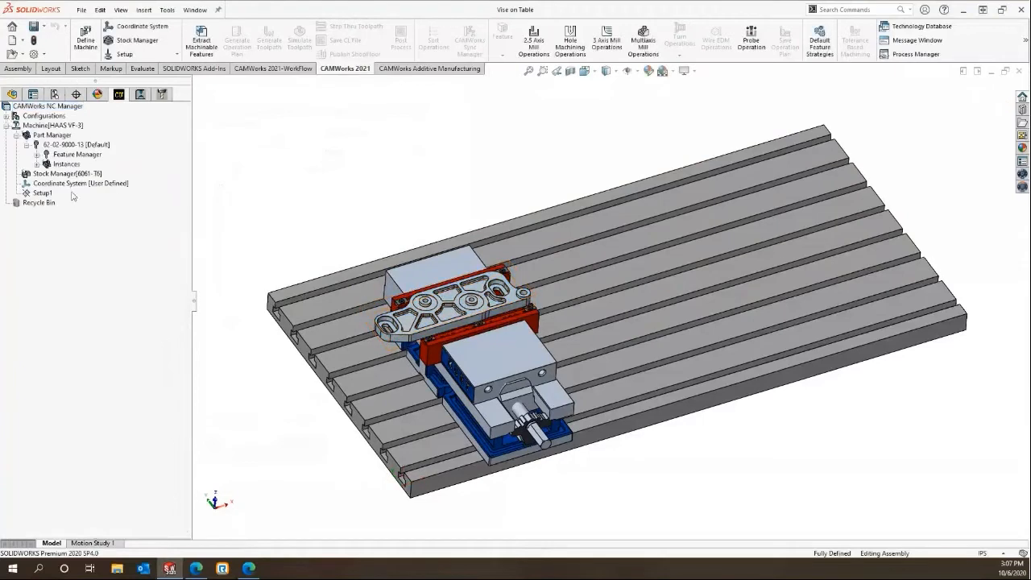
Accept the user-defined fixture coordinate system at the stock bounding box vertex, and extract the machinable features
double_click(67, 186)
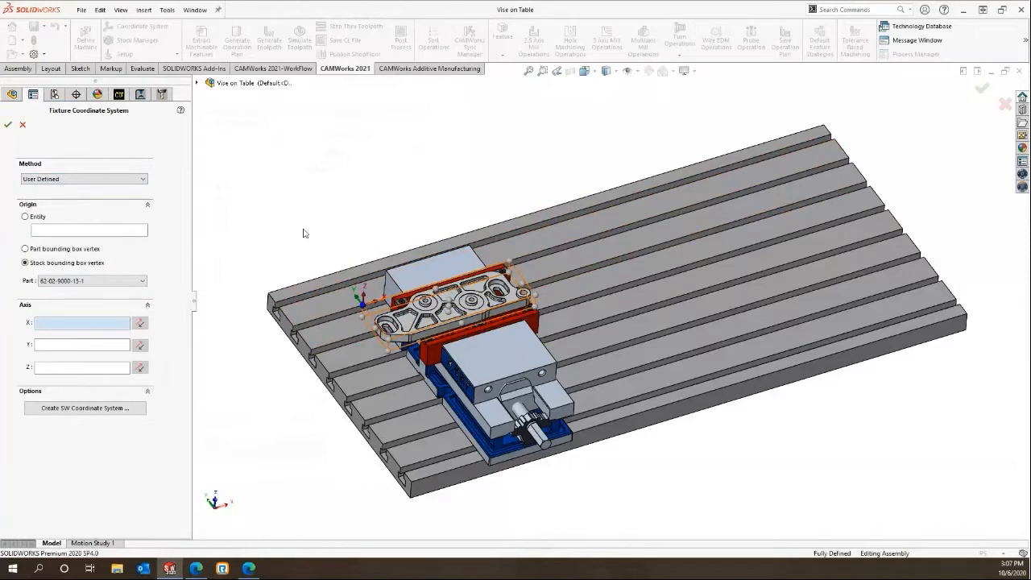
click(7, 124)
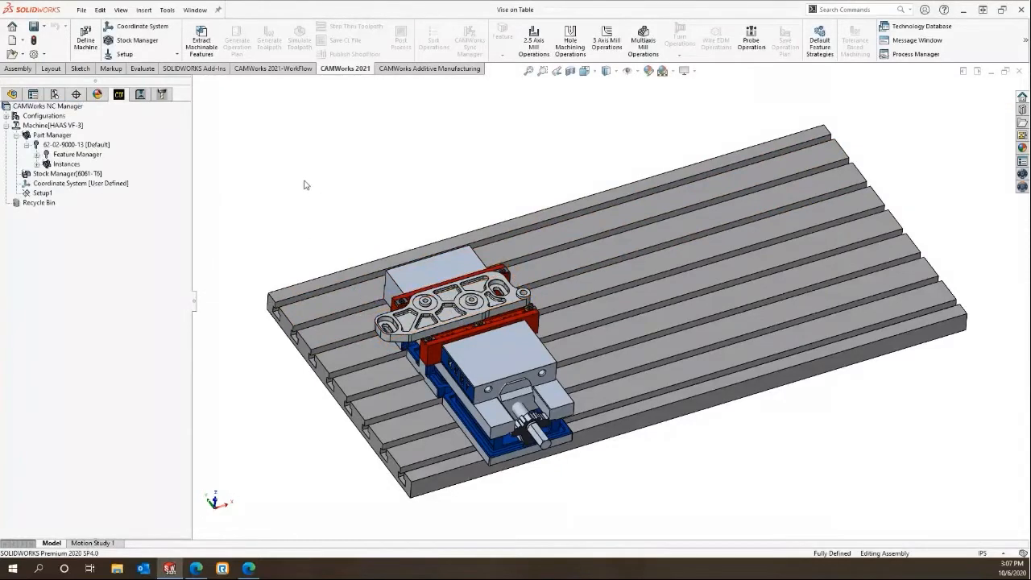
click(201, 36)
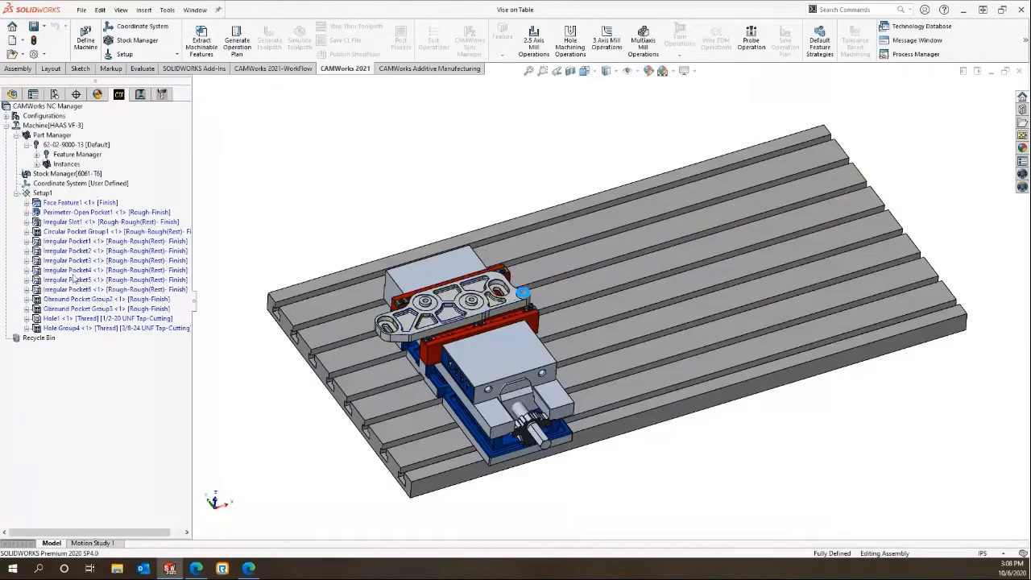
Examine the machining strategies available for Irregular Pocket1 in its feature parameters, leaving without changes
right_click(81, 242)
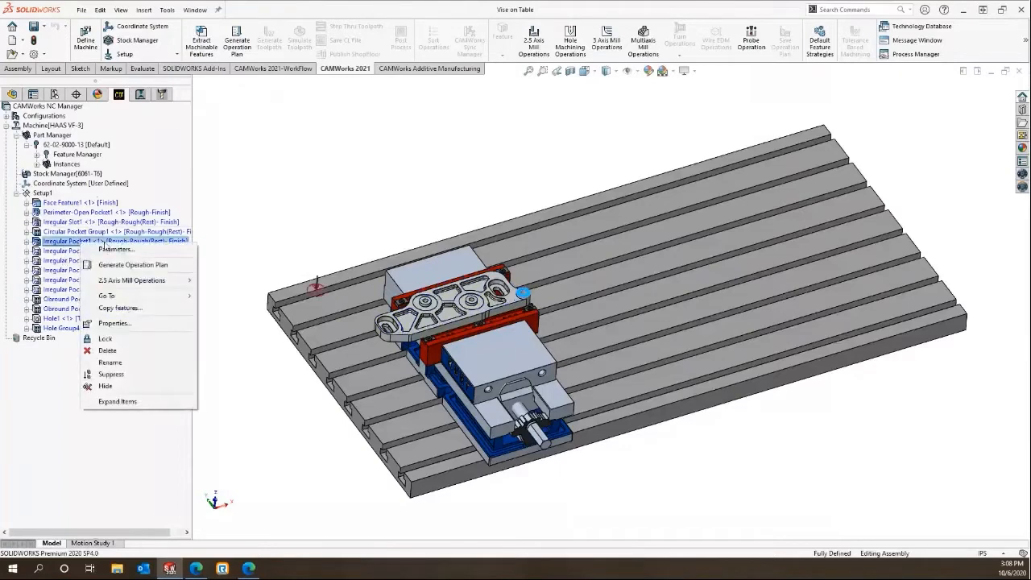
click(106, 250)
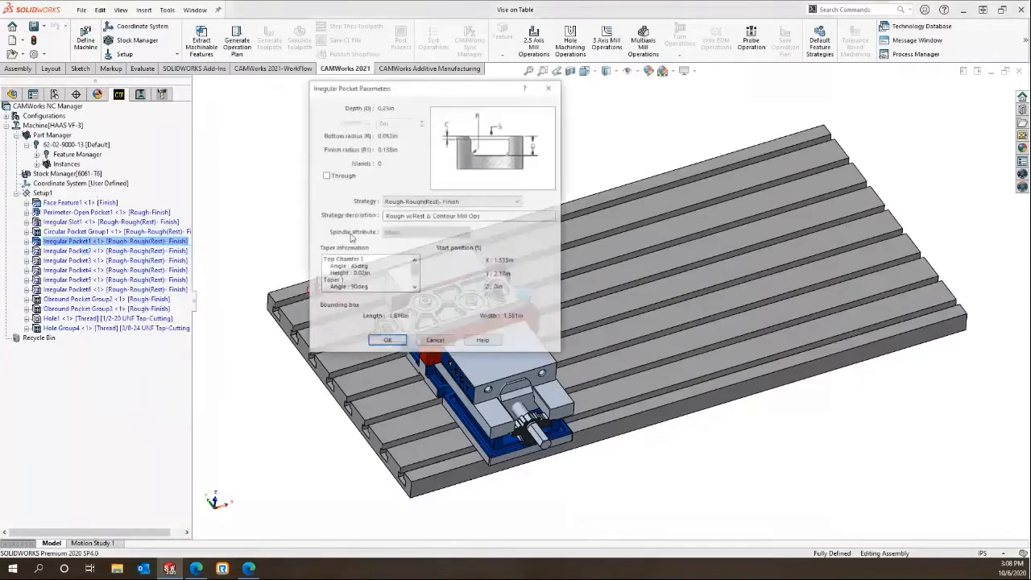
click(484, 202)
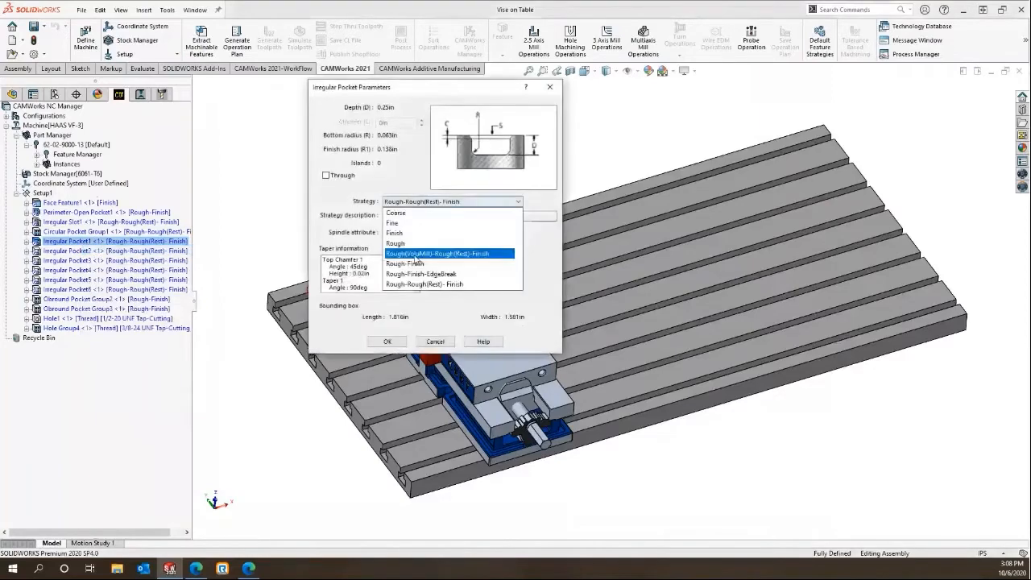
click(438, 344)
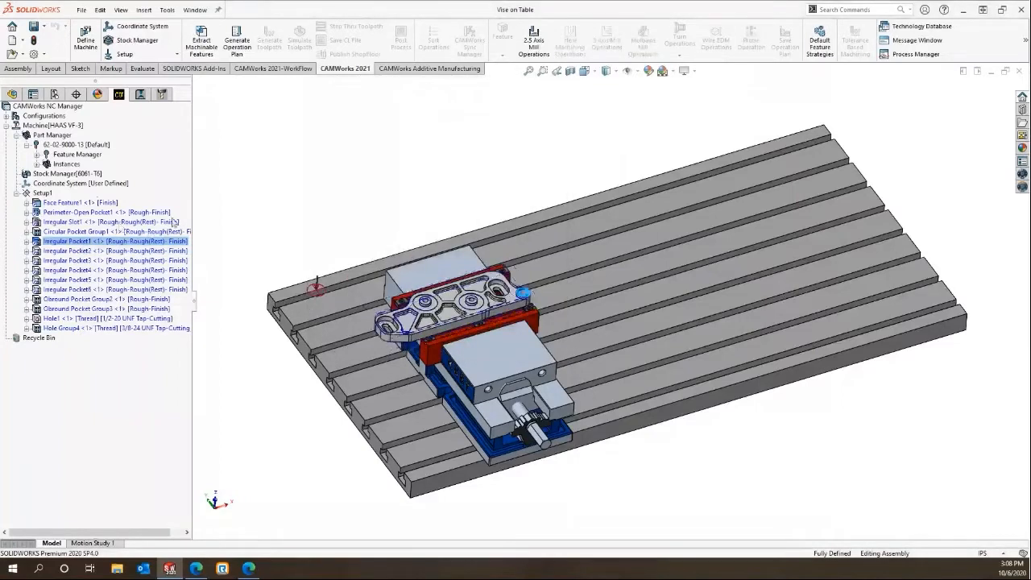
Apply Rough-Finish as the default strategy for Circular Pocket, Irregular / Wrapped Pocket and Irregular / Wrapped Slot features in the current document
click(42, 192)
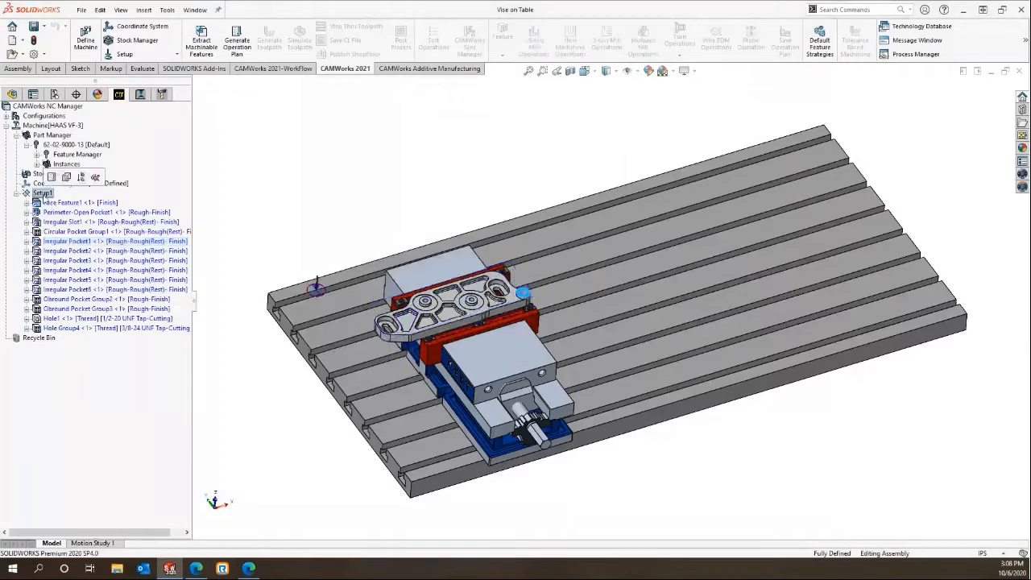
click(821, 48)
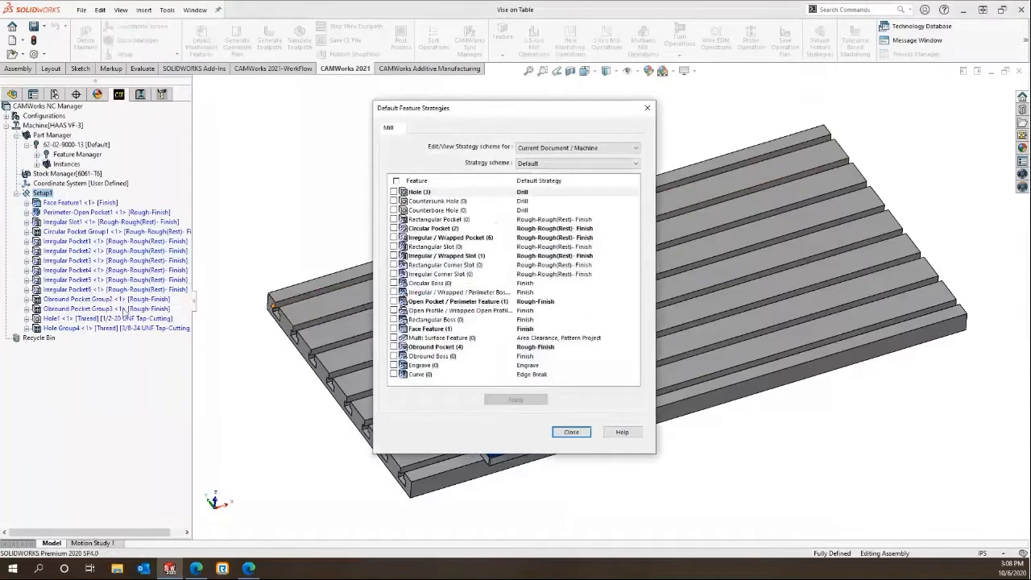
click(609, 232)
click(581, 253)
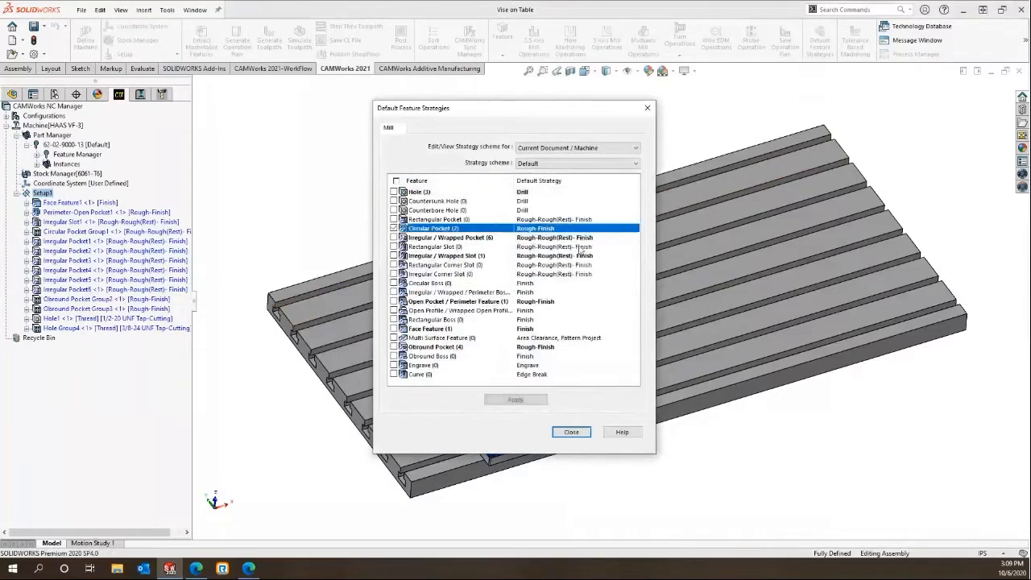
click(600, 237)
click(547, 290)
click(600, 256)
click(562, 310)
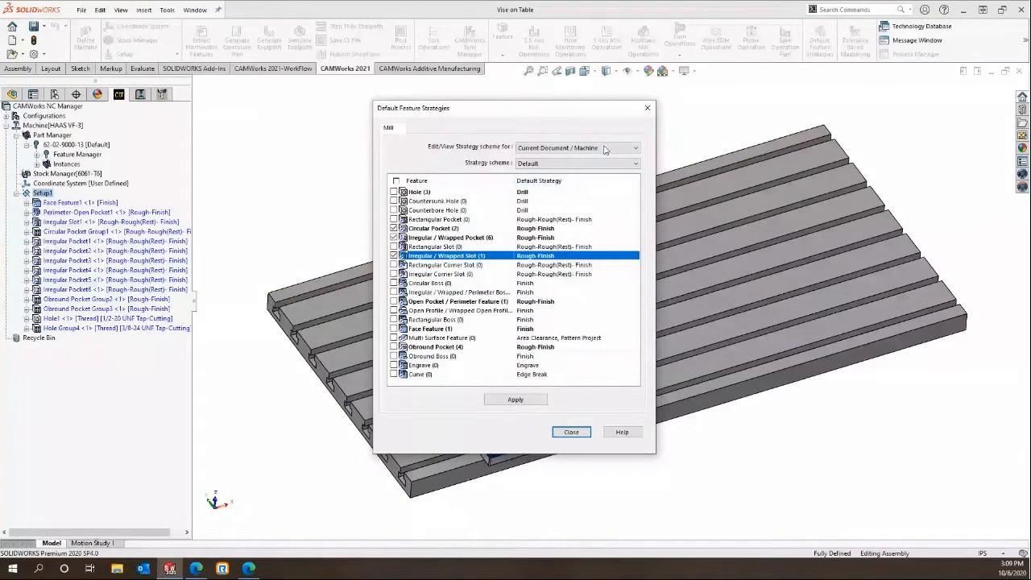
click(523, 399)
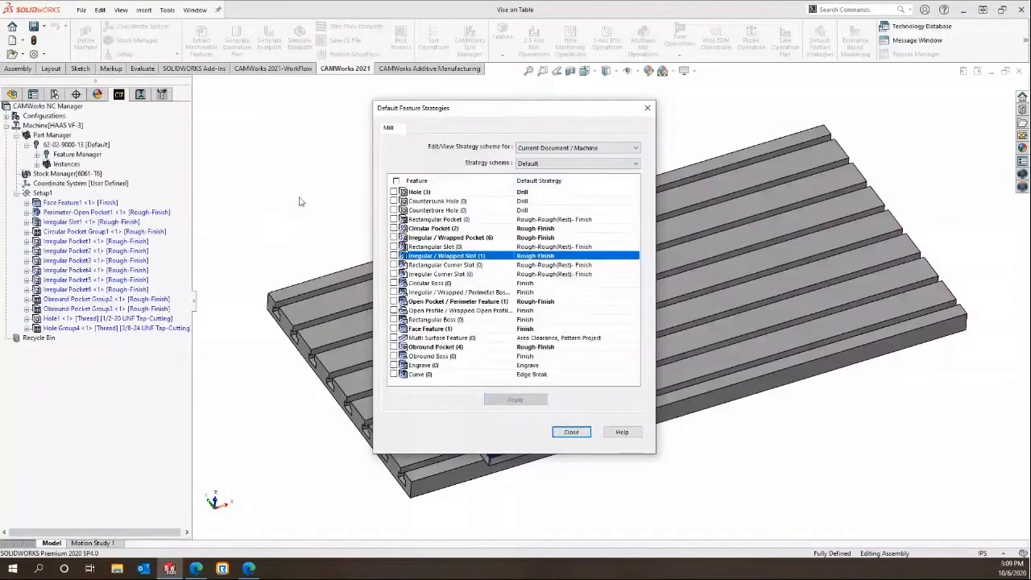
click(571, 433)
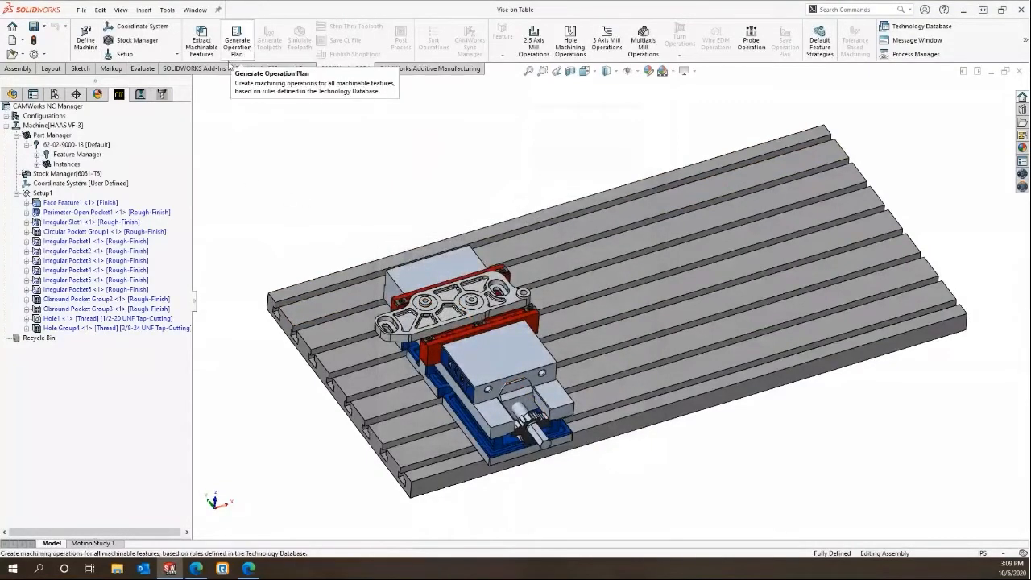
Generate the operation plan for all features, inspect the first rough and contour mill operations, and return to the feature tree
click(236, 39)
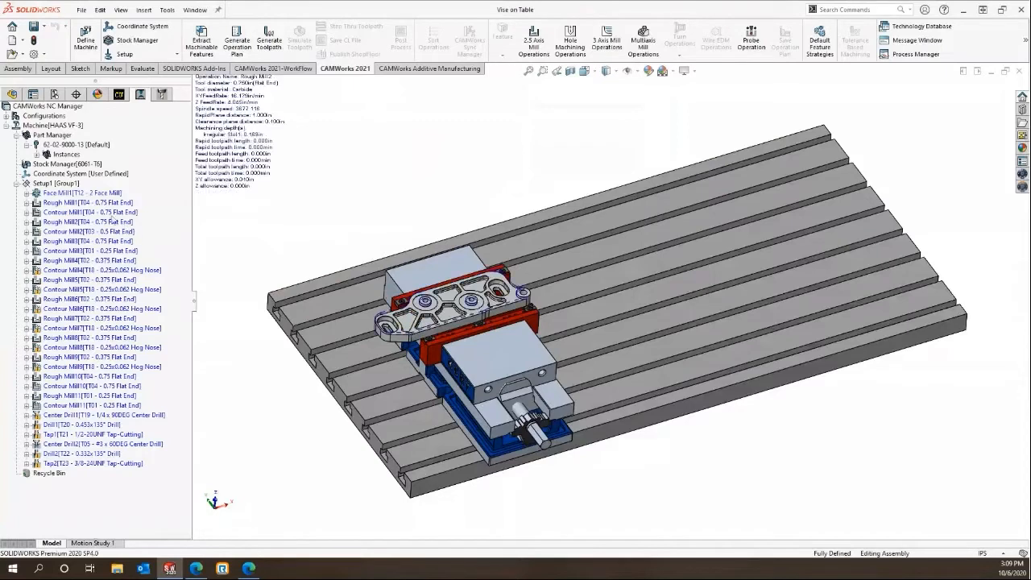
click(101, 205)
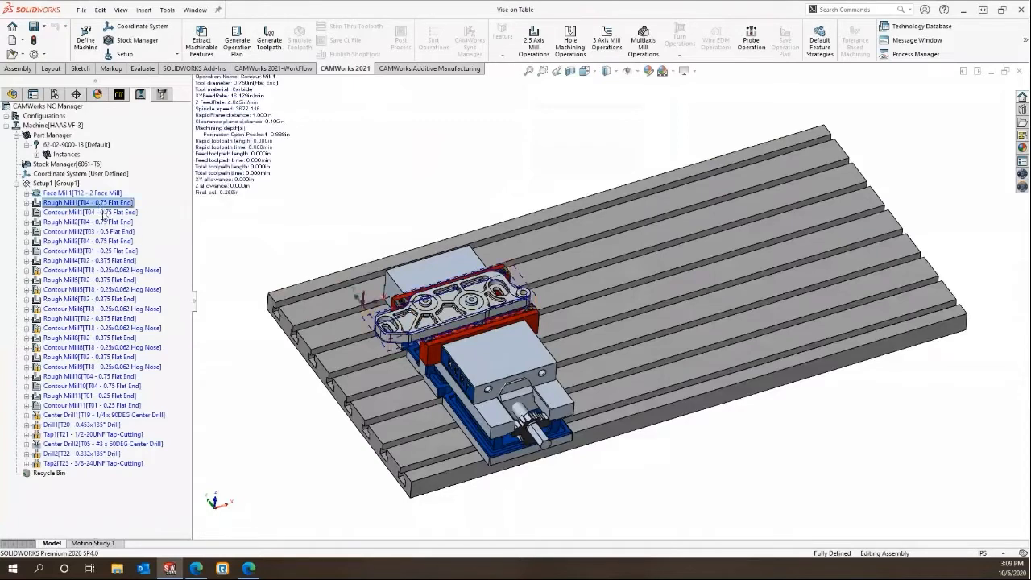
click(101, 222)
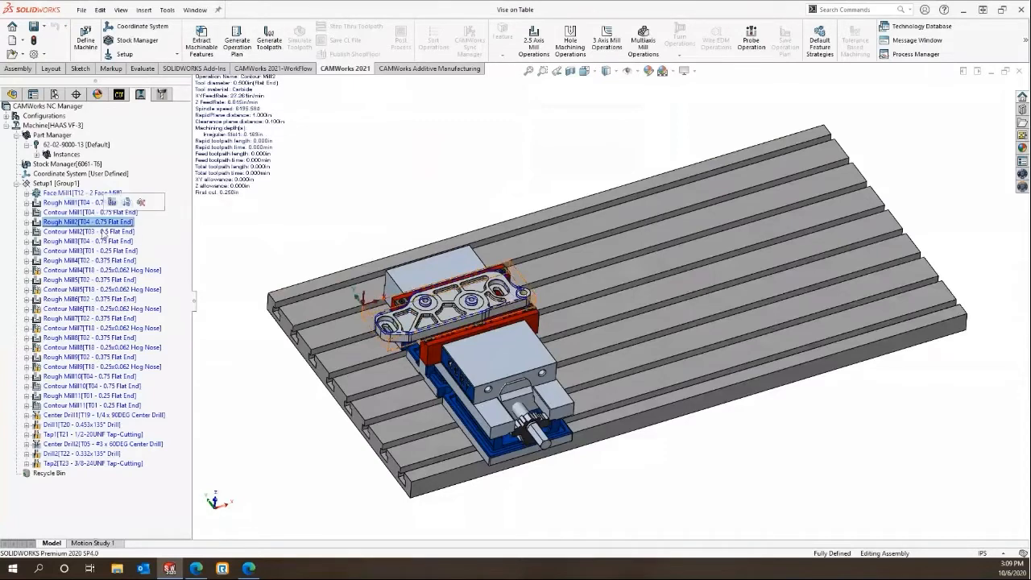
click(104, 232)
click(119, 96)
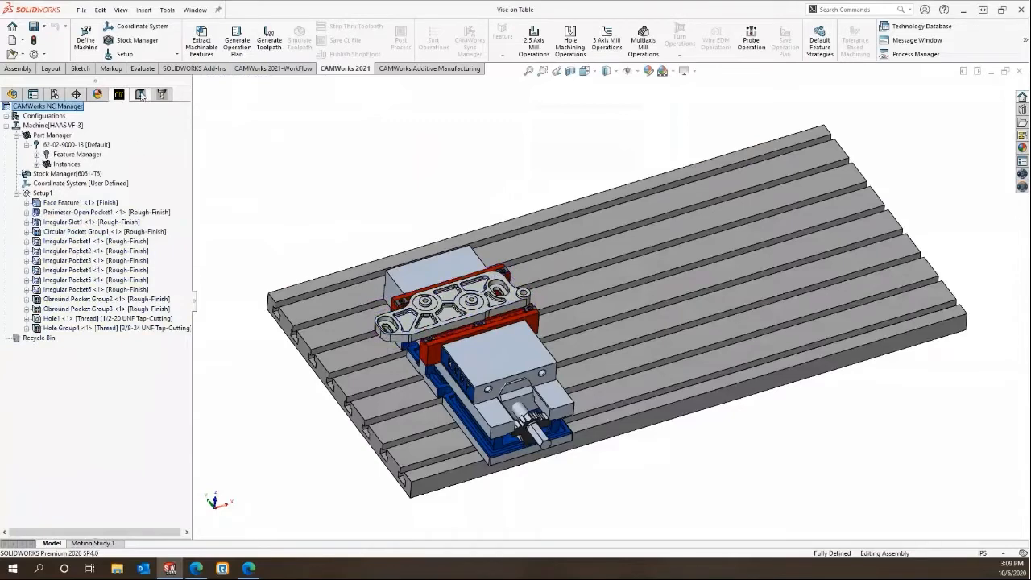
Sort the Setup1 operations by operation type with Rough Mill and Contour Mill placed directly after Face Mill, ahead of Center Drill
click(141, 95)
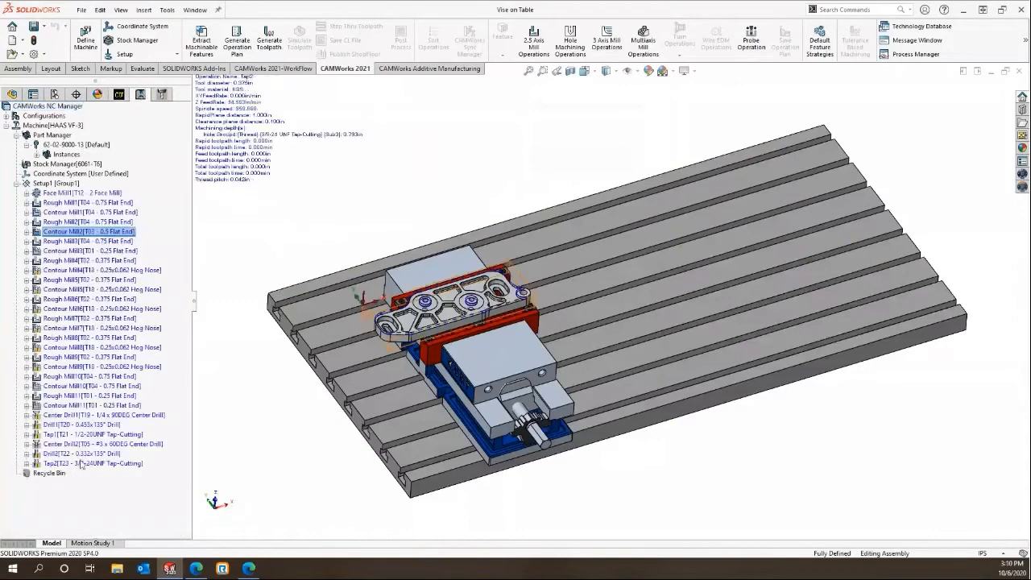
click(61, 183)
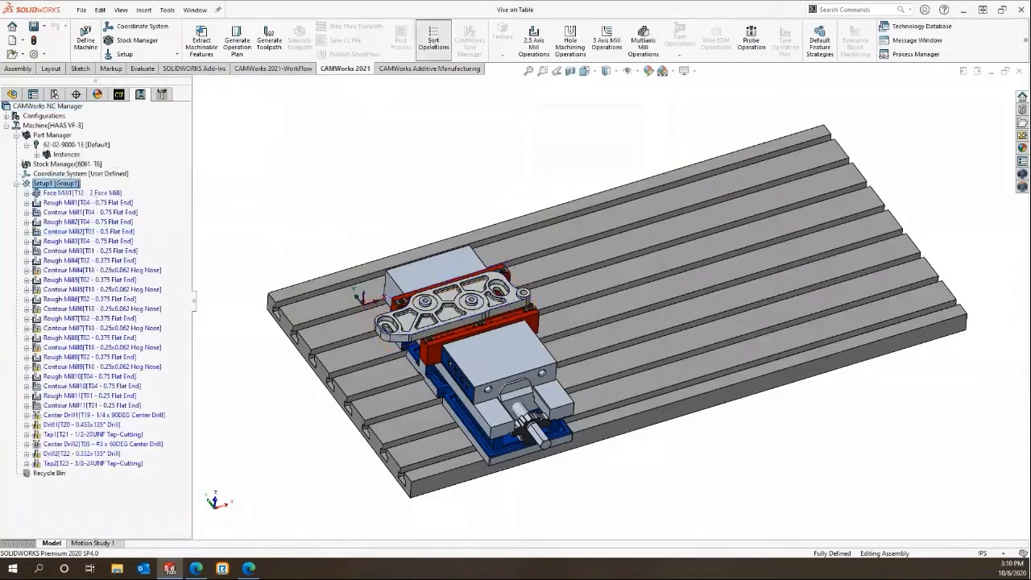
click(433, 45)
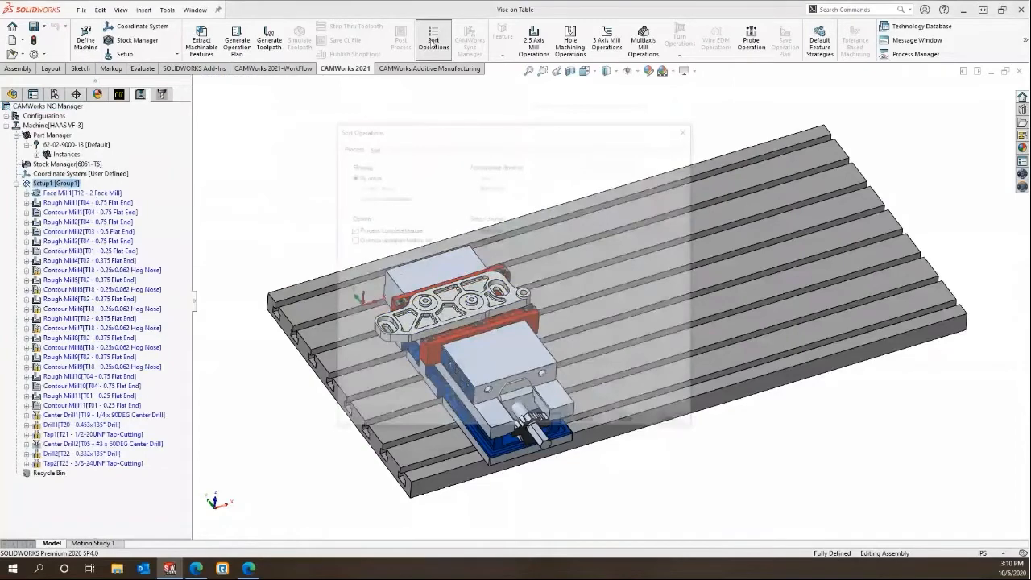
click(371, 146)
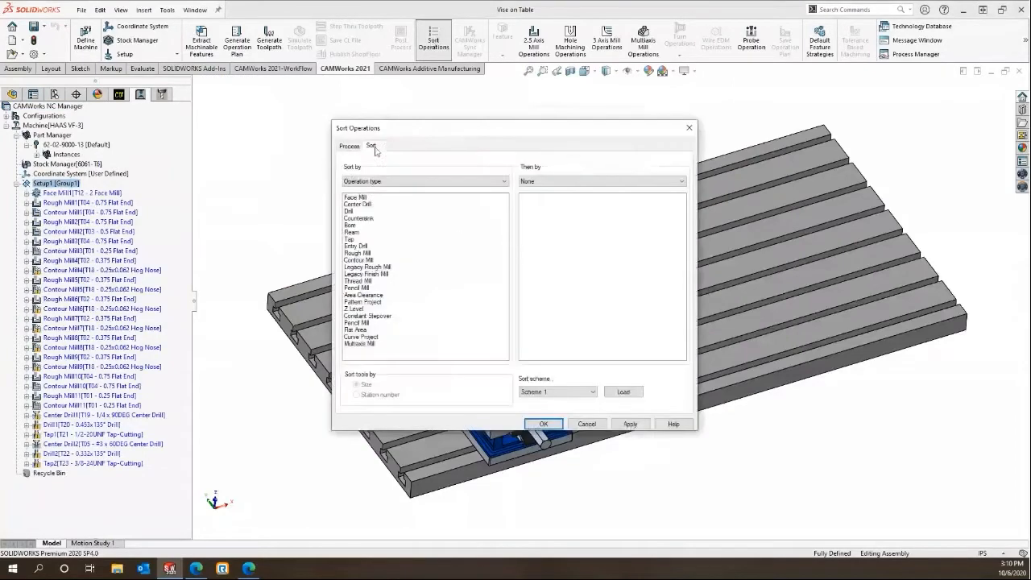
drag(358, 254, 372, 204)
drag(358, 260, 379, 214)
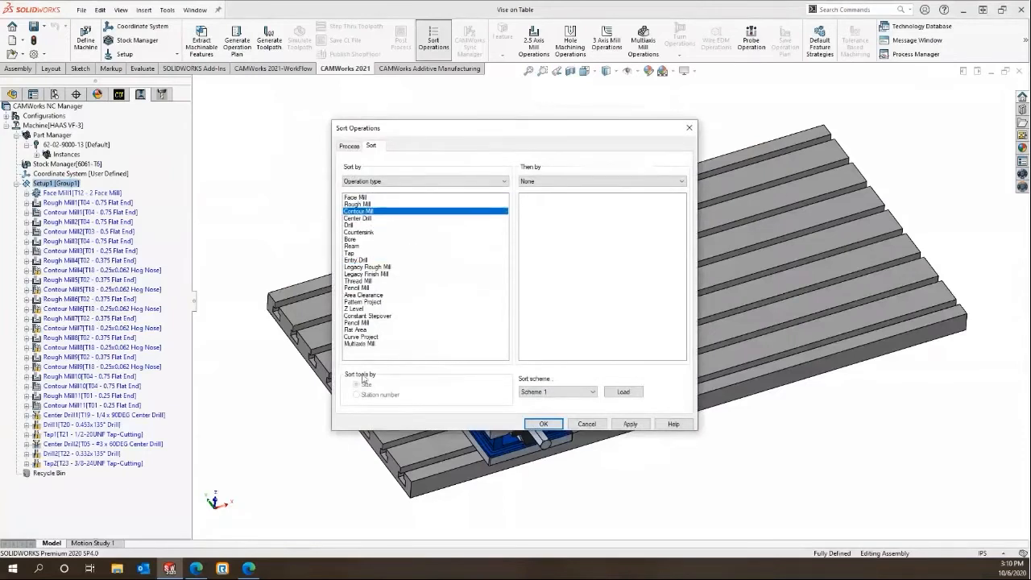
click(630, 425)
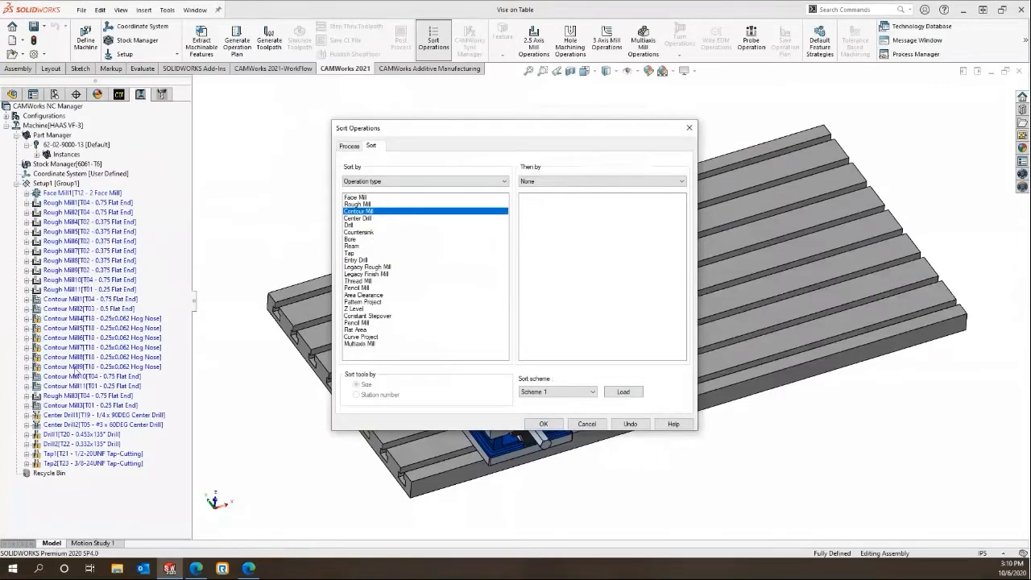
click(539, 424)
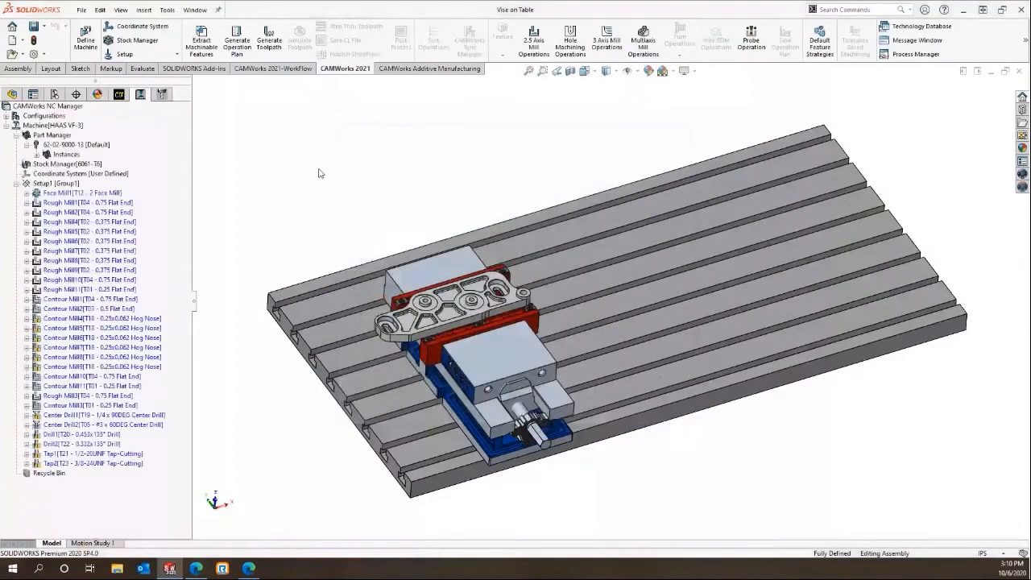
Generate all toolpaths, and in Rough Mill1 define feeds and speeds by Operation with the Z feedrate percentage turned off
click(268, 48)
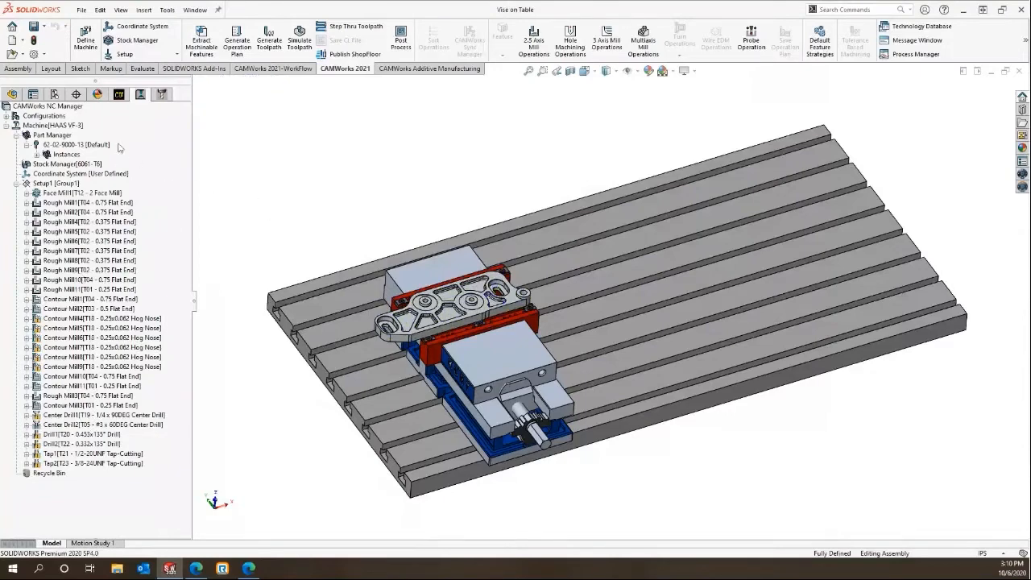
click(76, 203)
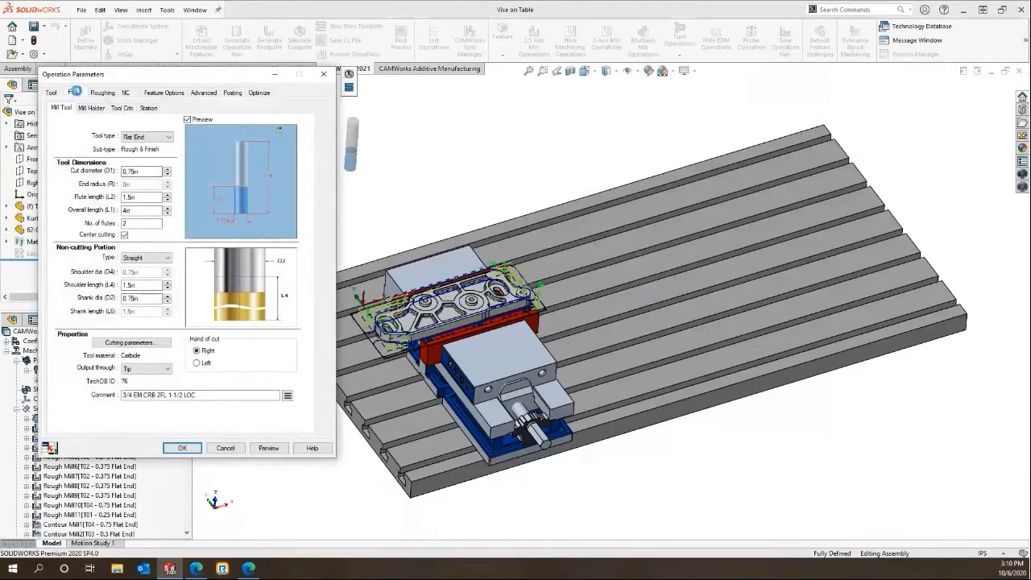
click(74, 93)
click(135, 111)
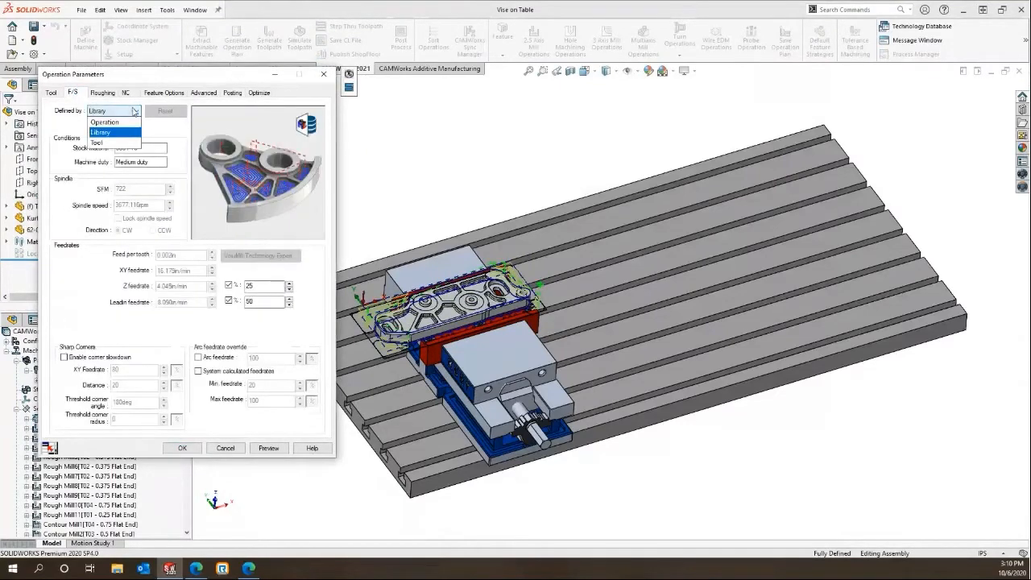
click(119, 126)
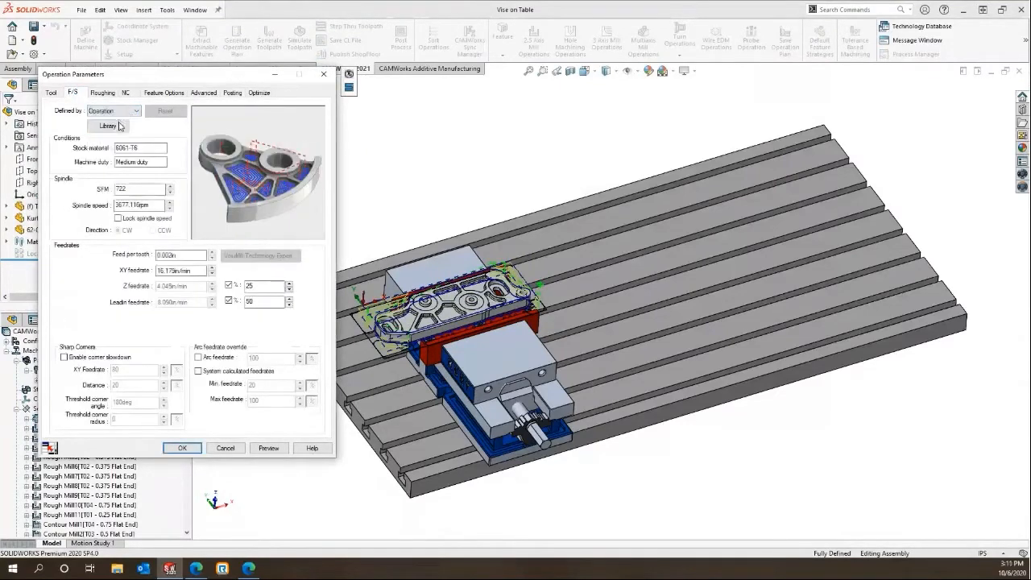
click(229, 285)
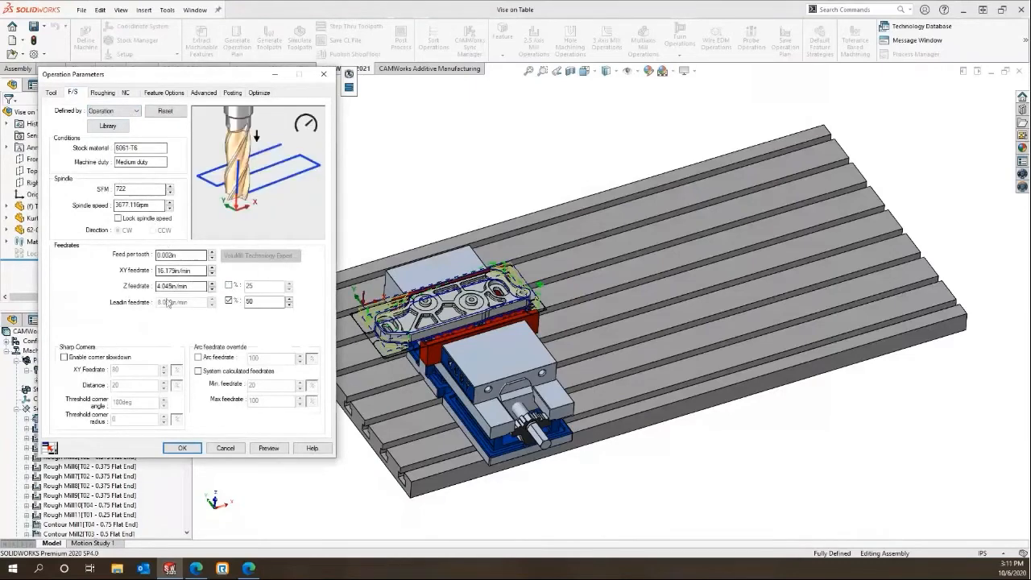
Review the roughing pattern choices for Rough Mill1, keep Pocket In, and accept the operation parameters
click(103, 92)
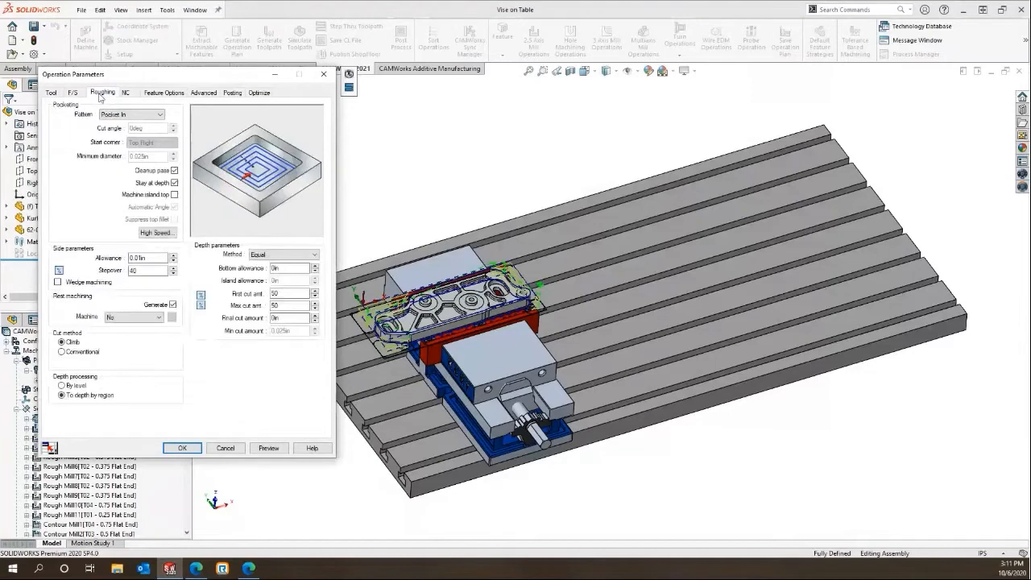
click(143, 117)
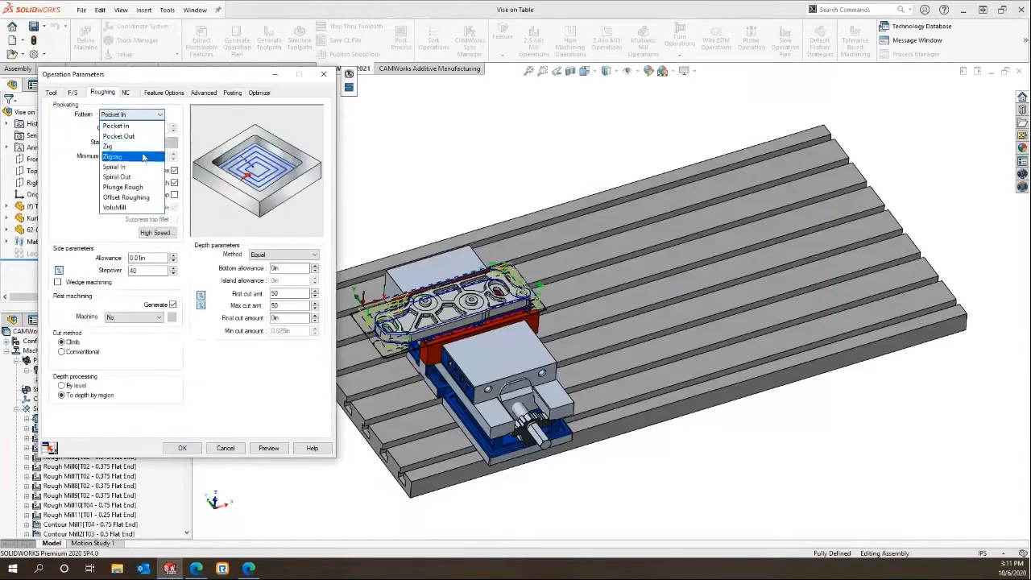
click(142, 117)
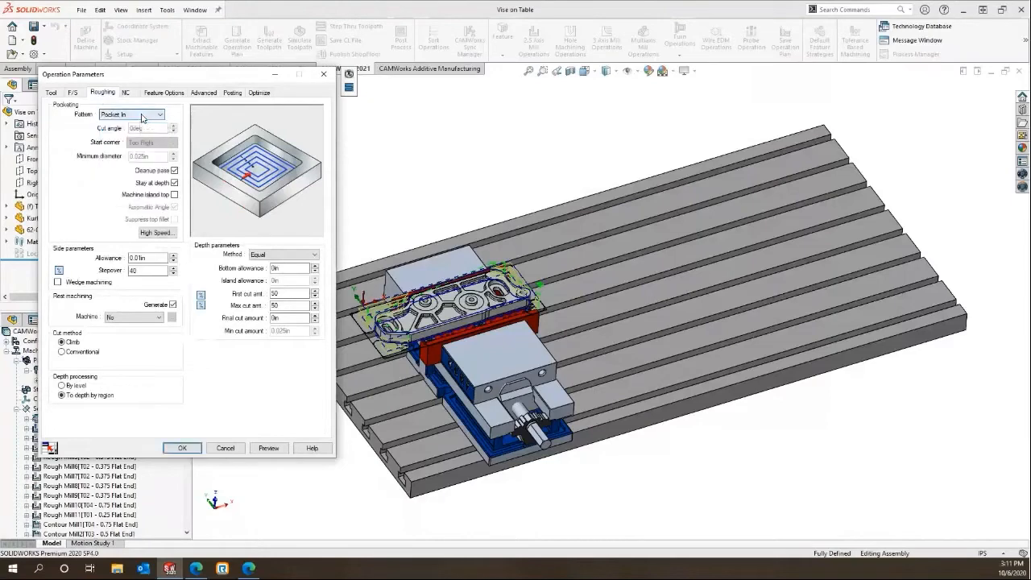
click(181, 447)
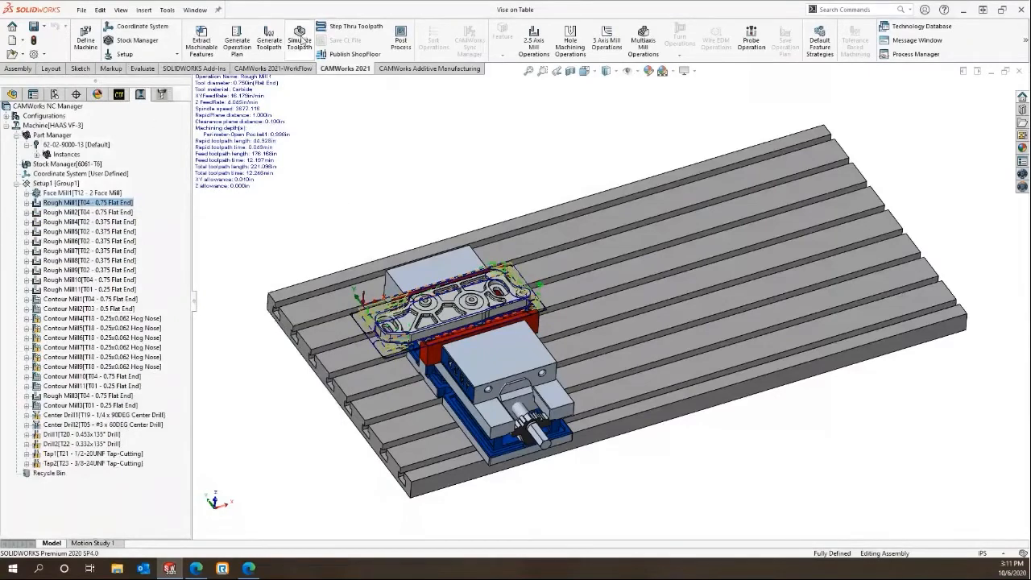
Open the toolpath simulation for Rough Mill1, hide the table and vise with No Display, and restore them to Shaded Display
click(301, 37)
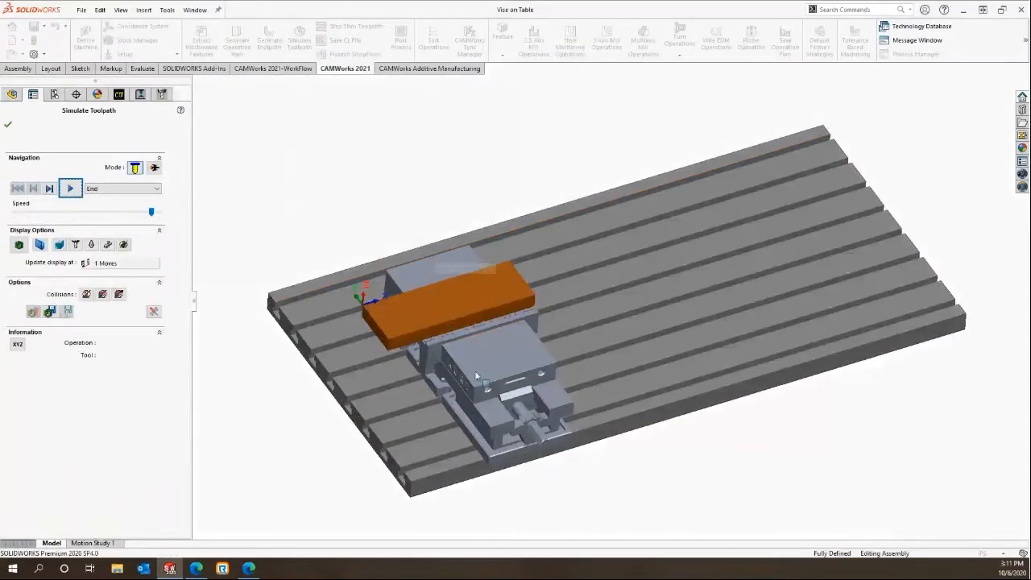
click(108, 244)
click(121, 258)
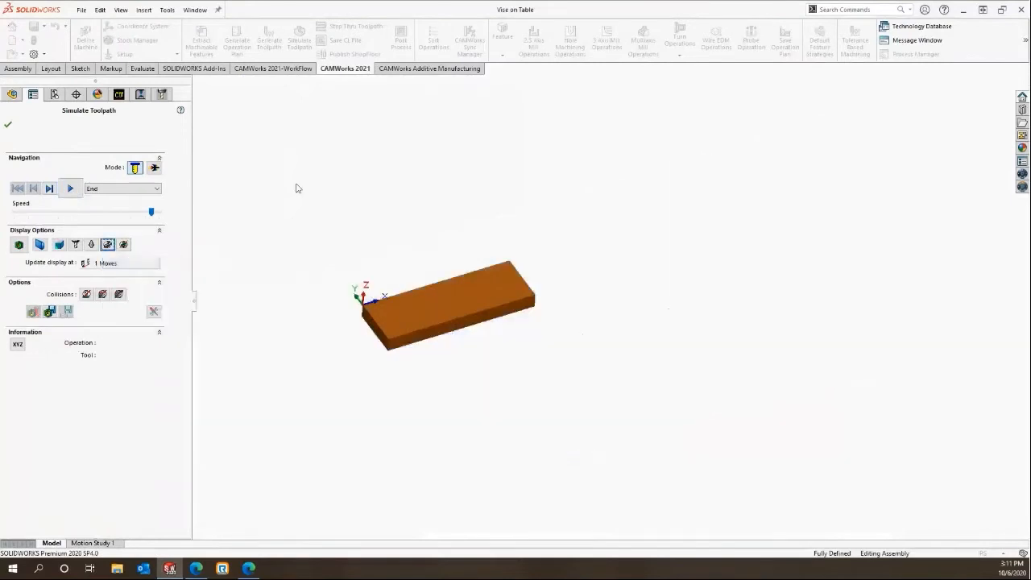
click(108, 244)
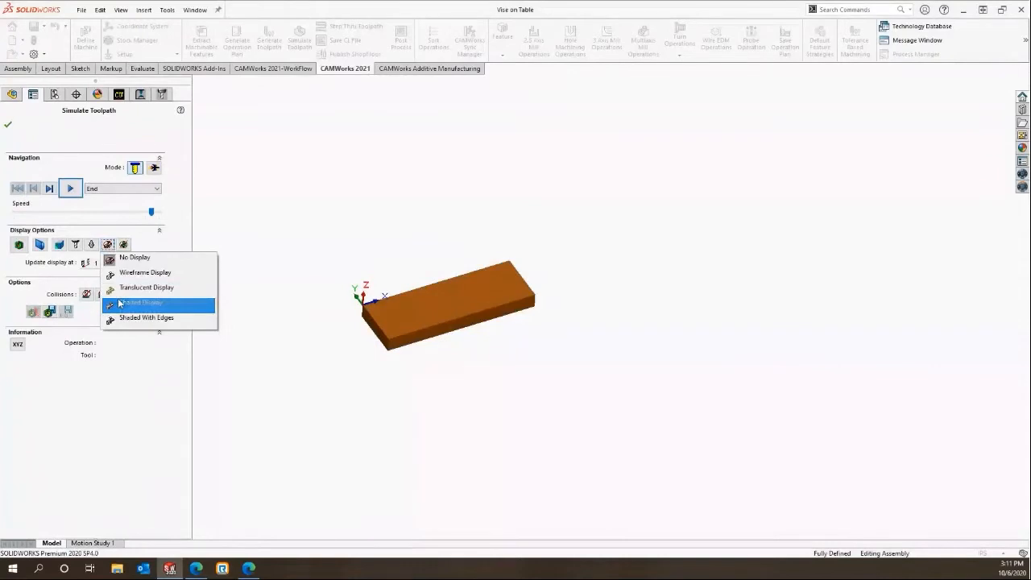
click(120, 303)
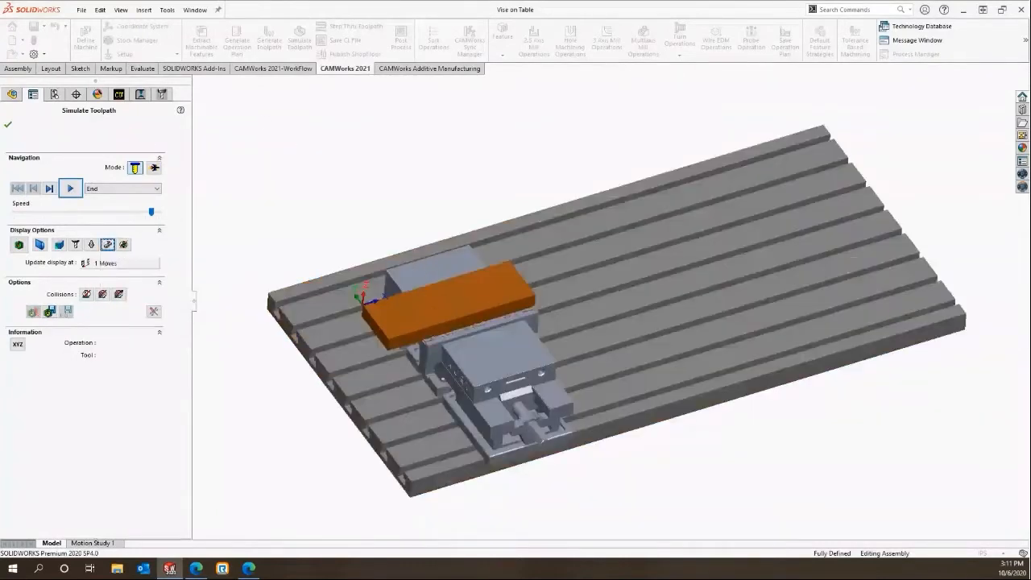
Play the Rough Mill1 material removal simulation through to the end and close it
click(71, 188)
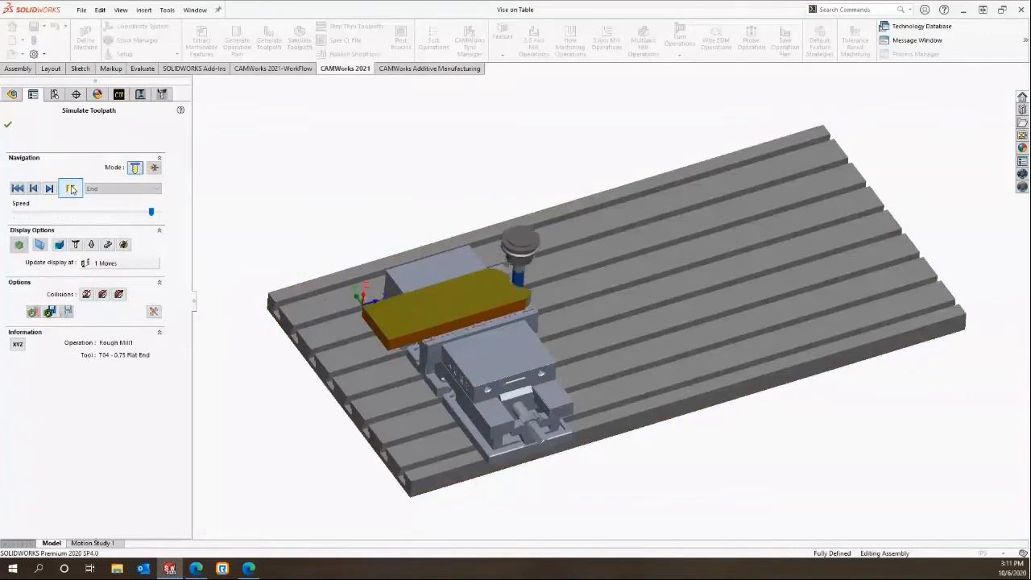
click(71, 188)
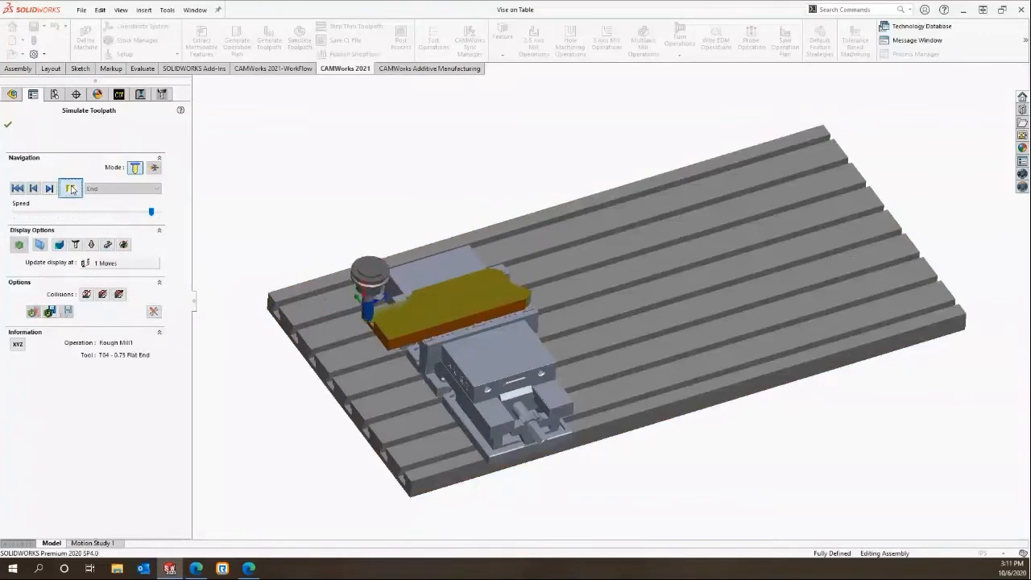
click(8, 124)
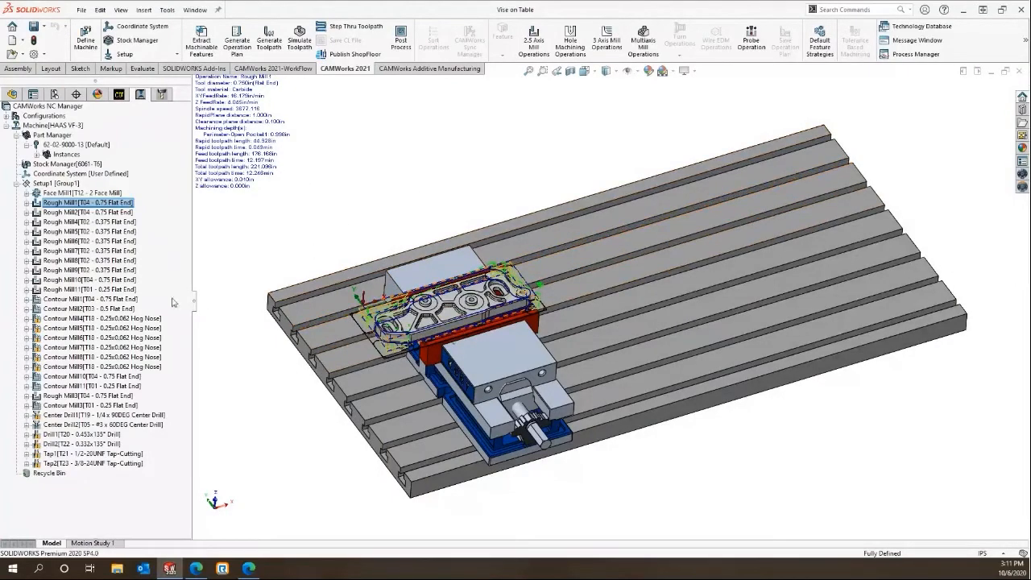
Add a probing operation after Tap2 using the T17 probe tool from the tool crib
right_click(63, 185)
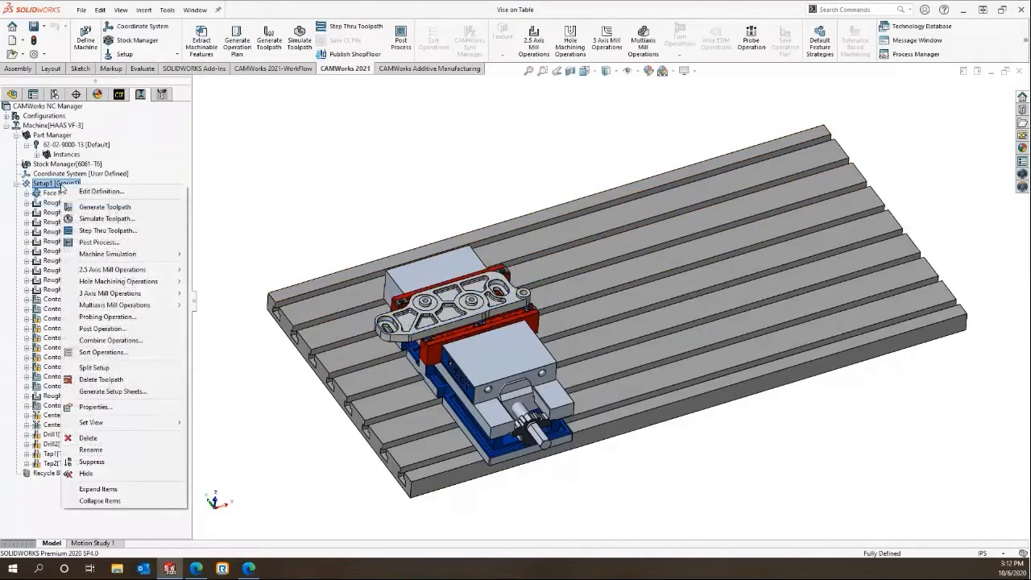
right_click(91, 464)
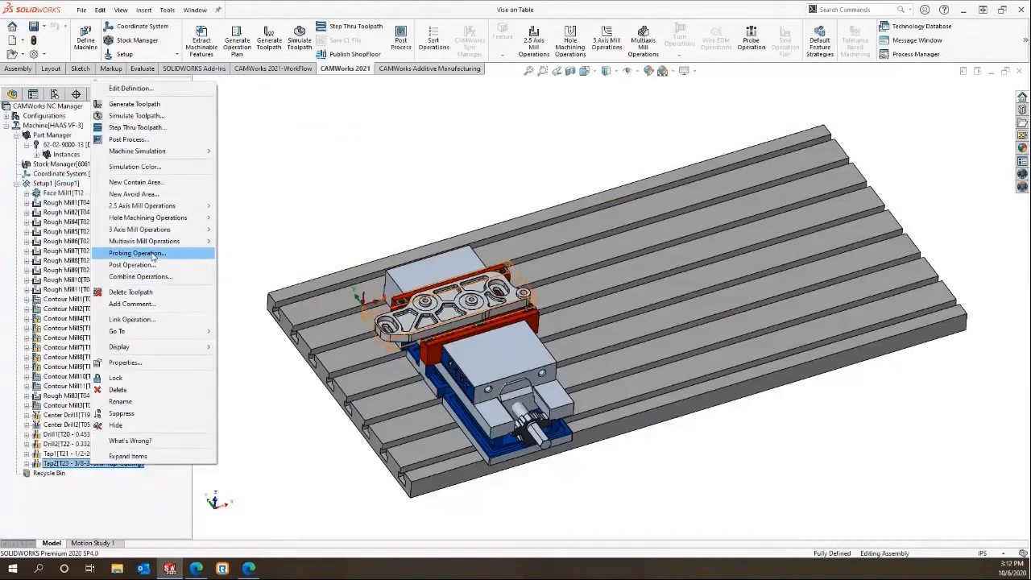
click(137, 253)
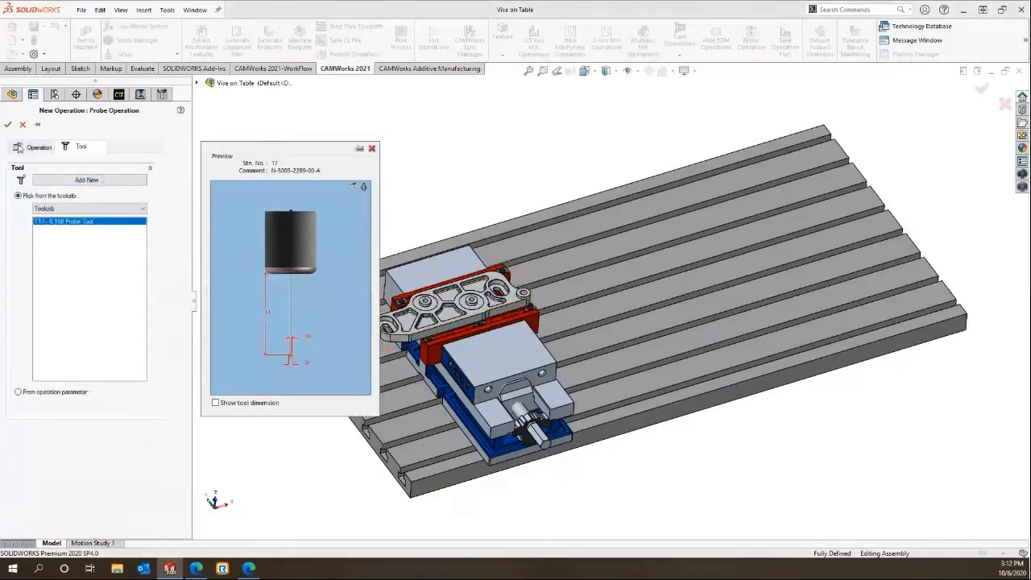
click(8, 126)
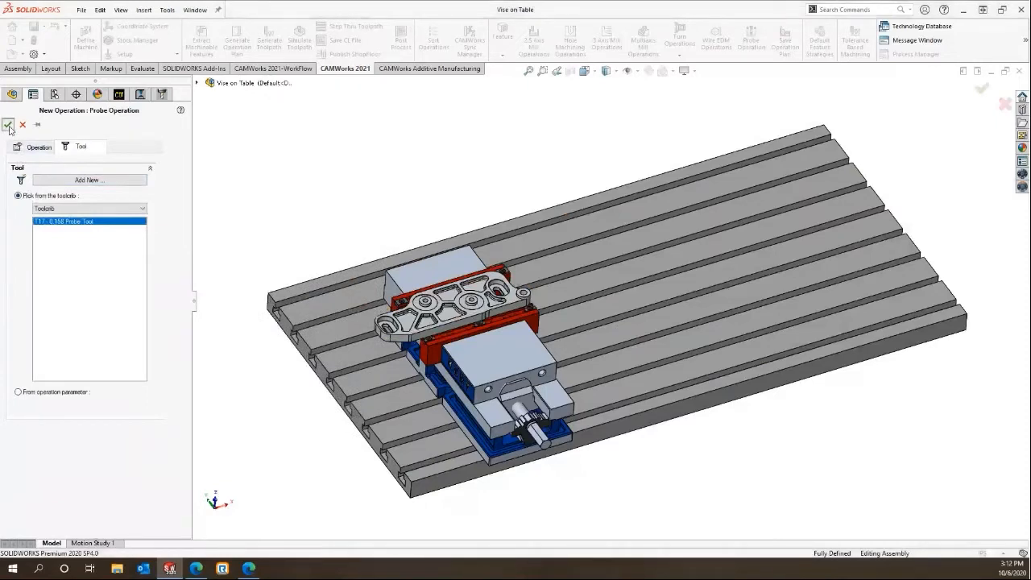
click(8, 125)
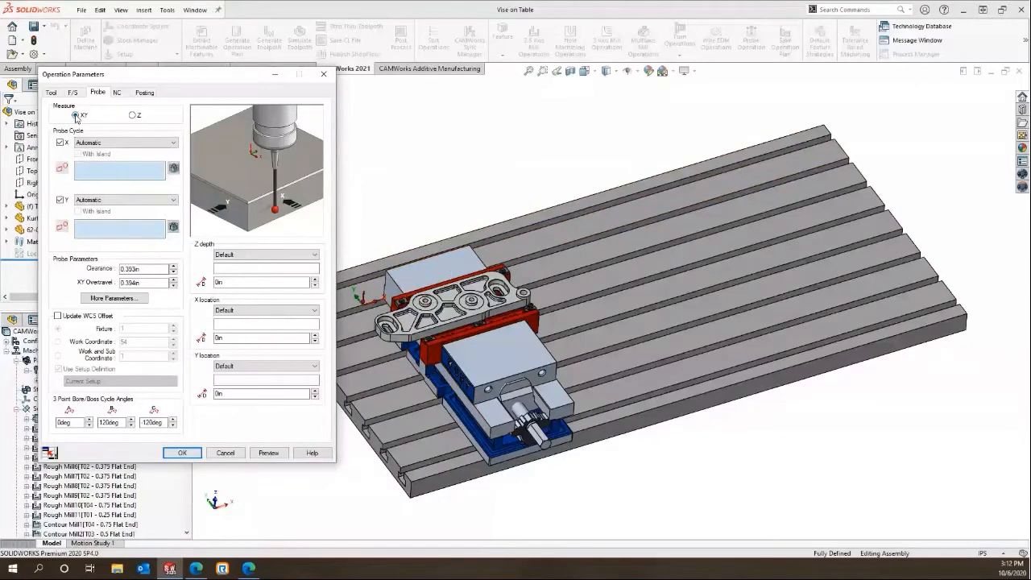
Assign the stock faces to the XY probe cycle, keeping only the -X face and the +Y face as Single Face measurements
click(174, 169)
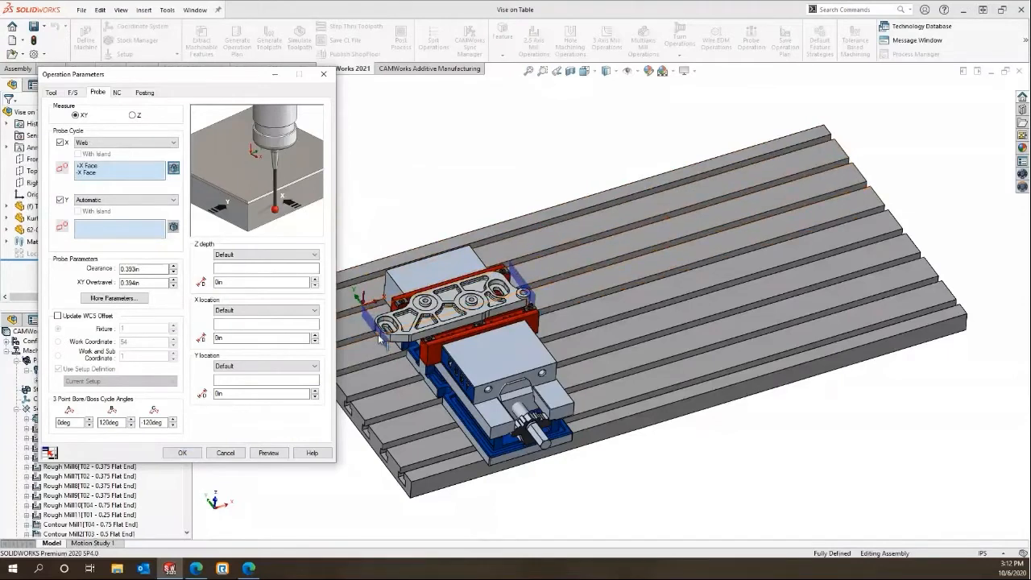
click(173, 228)
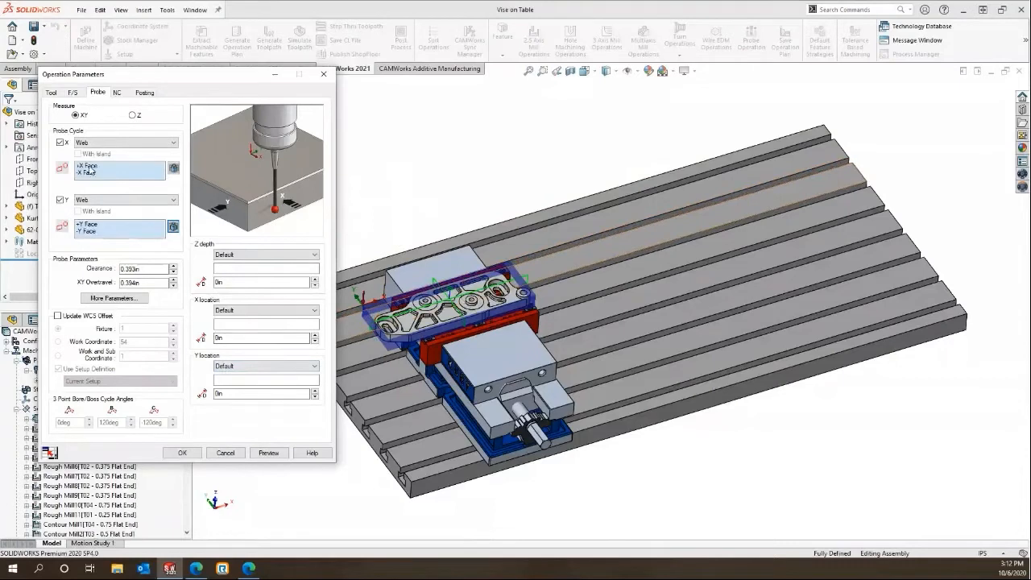
click(91, 166)
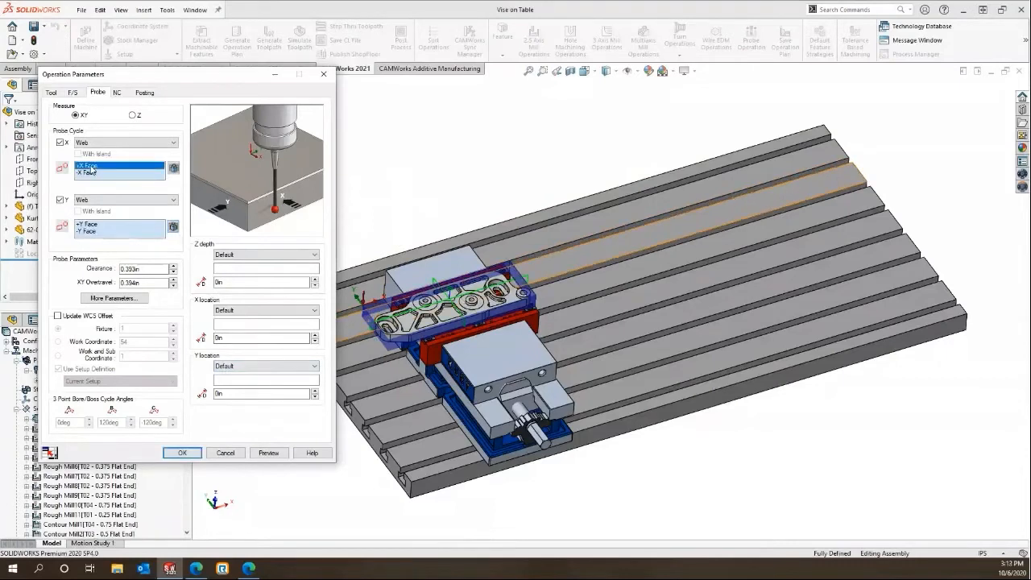
key(Delete)
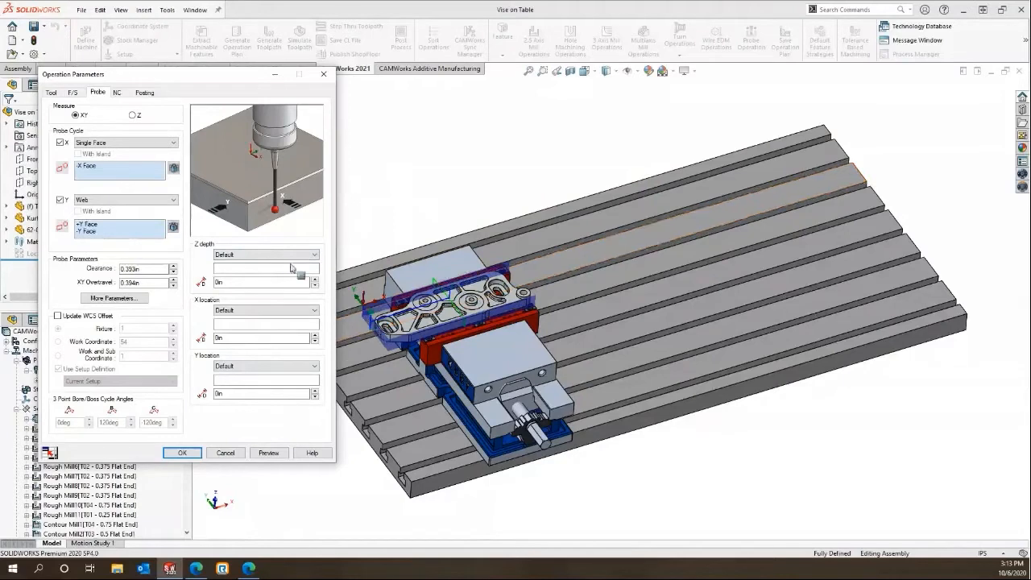
click(94, 232)
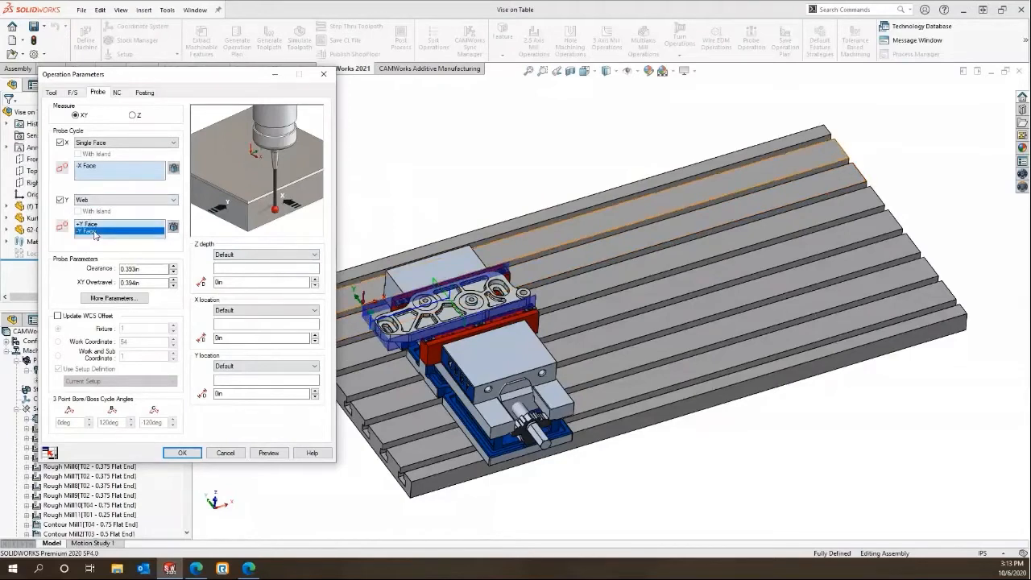
key(Delete)
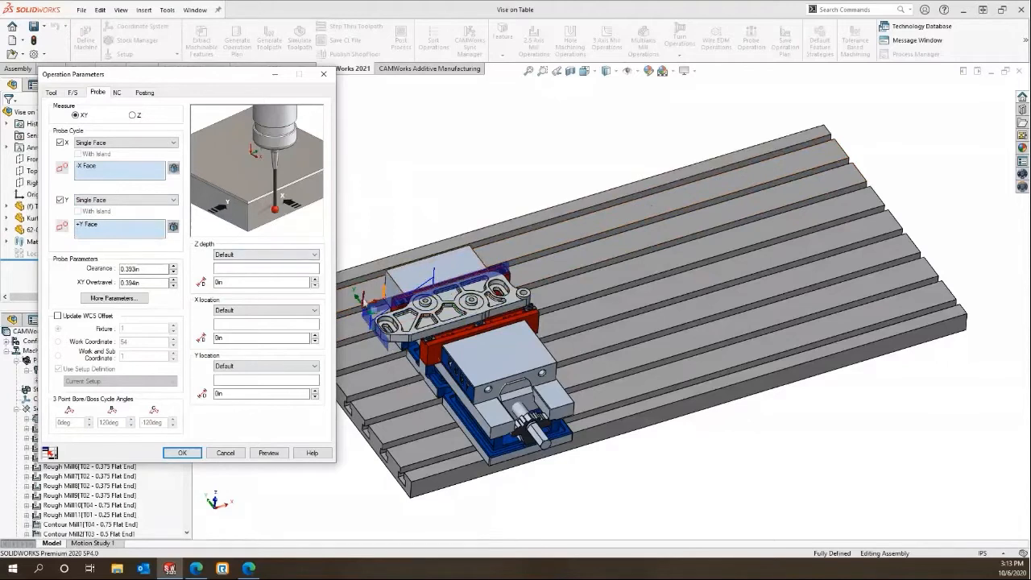
Offset the X location of the XY probe cycle by -4 in and accept the operation parameters
click(232, 338)
text(-)
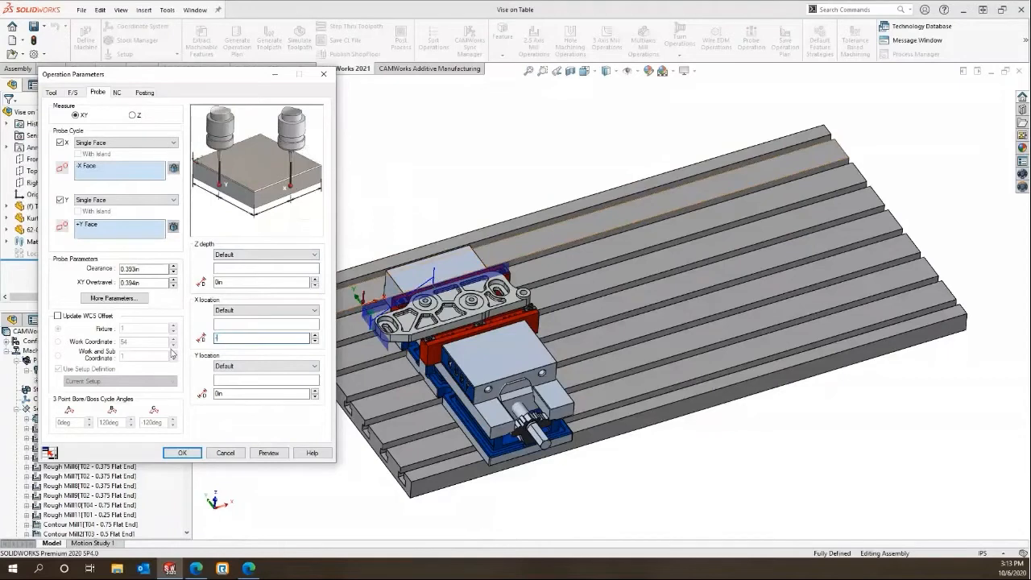
text(4in)
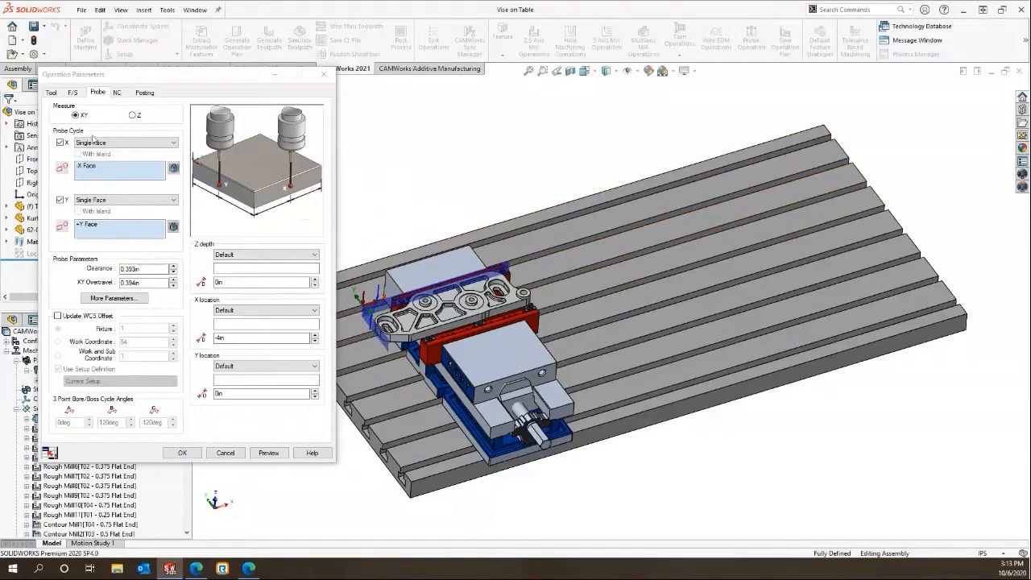
click(182, 453)
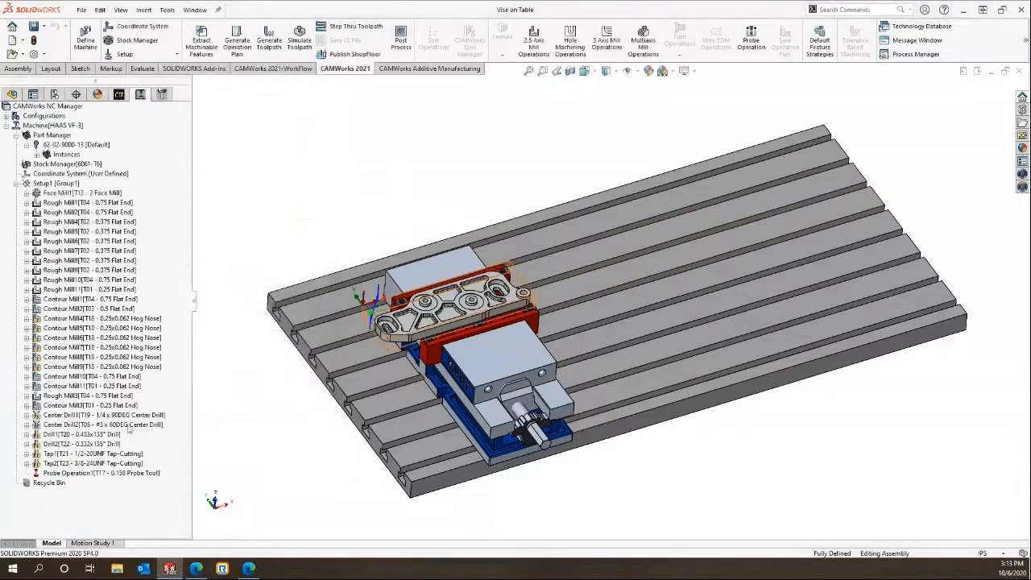
Add a second probing operation that measures Z as a Single Face cycle on the stock's +Z face
right_click(95, 474)
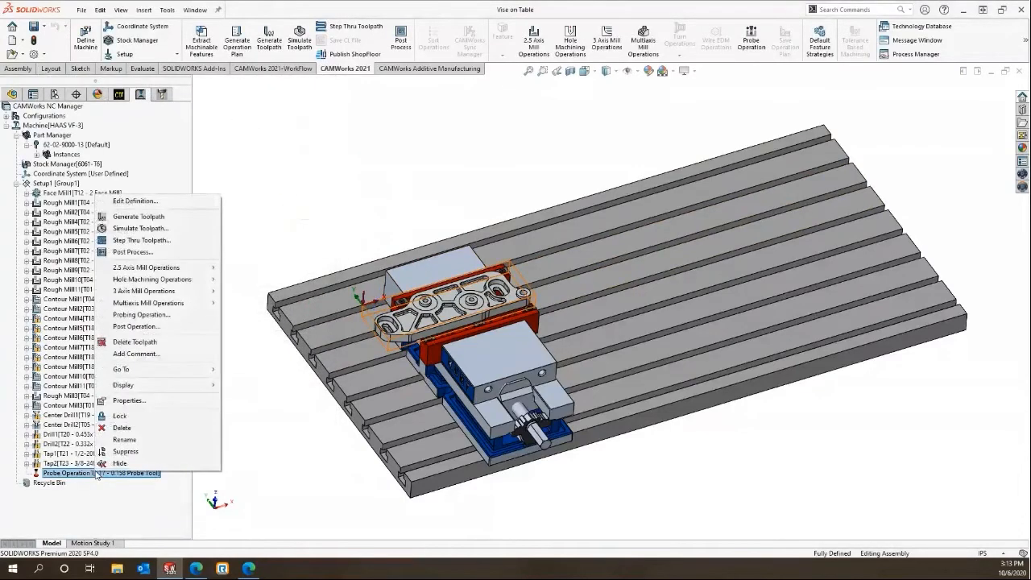
click(149, 316)
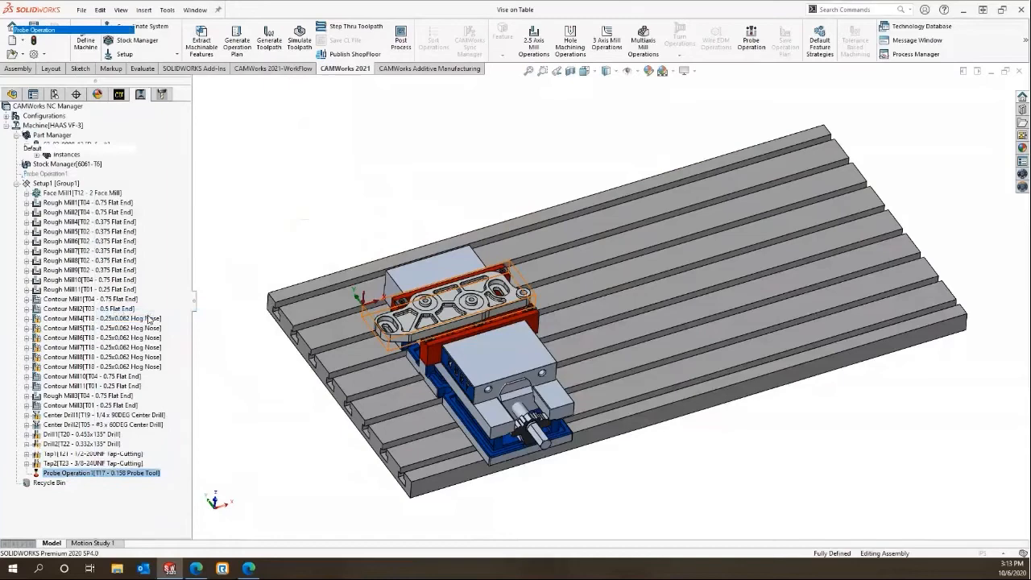
click(9, 123)
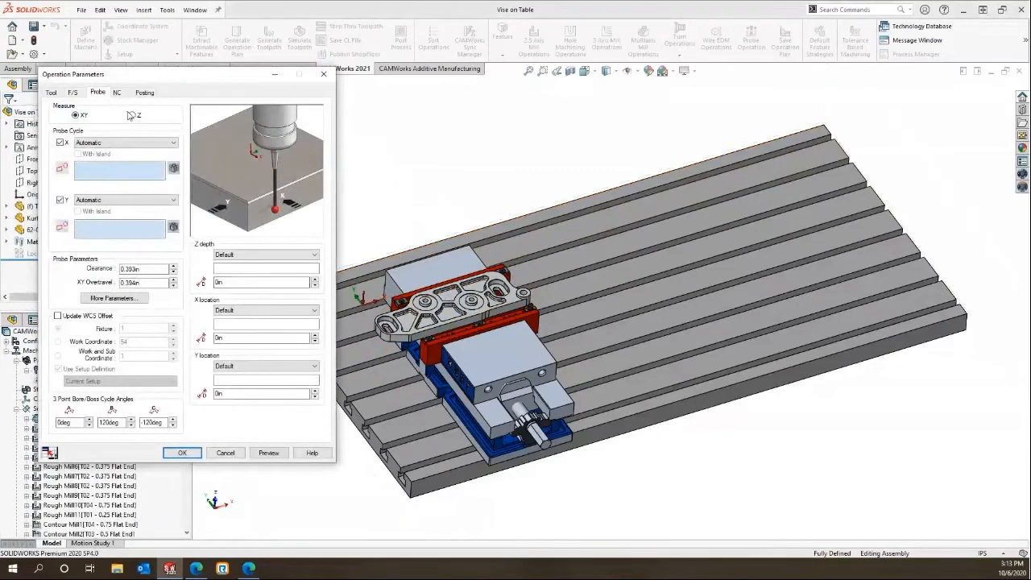
click(132, 115)
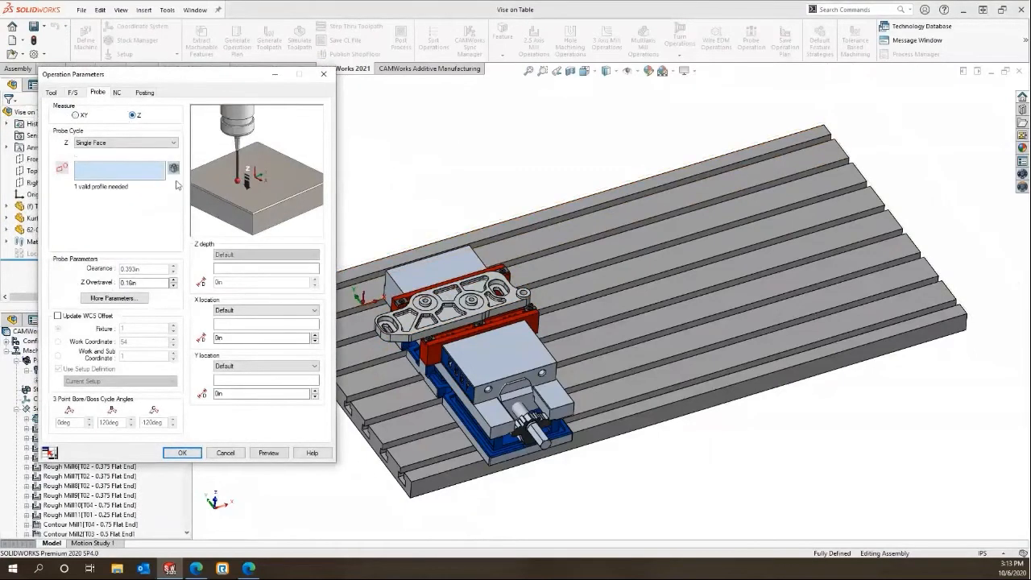
click(461, 304)
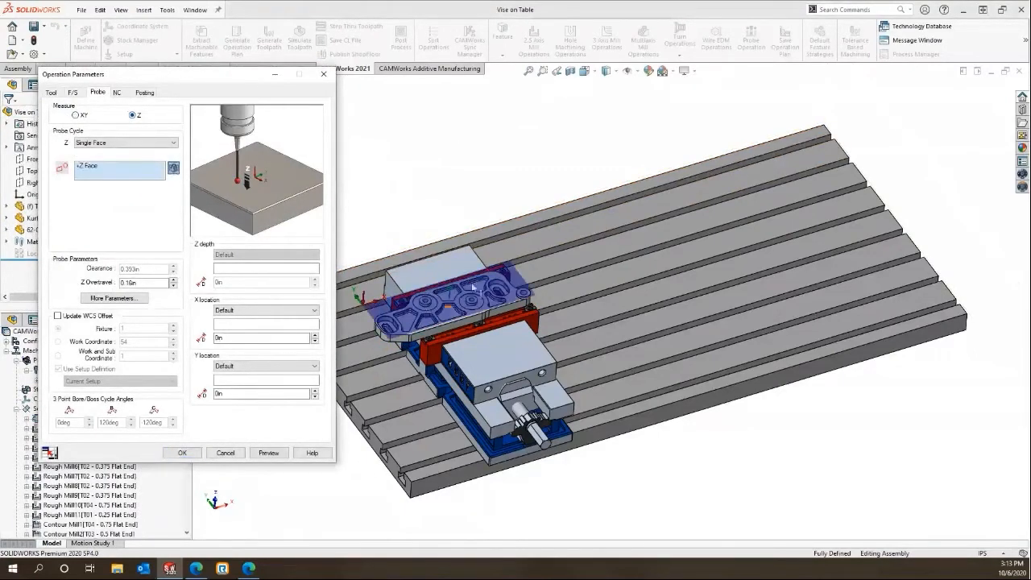
click(184, 454)
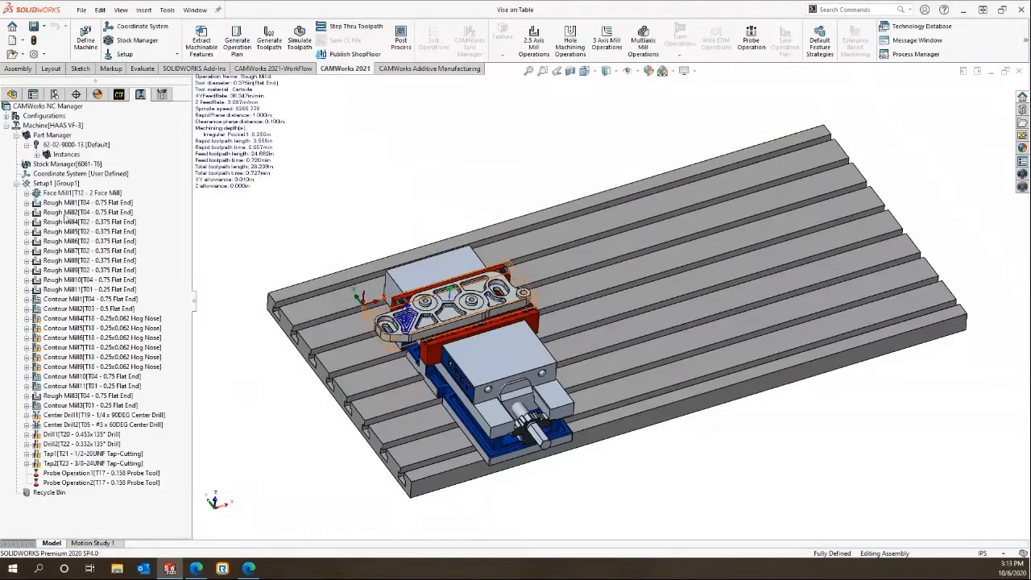
Check the tool station settings of Rough Mill1, including which operations share its tool, and leave them unsaved
click(69, 202)
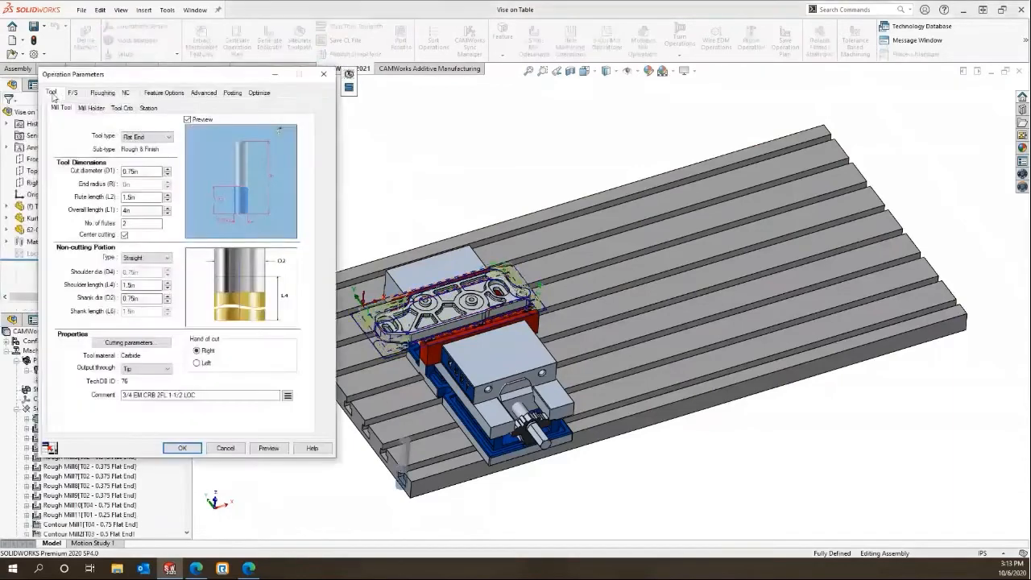
click(148, 107)
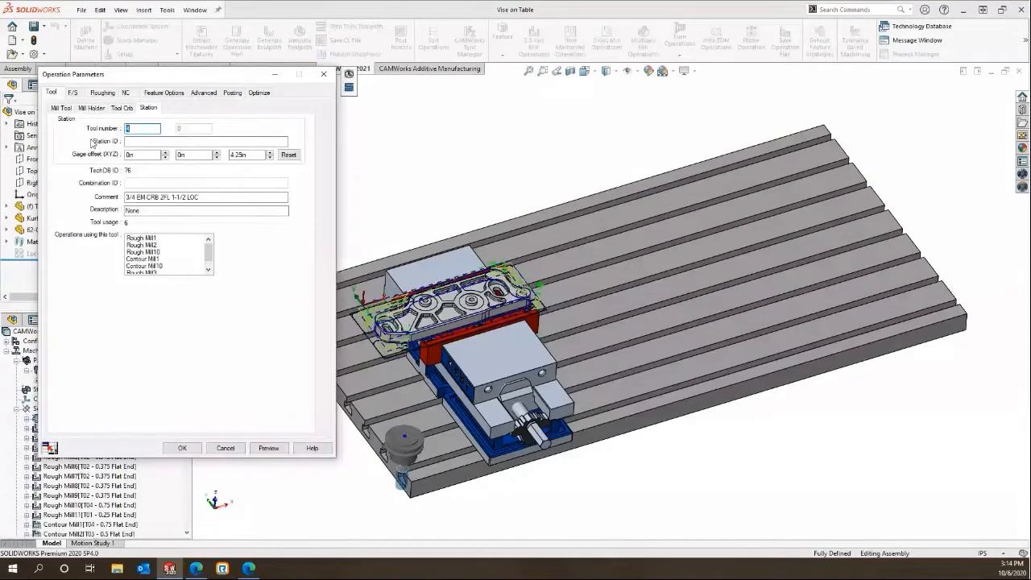
click(226, 448)
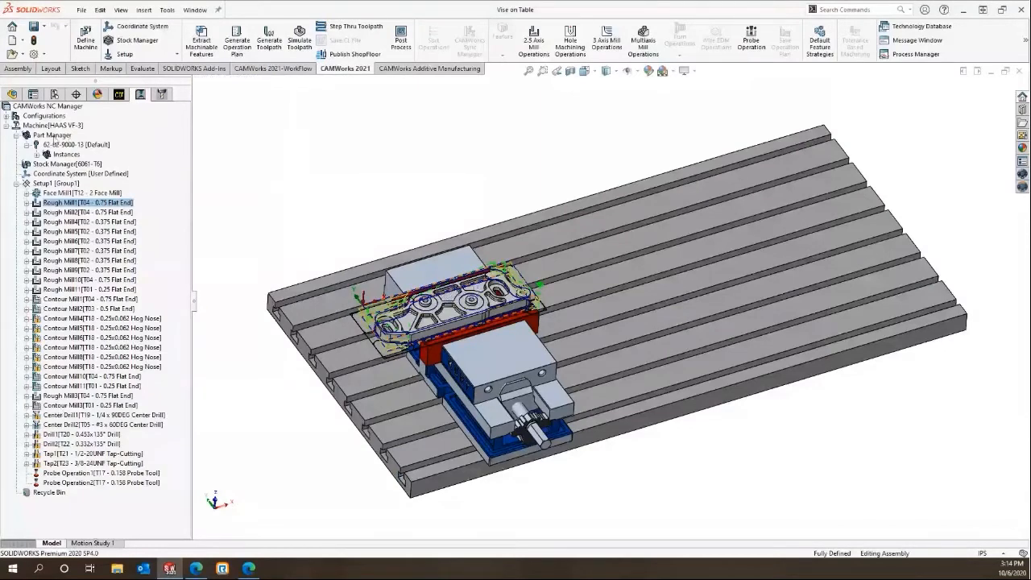
Reorder the machine's tools using the Reorder sequence starting from station number 1
right_click(53, 135)
right_click(48, 127)
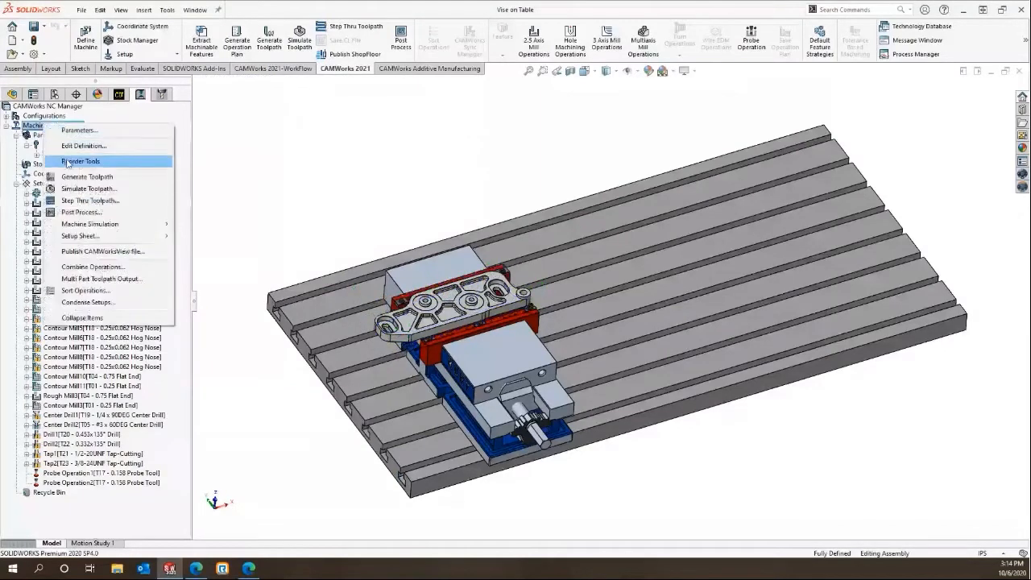
click(70, 162)
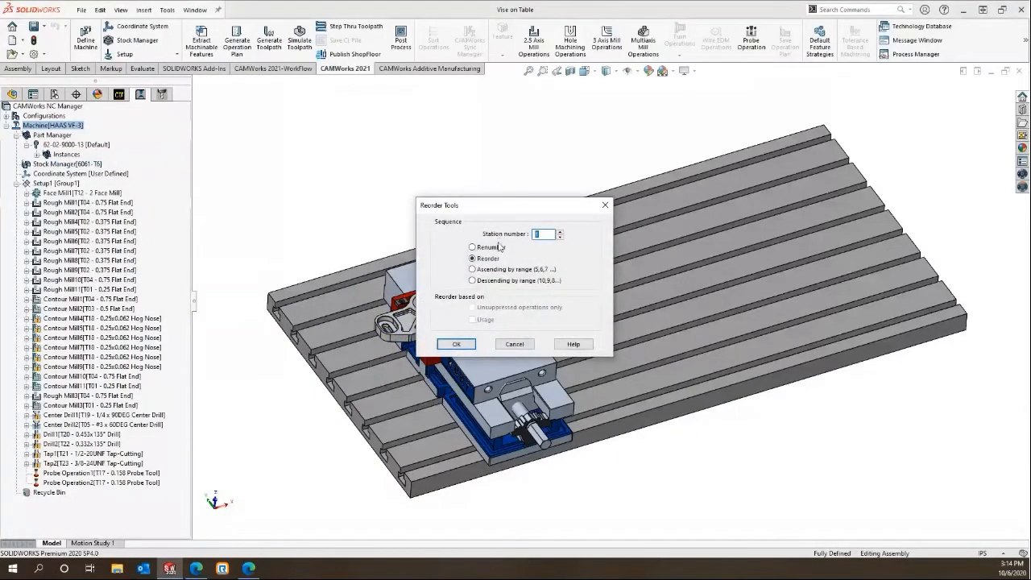
click(456, 344)
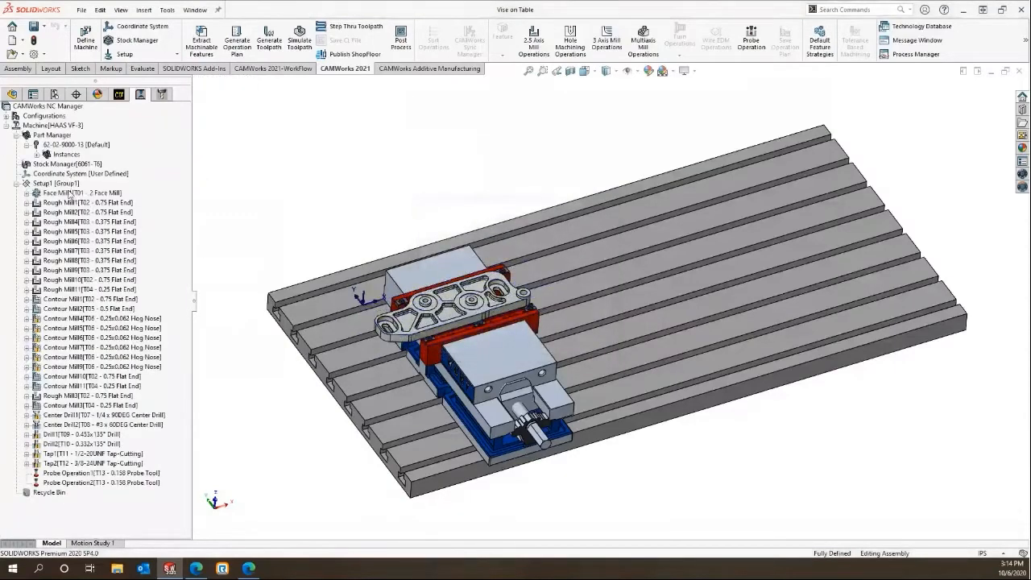
Move Probe Operation1 to the start of Setup1, ahead of Face Mill1
click(69, 194)
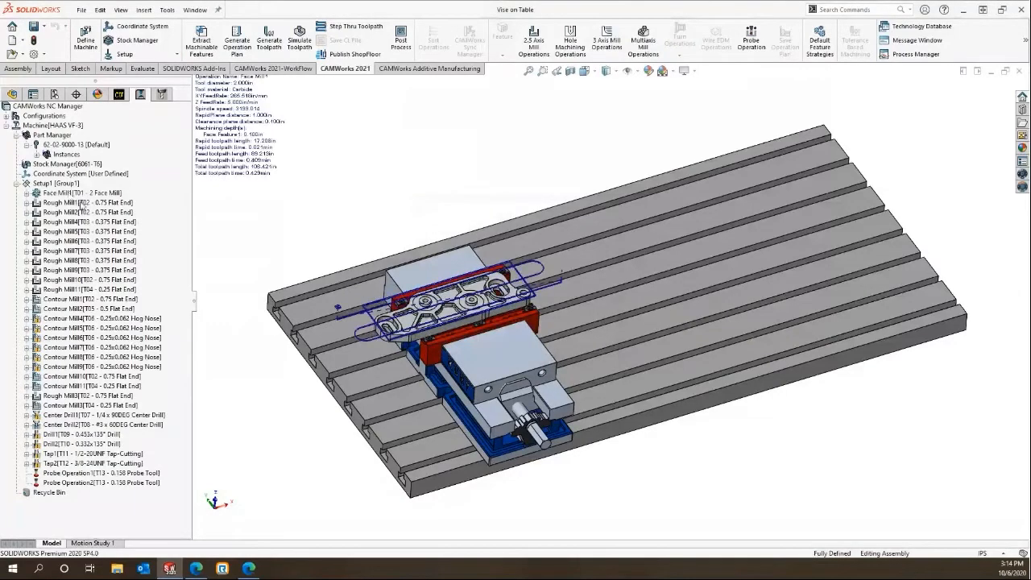
click(95, 479)
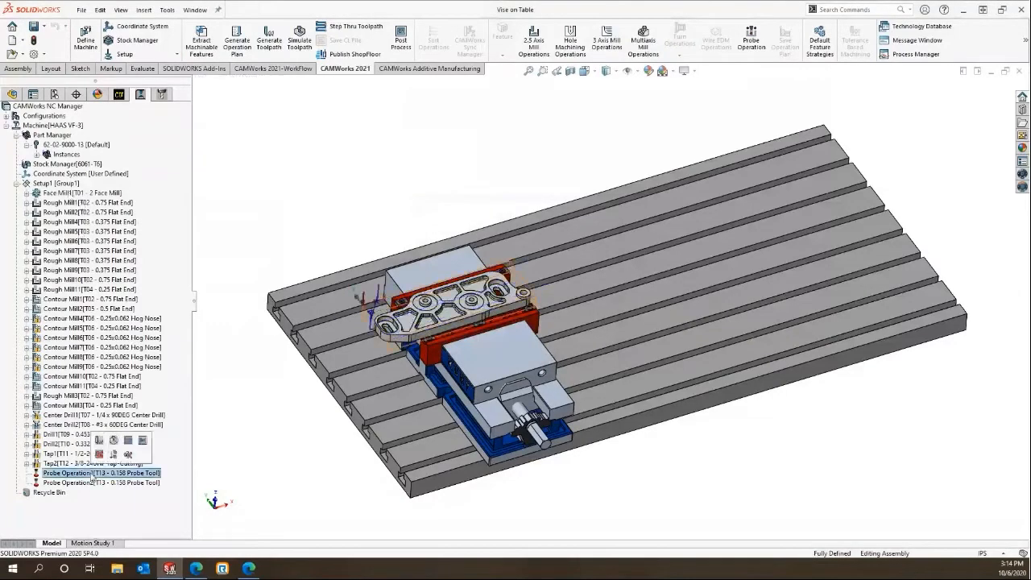
click(108, 185)
drag(109, 186, 106, 188)
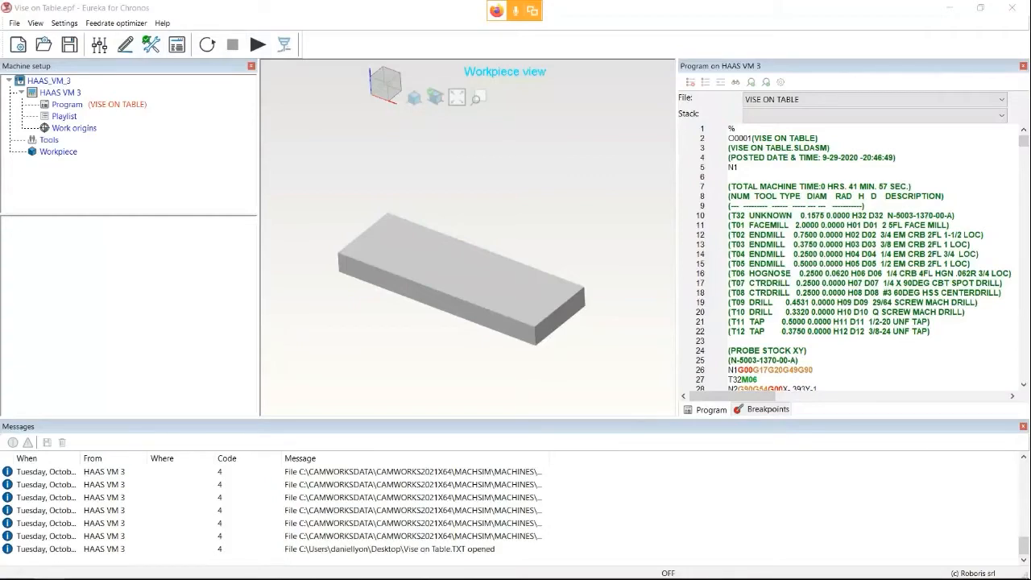
In Eureka for Chronos, run the VISE ON TABLE program simulation and open the feedrate optimizer for it
scroll(851, 258, down, 20)
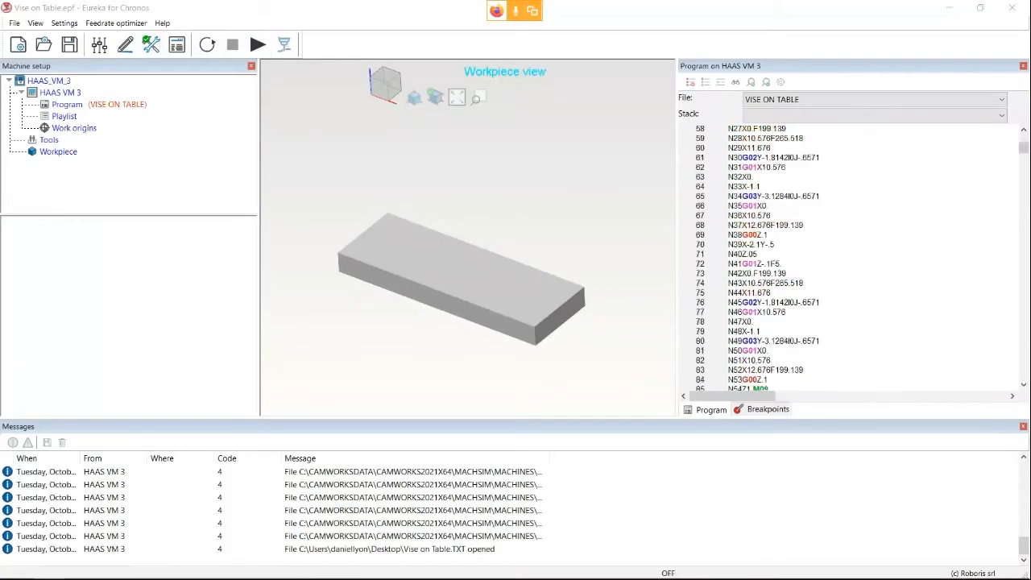
scroll(850, 258, down, 20)
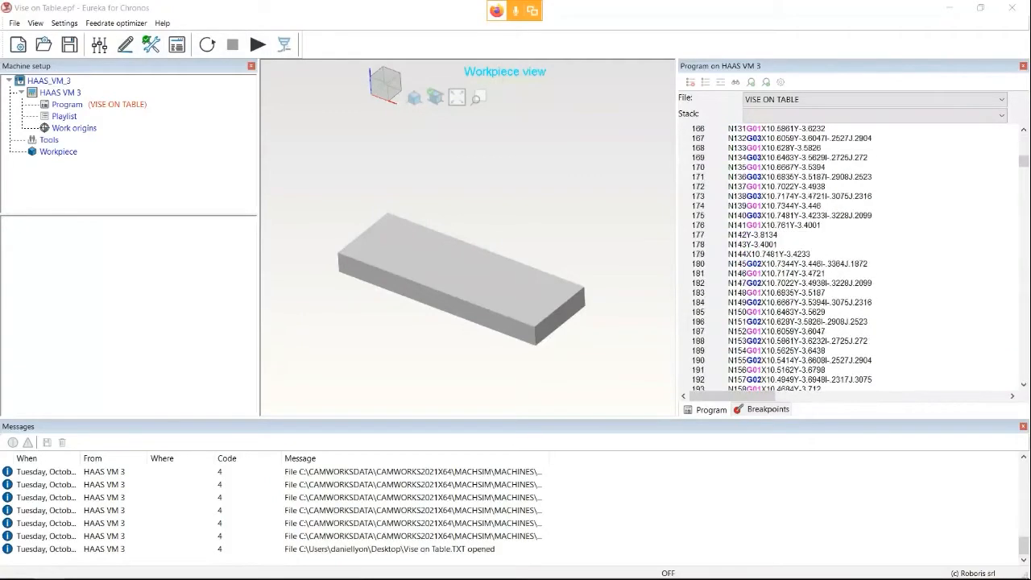
click(258, 45)
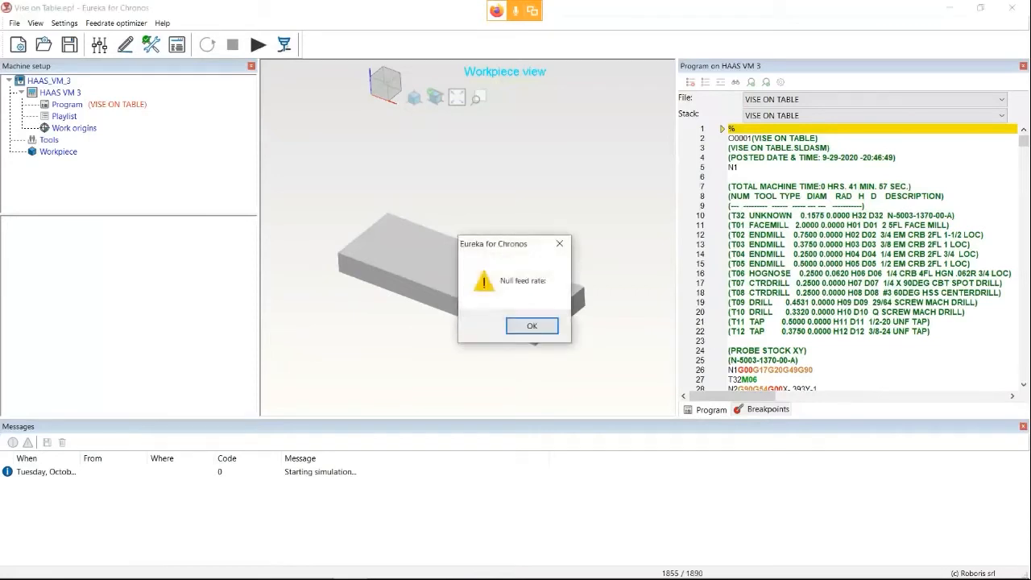
key(Return)
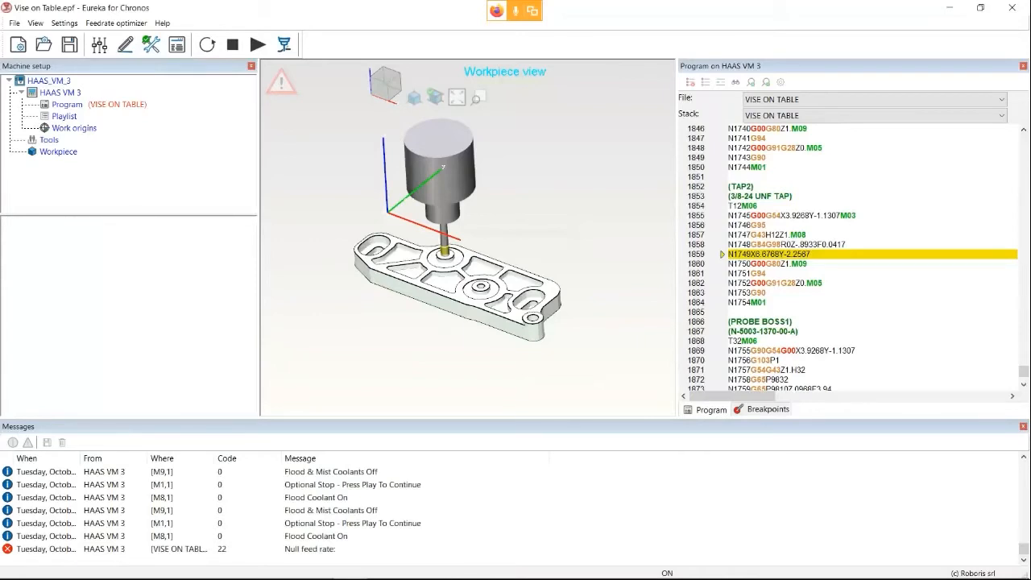
click(285, 44)
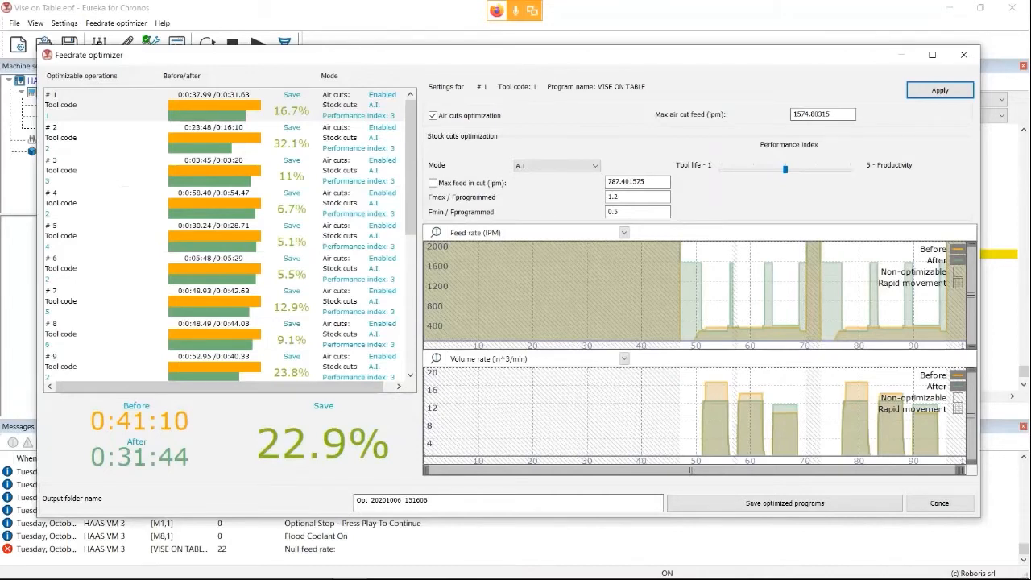
Switch to SOLIDWORKS, examine the Face Mill1 toolpath and feed data in the CAMWorks operation list, and return to the feedrate optimizer
key(alt+Tab)
key(Tab)
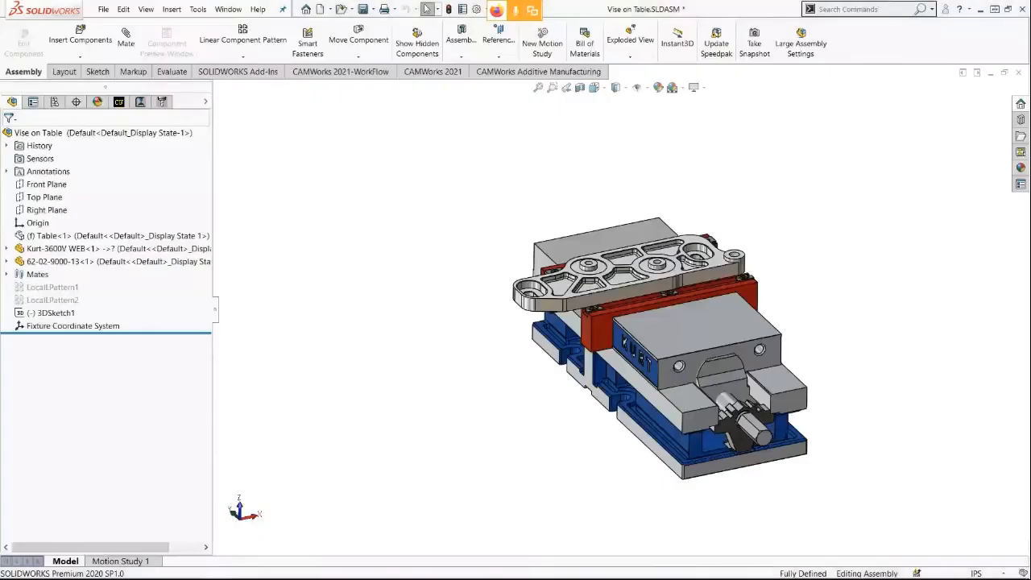
click(141, 101)
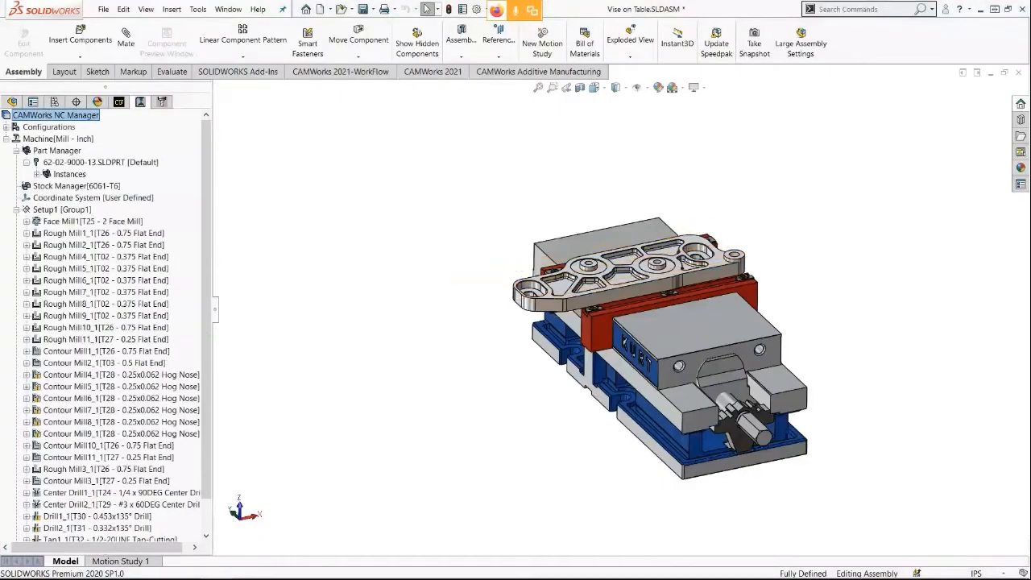
click(93, 221)
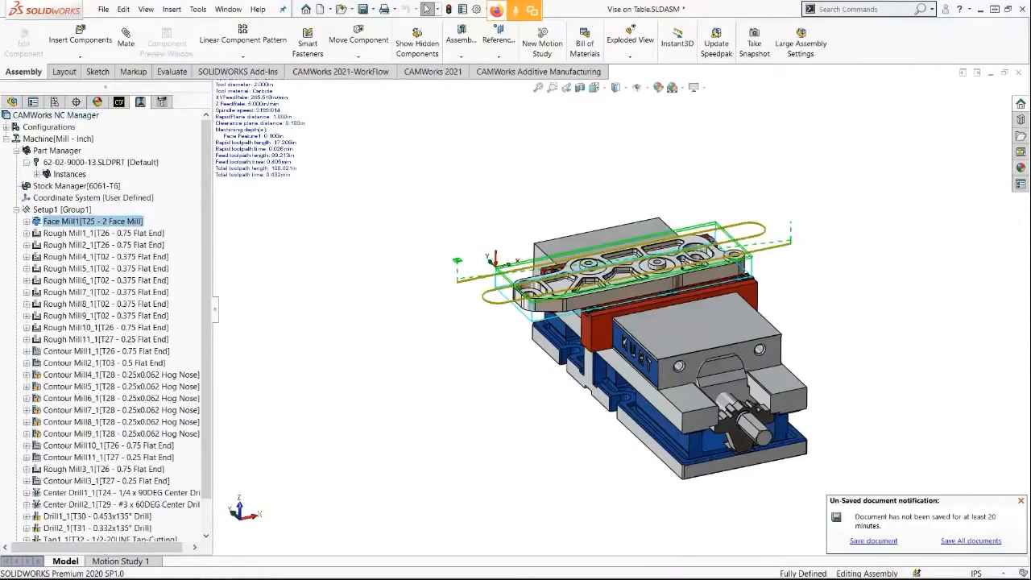
key(alt+Tab)
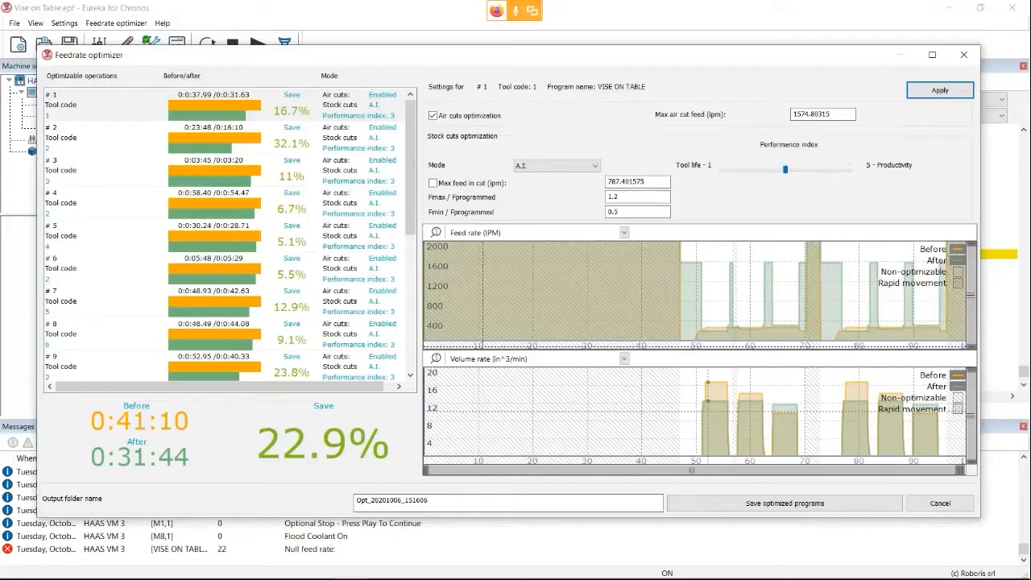
Set both the maximum air cut feed and the maximum feed in cut of operation #1 to 650 ipm and apply them
mouse_move(727, 407)
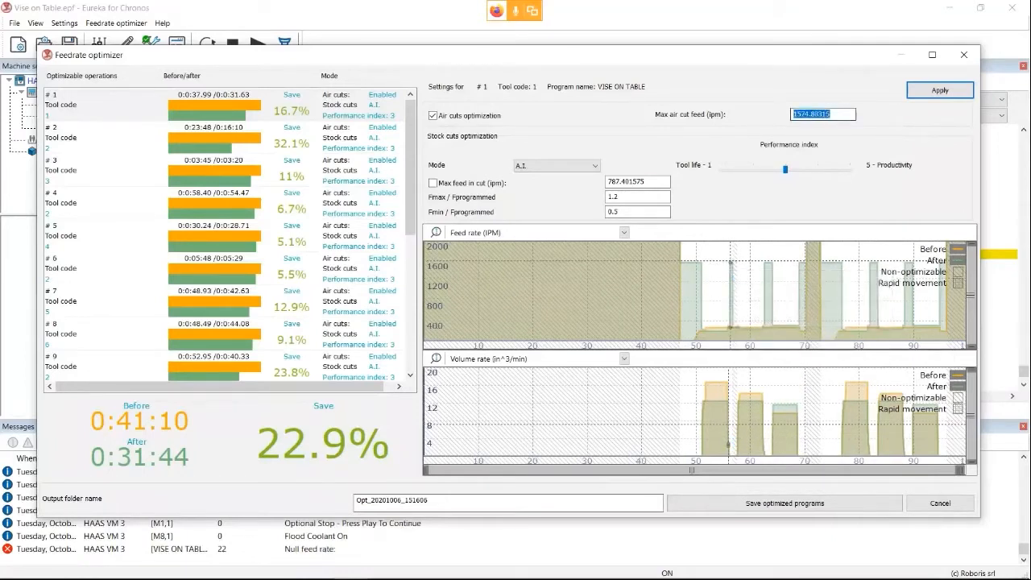
text(650)
double_click(627, 182)
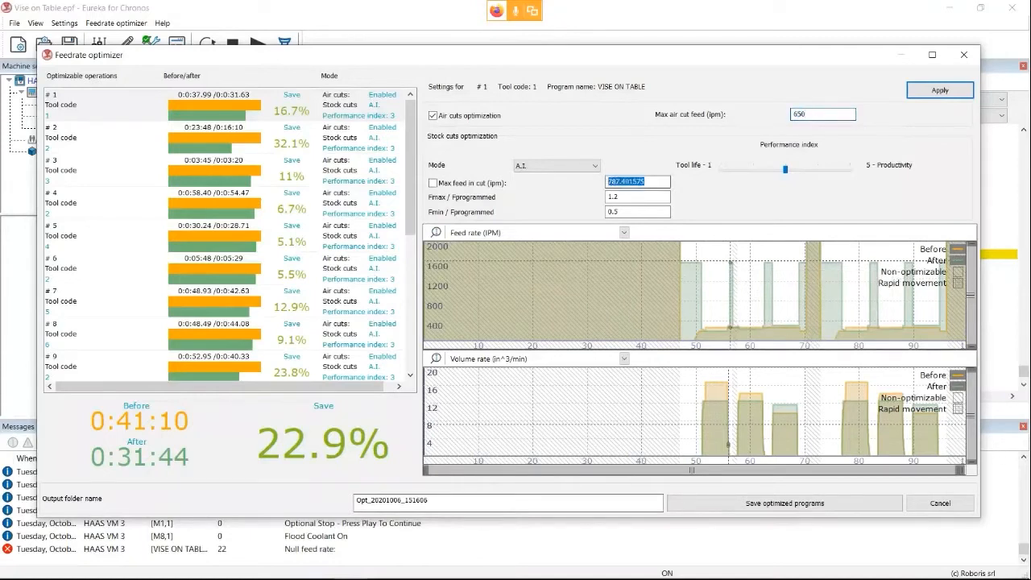
text(650)
click(940, 90)
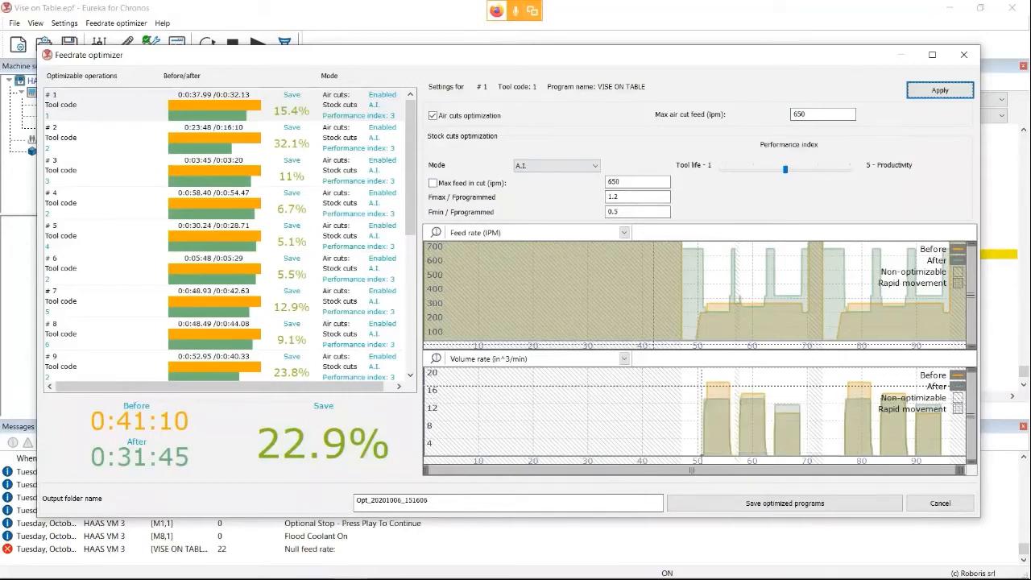
Compare the feed rate and volume rate graphs of operations #3 and #4, examining operation #3 before and after optimization in detail
click(212, 171)
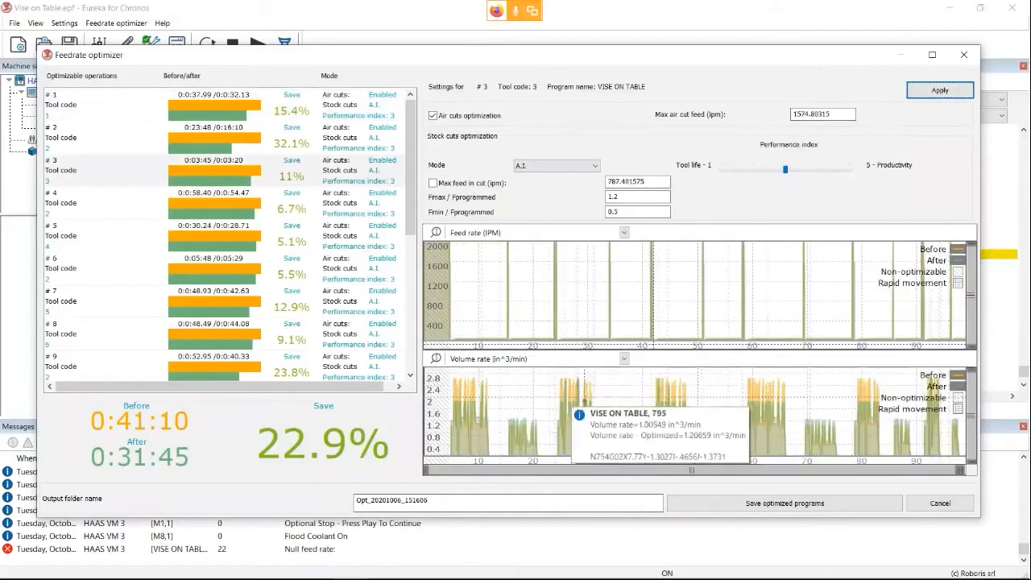
click(213, 203)
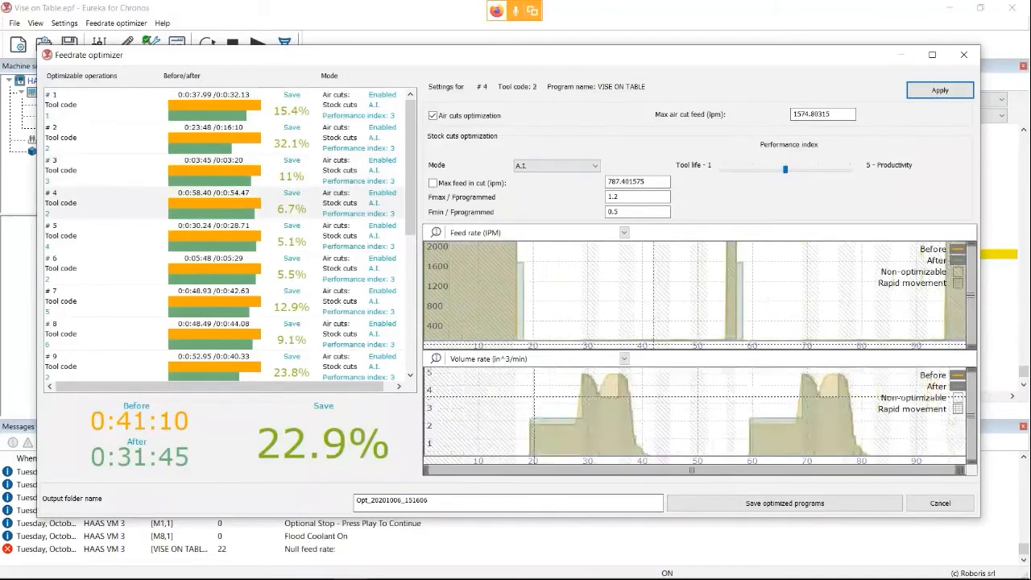
click(213, 171)
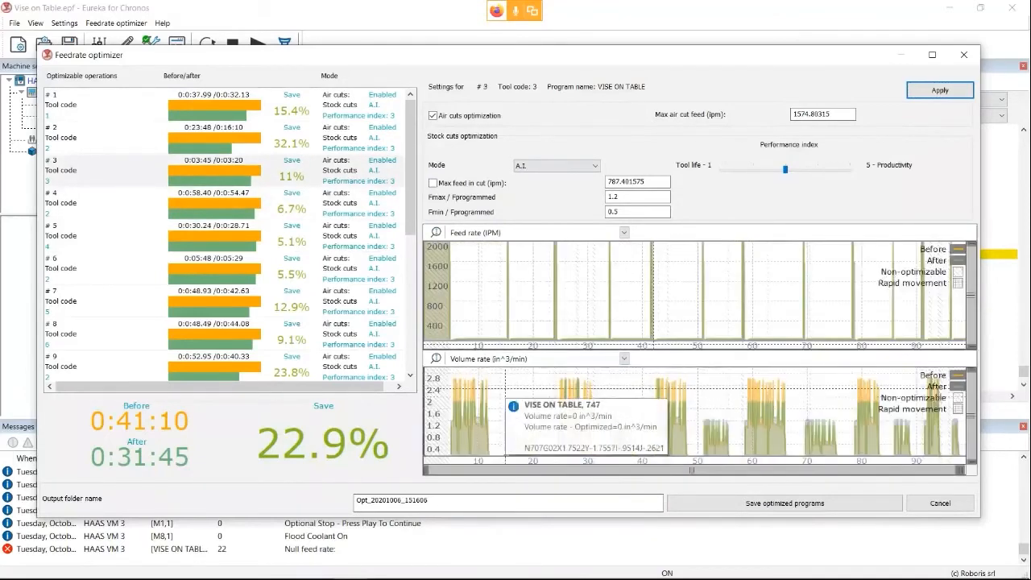
scroll(755, 396, up, 2)
scroll(755, 411, up, 3)
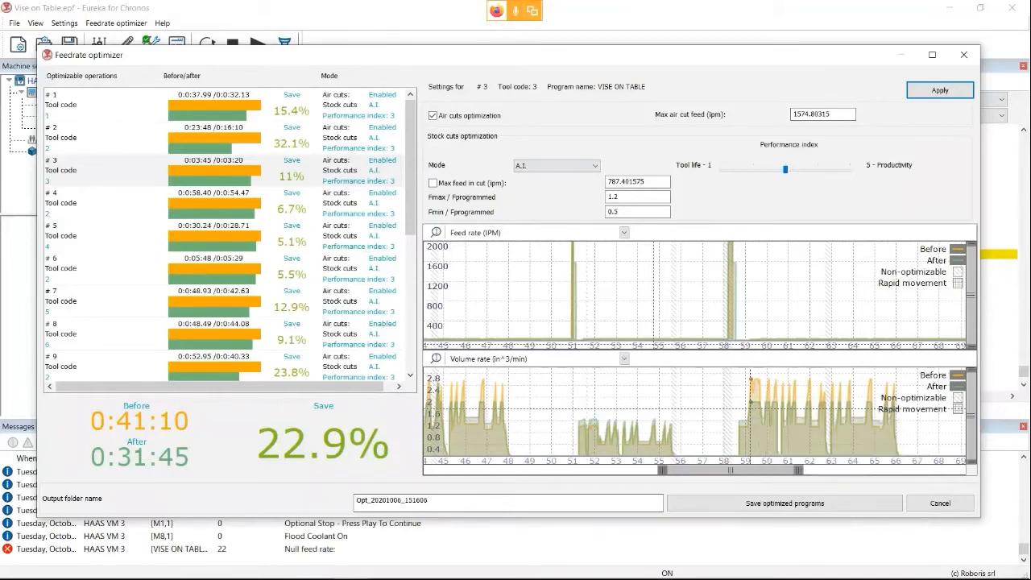
mouse_move(750, 391)
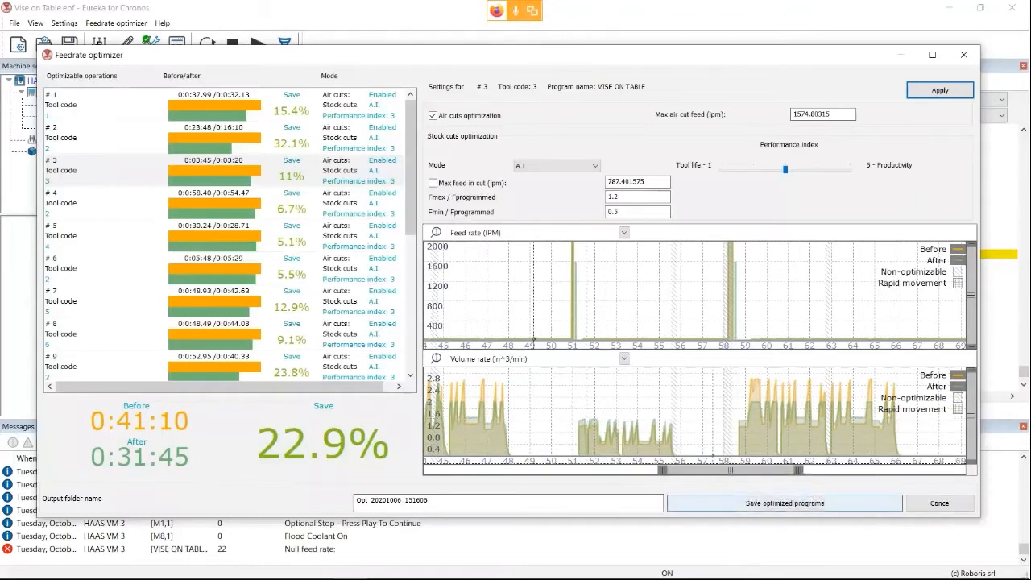
Save the optimized programs to the Opt_20201006_151606 folder and open the resulting Vise on Table.TXT from its output folder
click(785, 503)
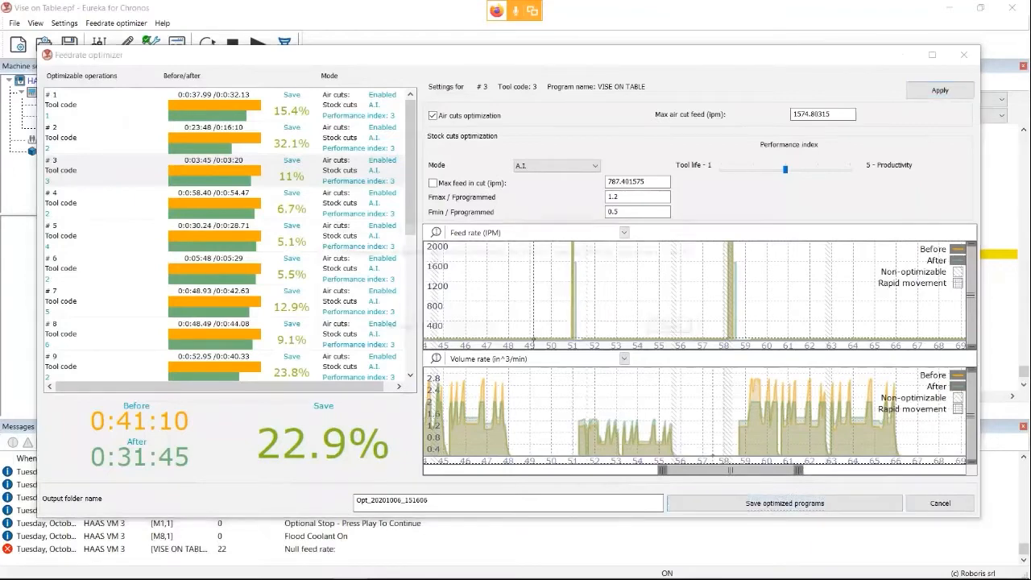
click(408, 328)
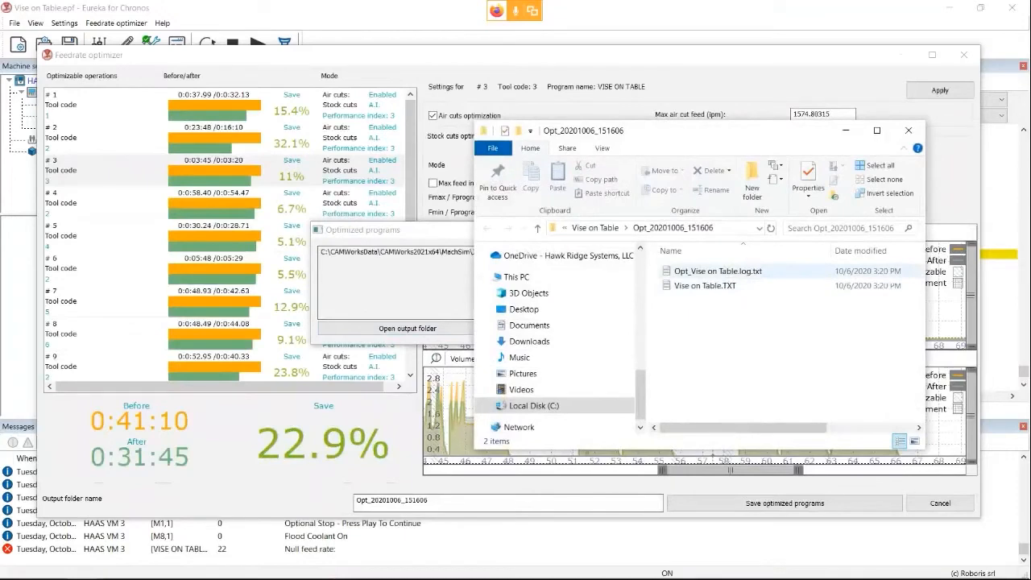
click(705, 285)
click(705, 286)
double_click(705, 285)
Examine the optimized feed values on the G1 moves of the FACE MILL1 section in the program text
scroll(532, 250, down, 10)
scroll(532, 250, down, 15)
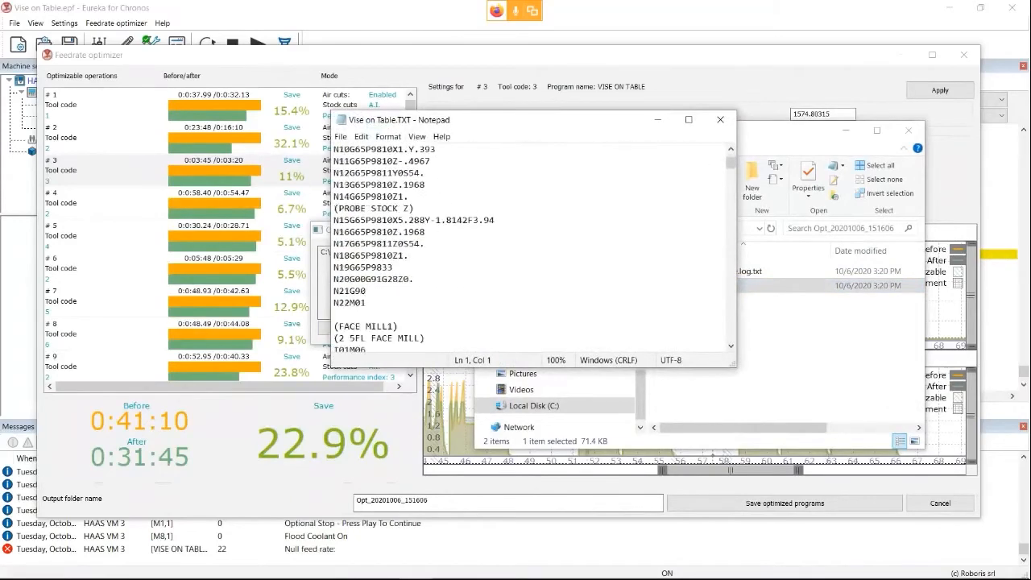
scroll(532, 250, down, 1)
drag(432, 243, 333, 244)
drag(425, 255, 333, 256)
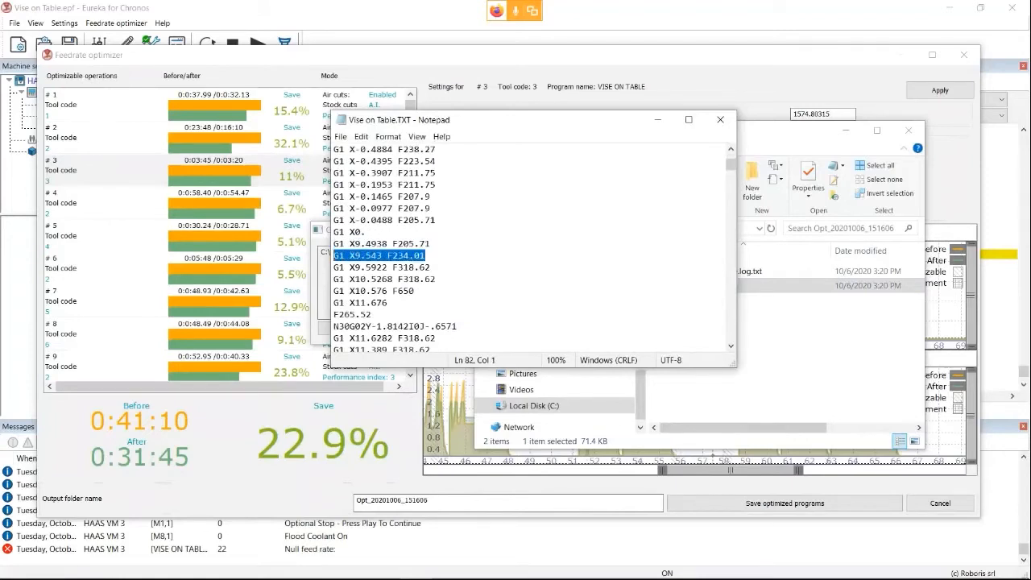
scroll(532, 250, down, 3)
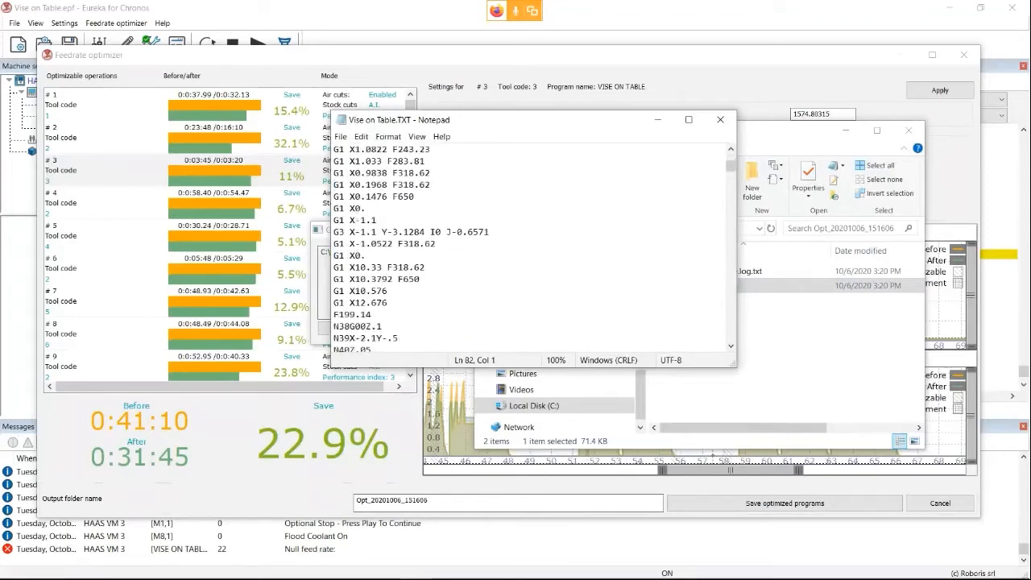
scroll(532, 249, up, 3)
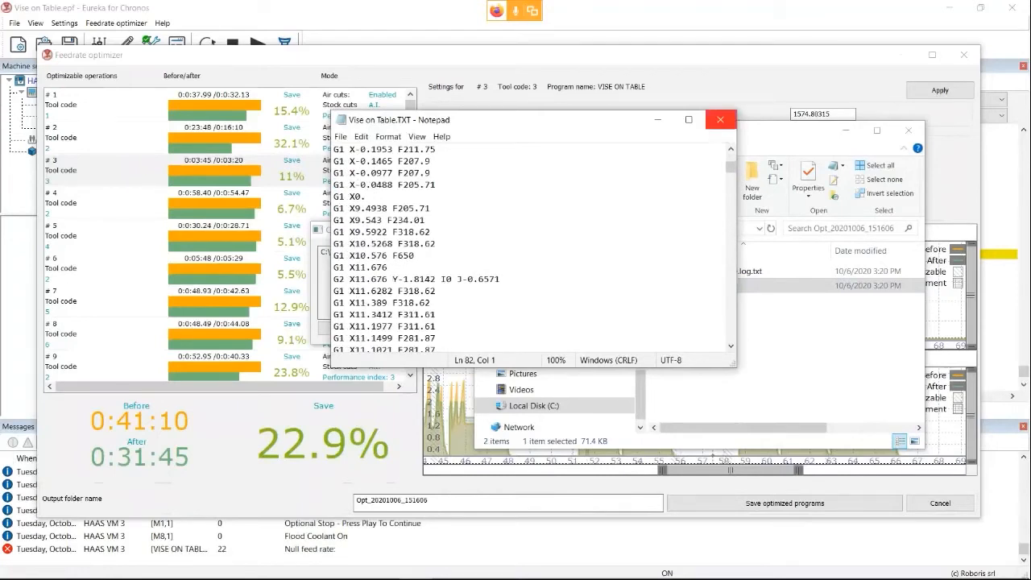
Close the program text, the output folder, the optimized programs list and the feedrate optimizer
click(720, 119)
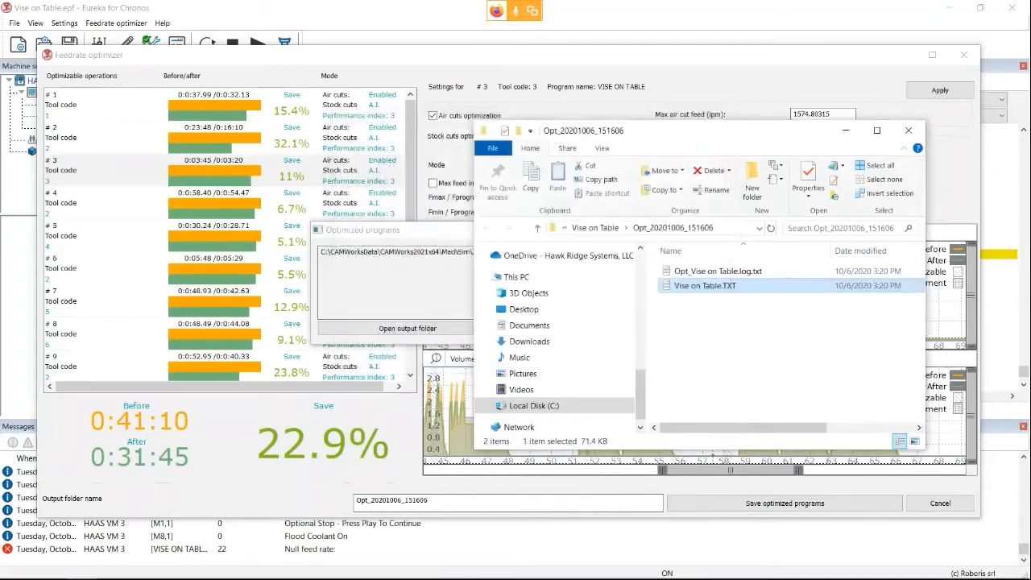
click(908, 130)
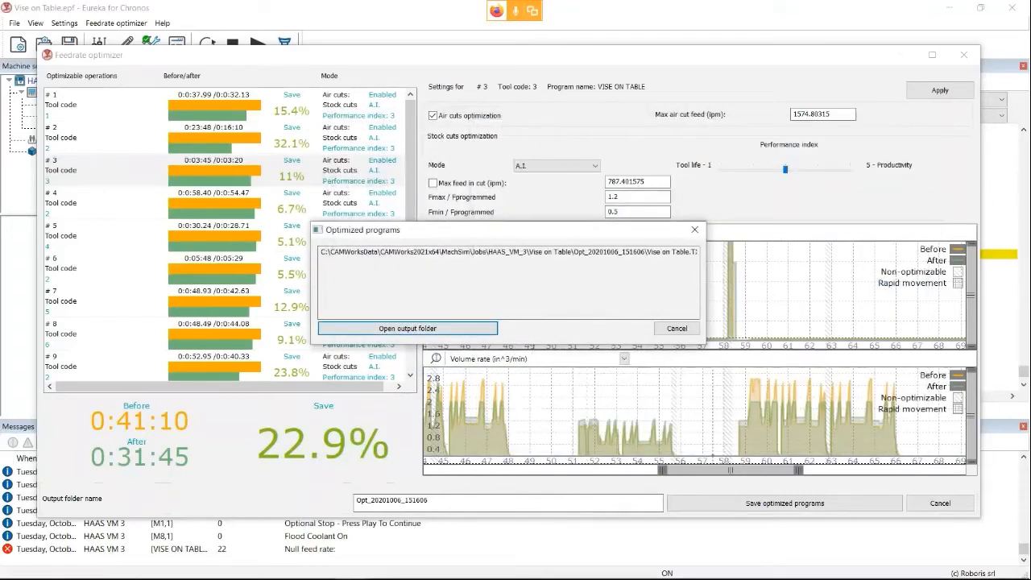
click(695, 230)
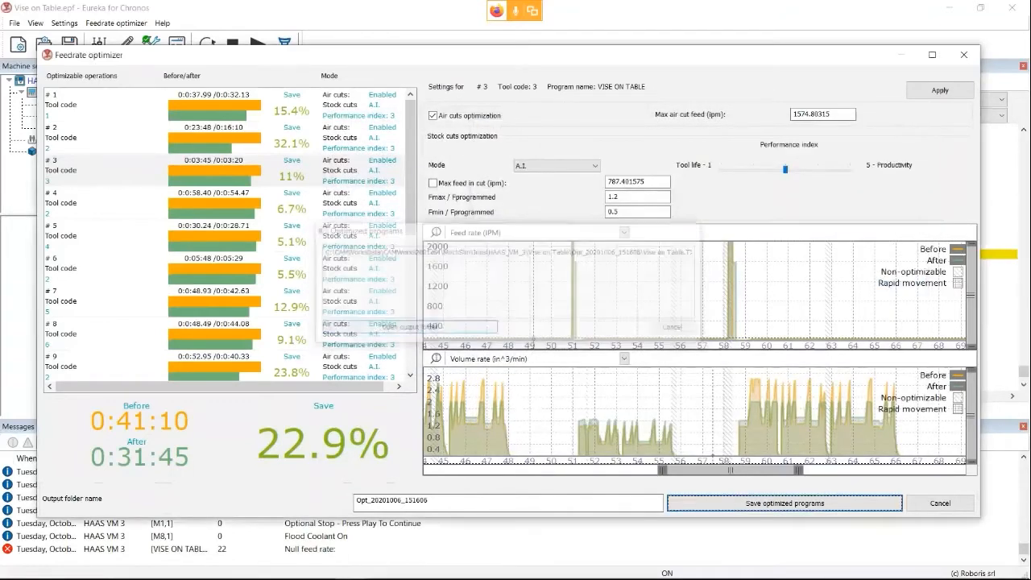
click(940, 503)
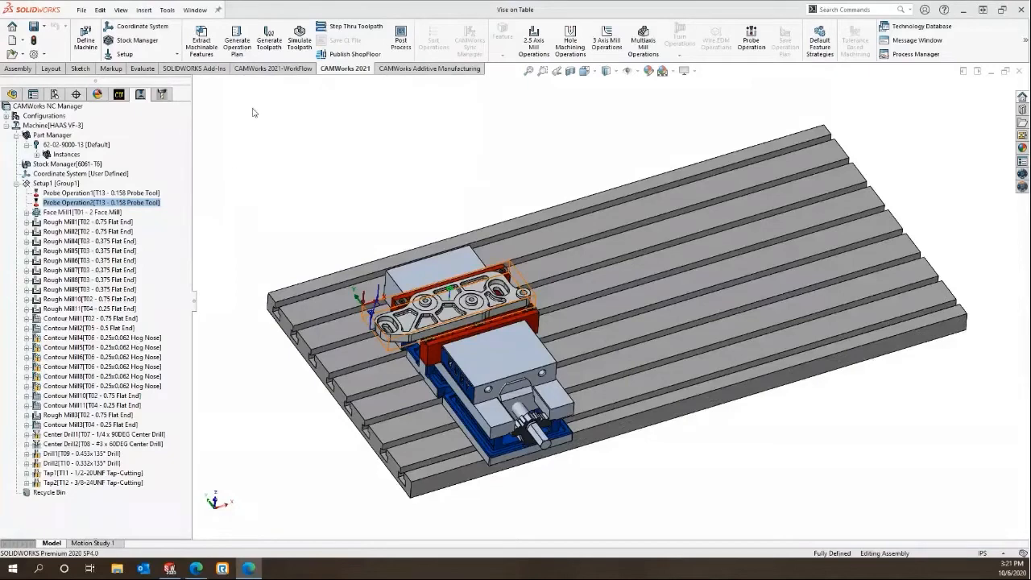
In SOLIDWORKS, create a linear component pattern of the vise and its part along the vise's edge, with 12 in spacing and 3 instances
click(144, 10)
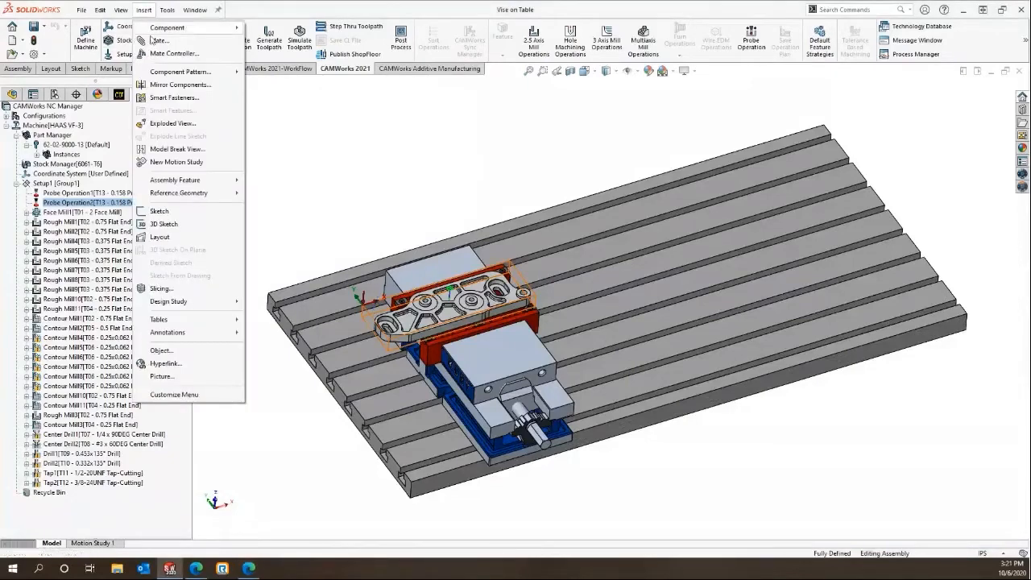
mouse_move(182, 72)
click(282, 72)
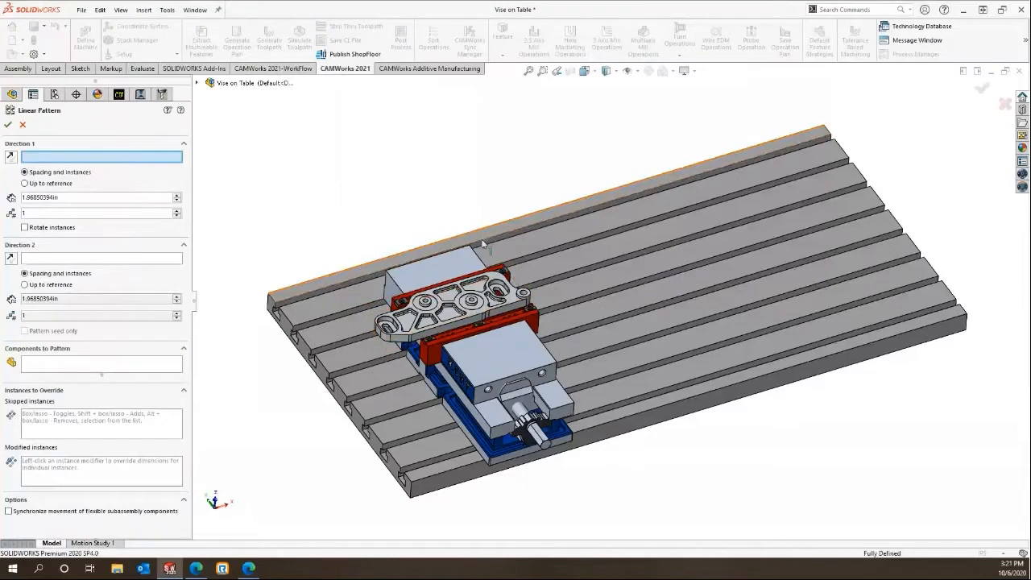
click(420, 261)
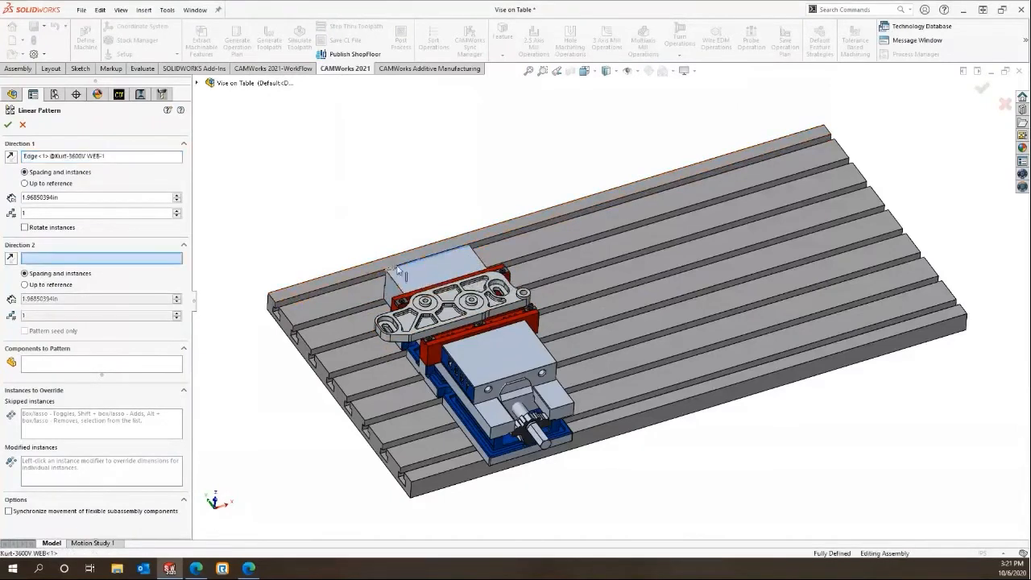
double_click(75, 198)
text(12)
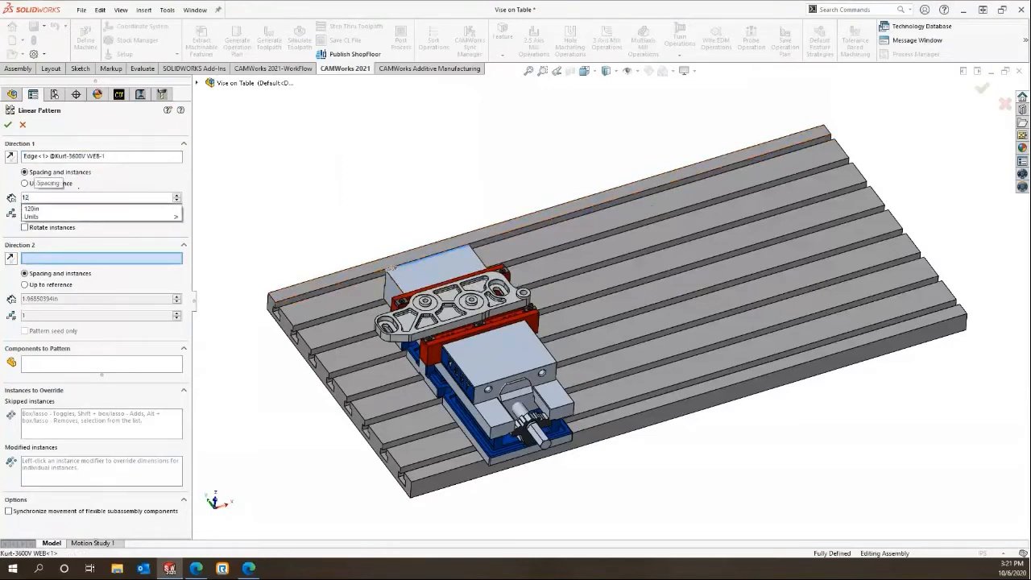
click(264, 154)
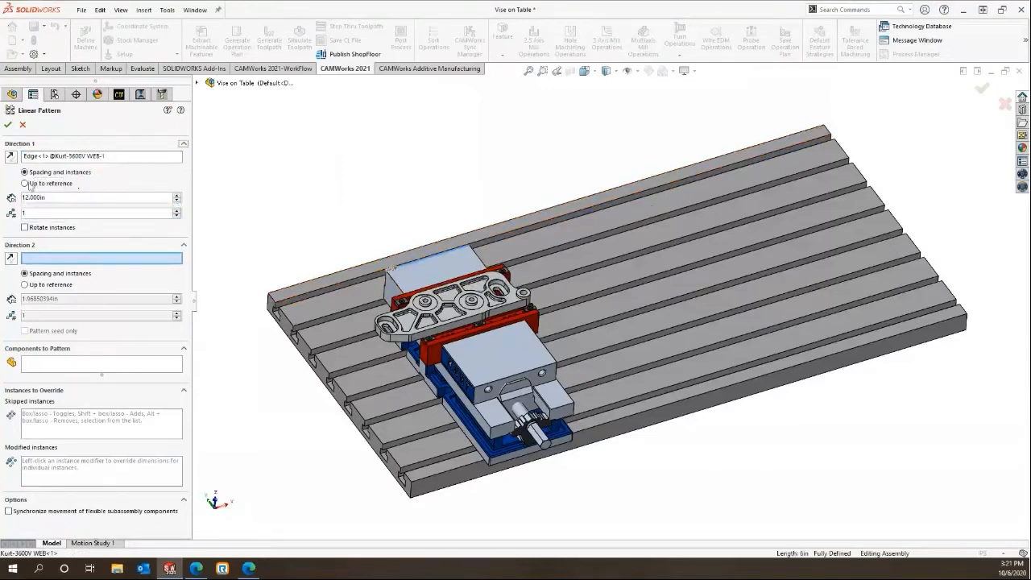
double_click(32, 213)
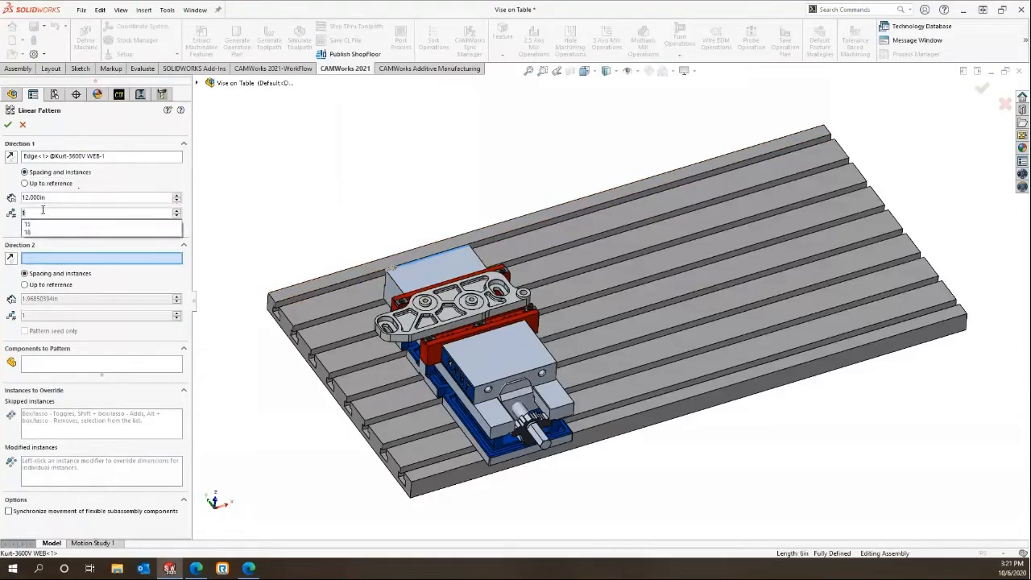
text(3)
click(297, 160)
drag(318, 197, 623, 494)
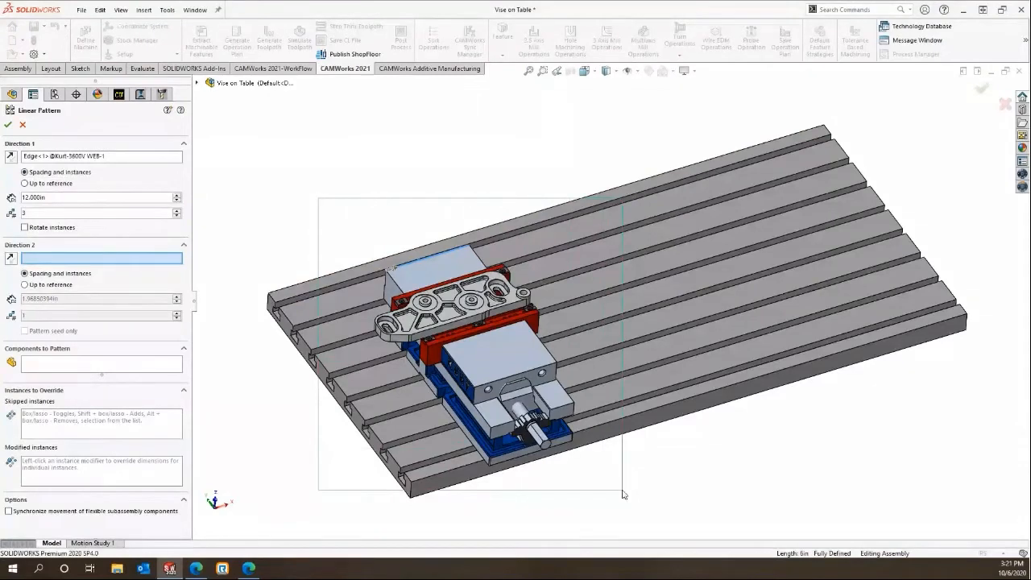
drag(623, 494, 336, 184)
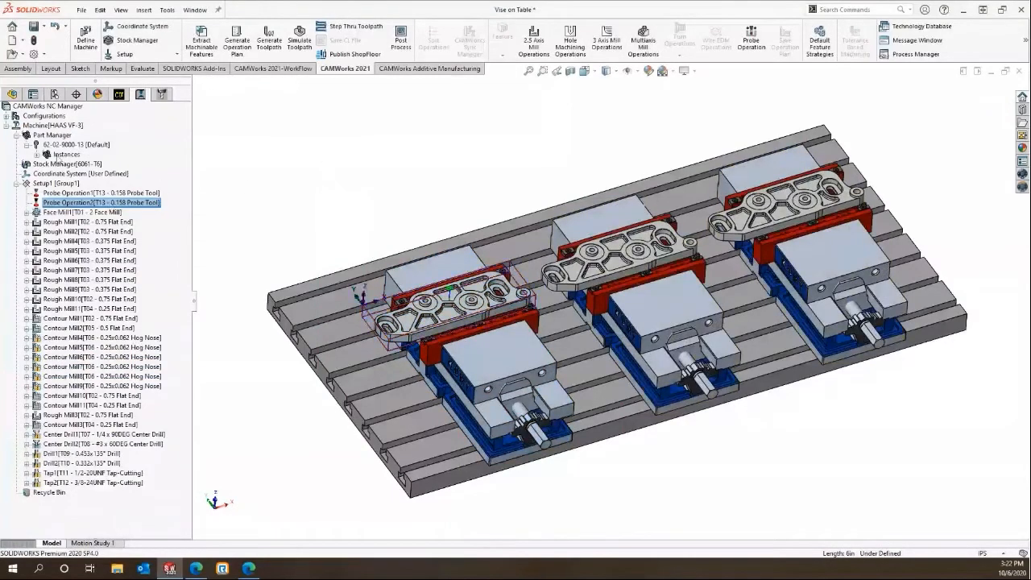
double_click(49, 135)
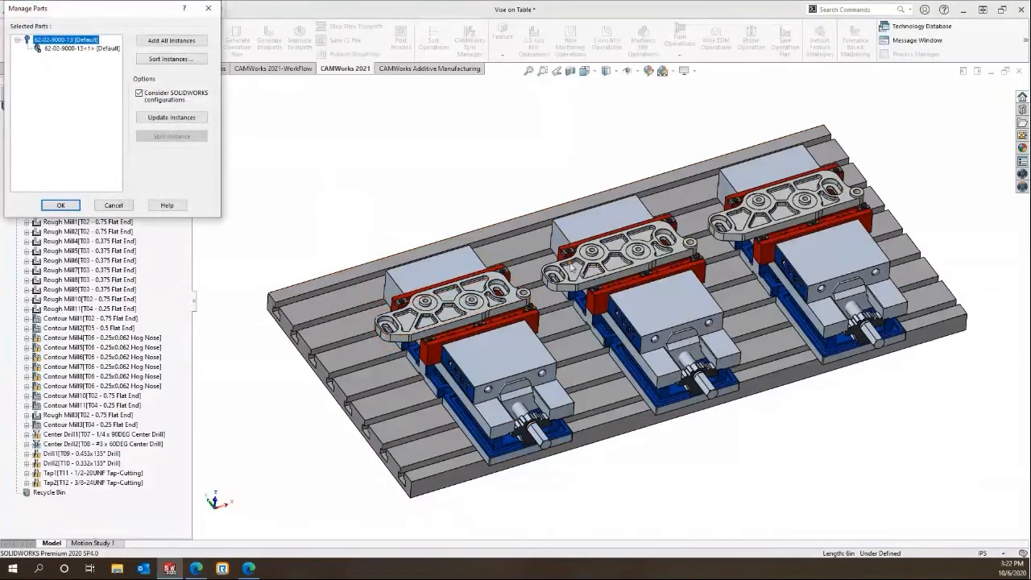
click(574, 273)
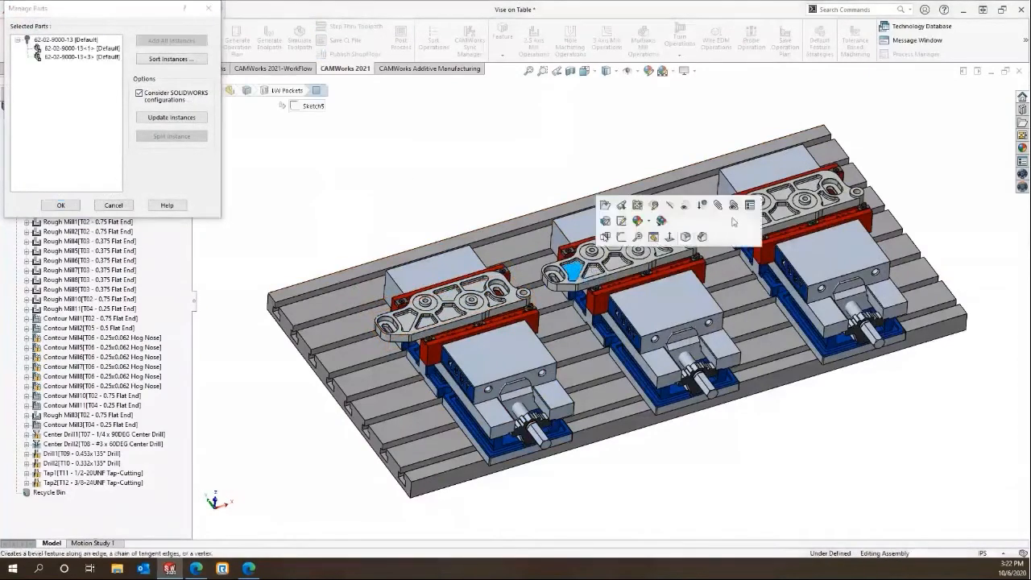
click(784, 213)
click(62, 205)
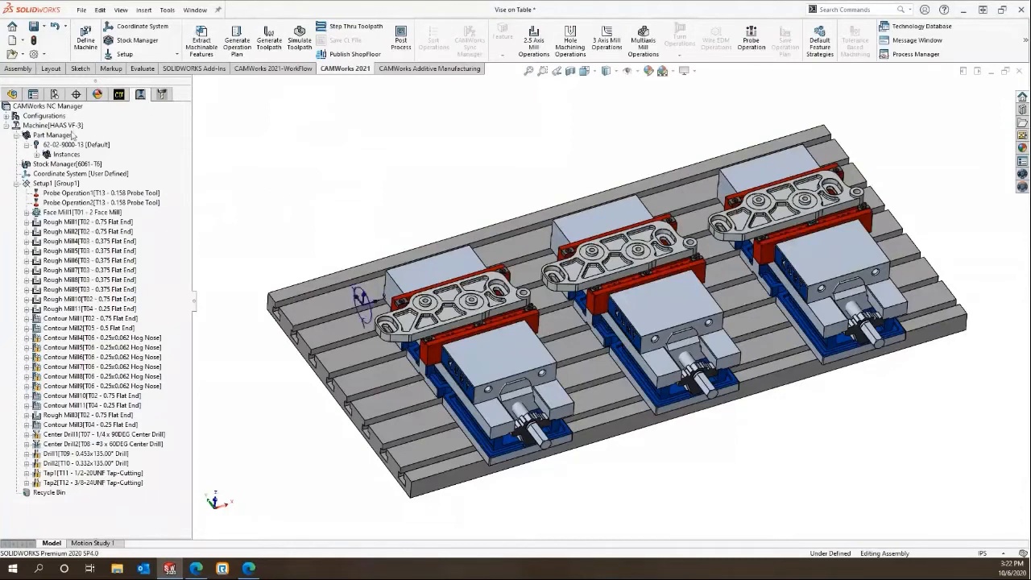
In the Stock Manager, combine the three parts' bounding box stocks into one common stock
double_click(60, 164)
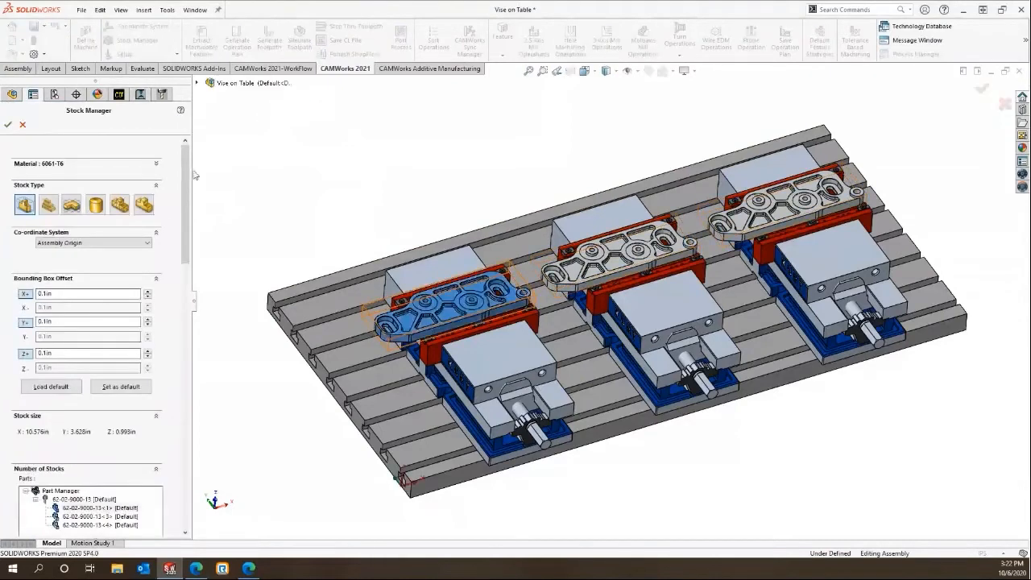
drag(187, 184, 187, 273)
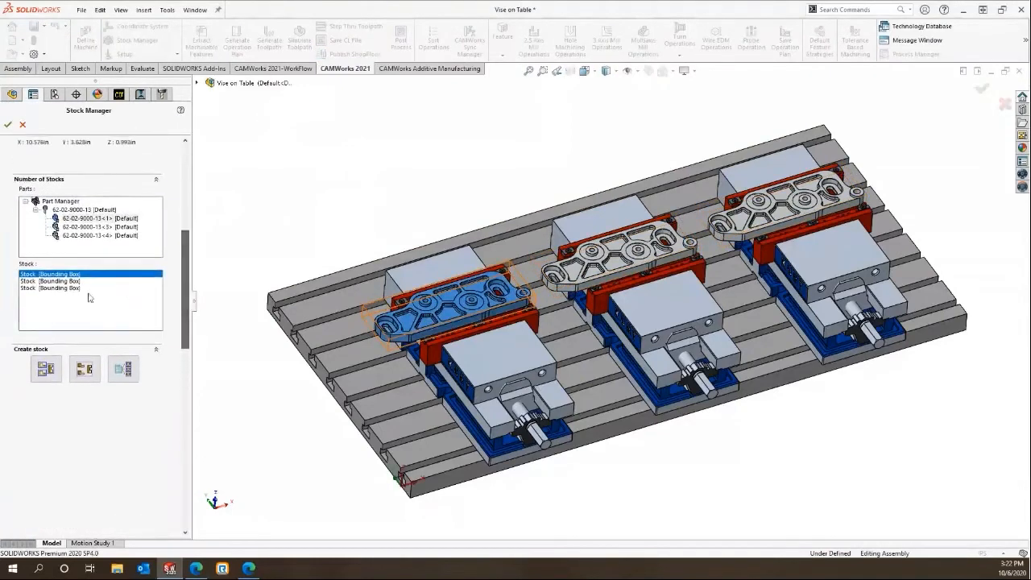
shift+click(45, 288)
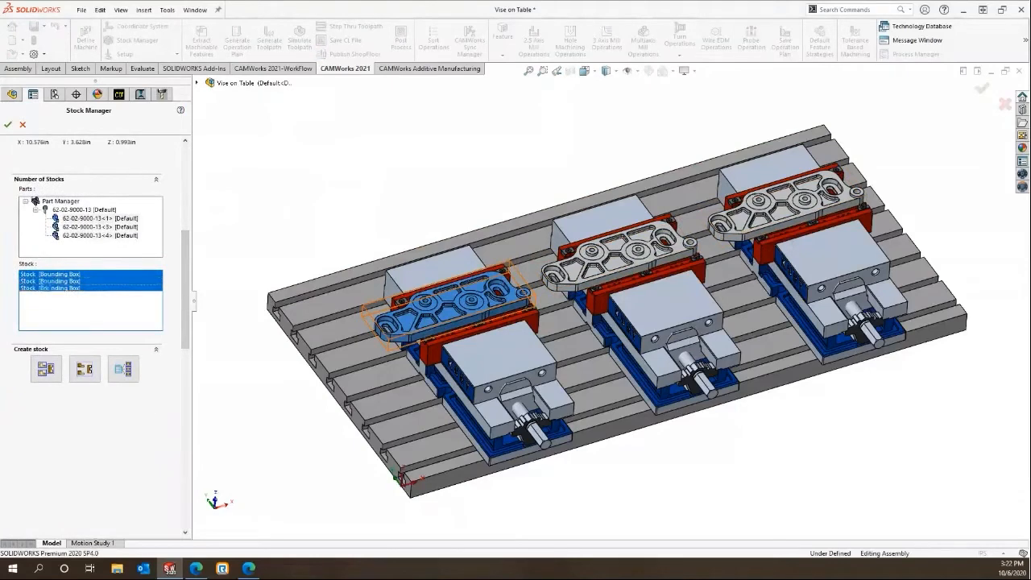
click(85, 369)
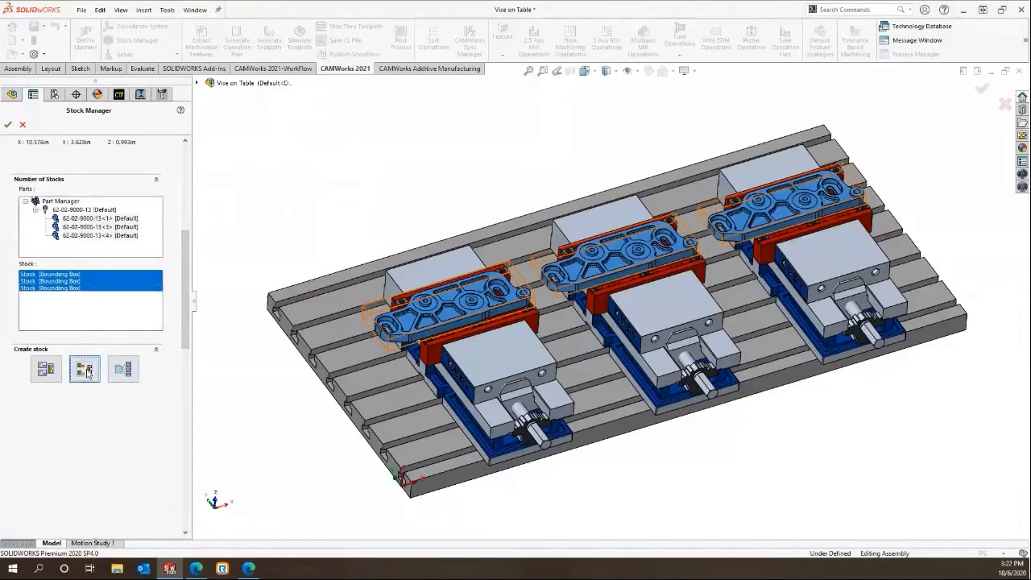
click(545, 306)
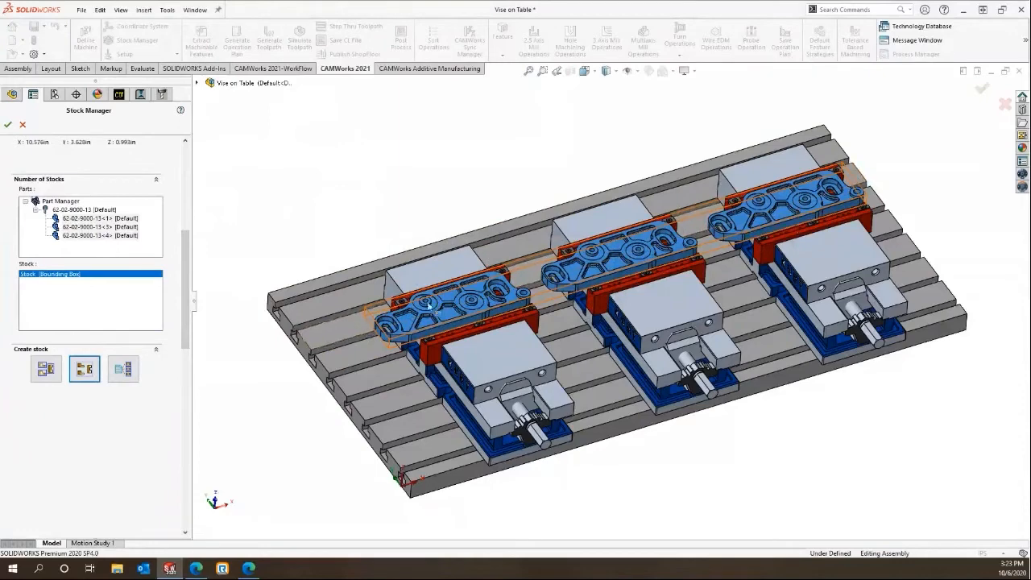
Set the common stock's bounding box offsets to 0.05 in X, 0.1 in Y and 0.1 in Z, matching both directions, and accept it
drag(188, 272, 185, 189)
double_click(43, 286)
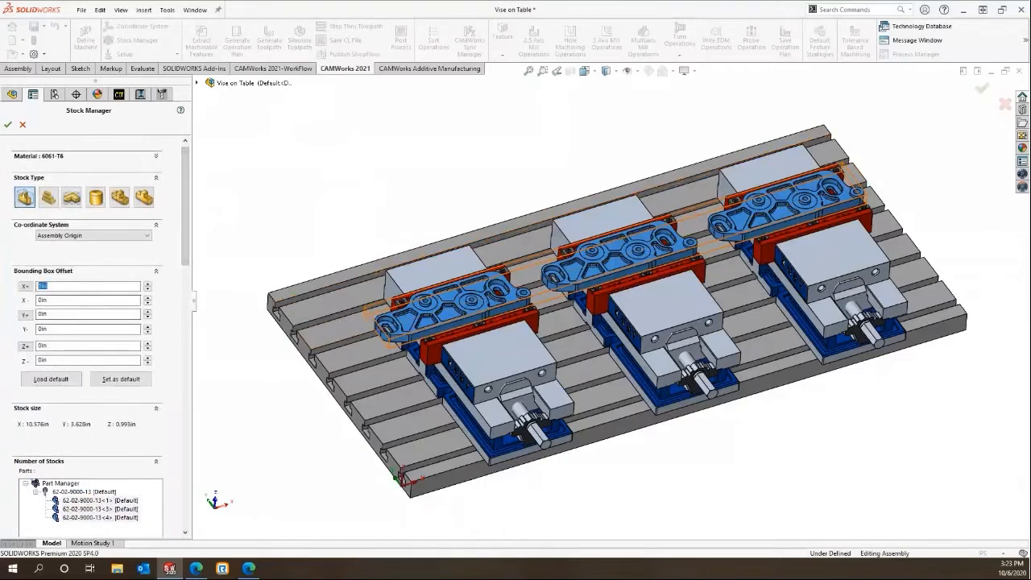
text(.05)
click(26, 287)
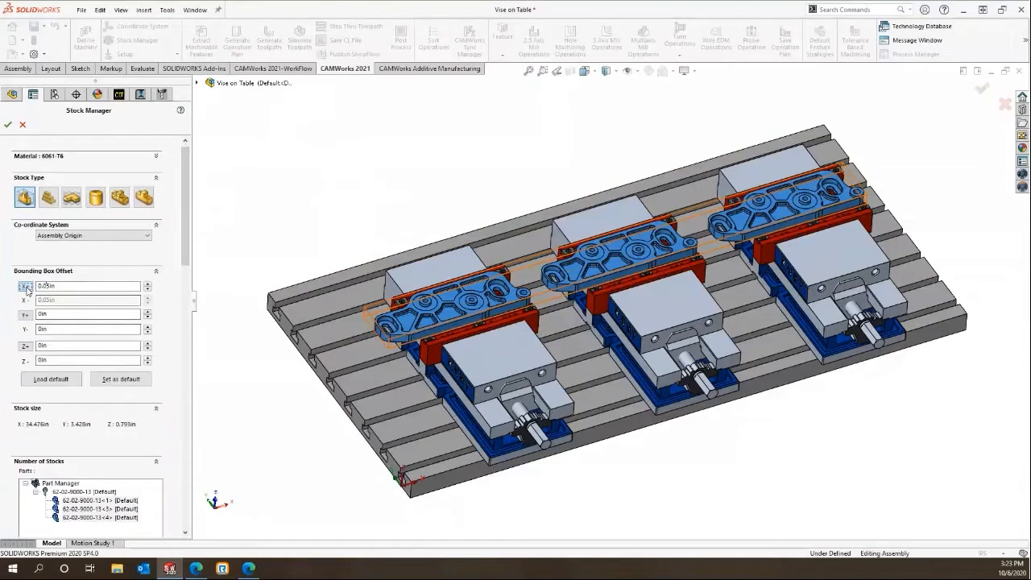
double_click(60, 314)
key(BackSpace)
text(.1)
click(26, 315)
double_click(55, 346)
text(.1)
click(25, 346)
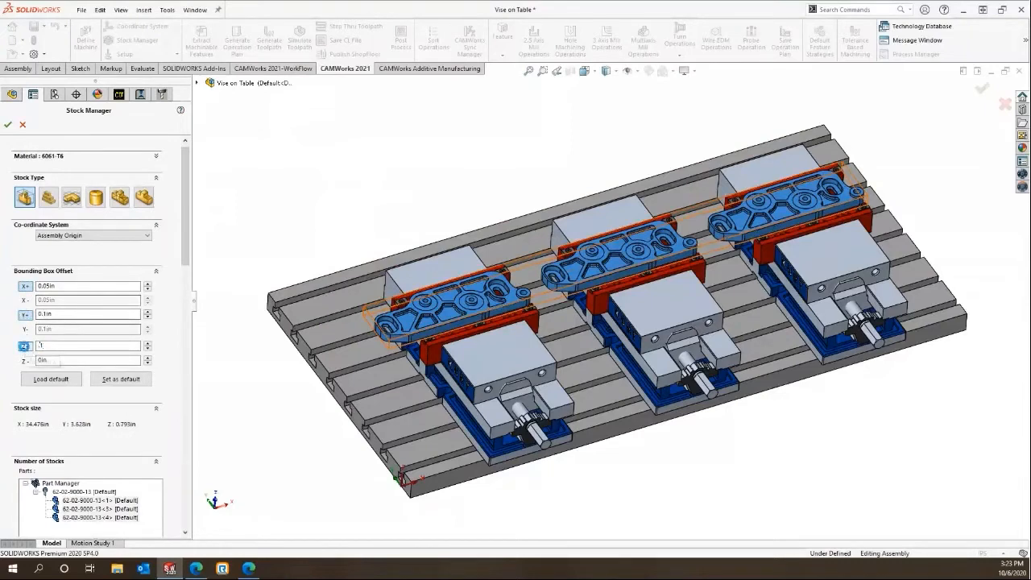
click(7, 127)
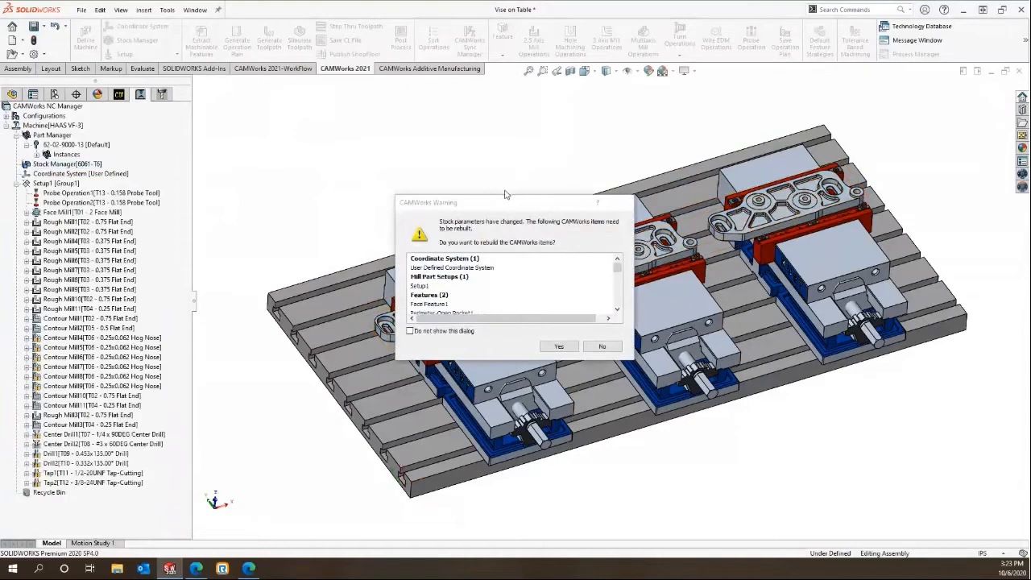
Rebuild the CAMWorks items affected by the stock change and display the Face Mill1 toolpath across all three parts
drag(500, 207, 305, 107)
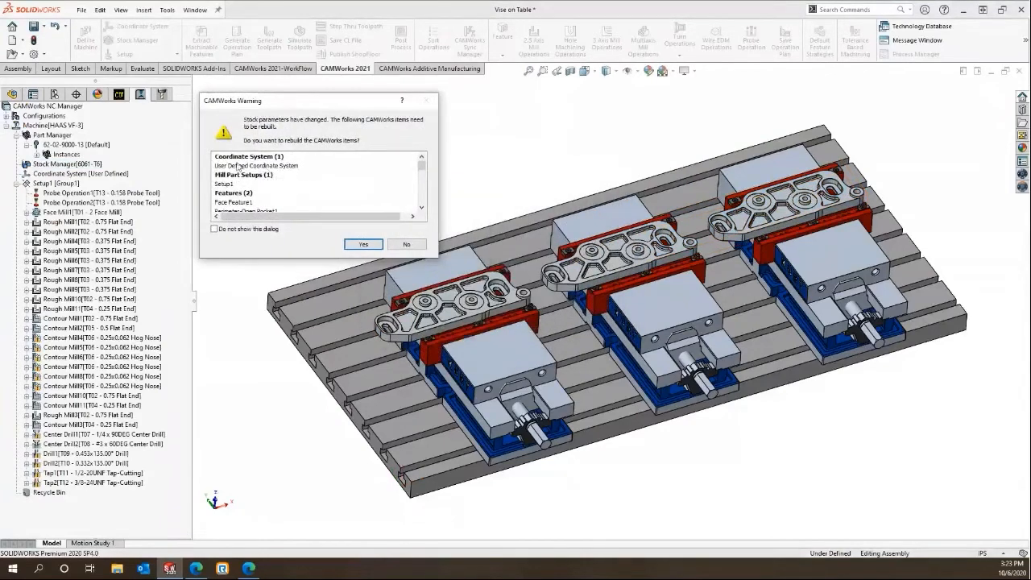
drag(422, 165, 423, 171)
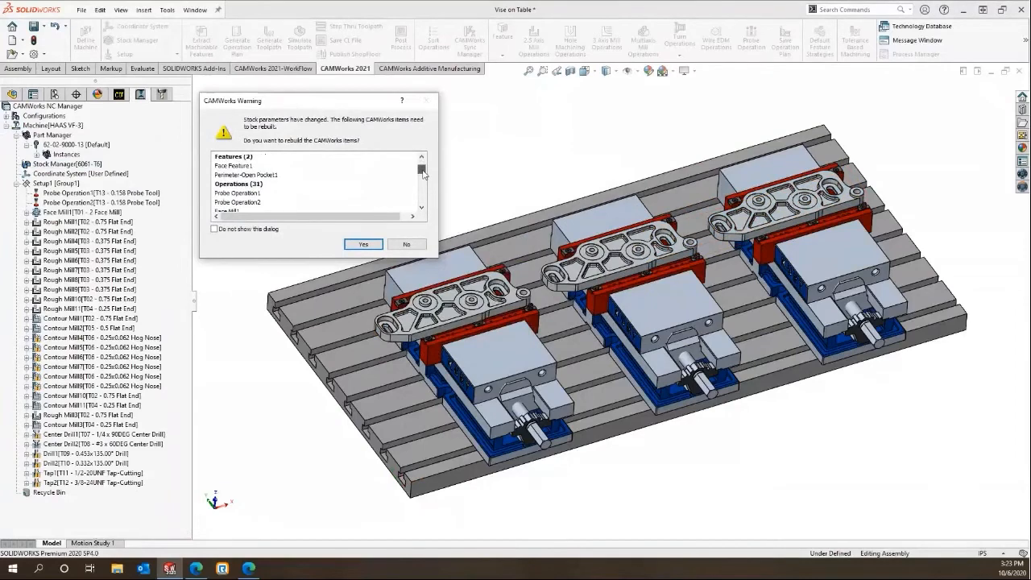
mouse_move(423, 173)
mouse_down()
mouse_move(419, 196)
mouse_move(421, 165)
mouse_up()
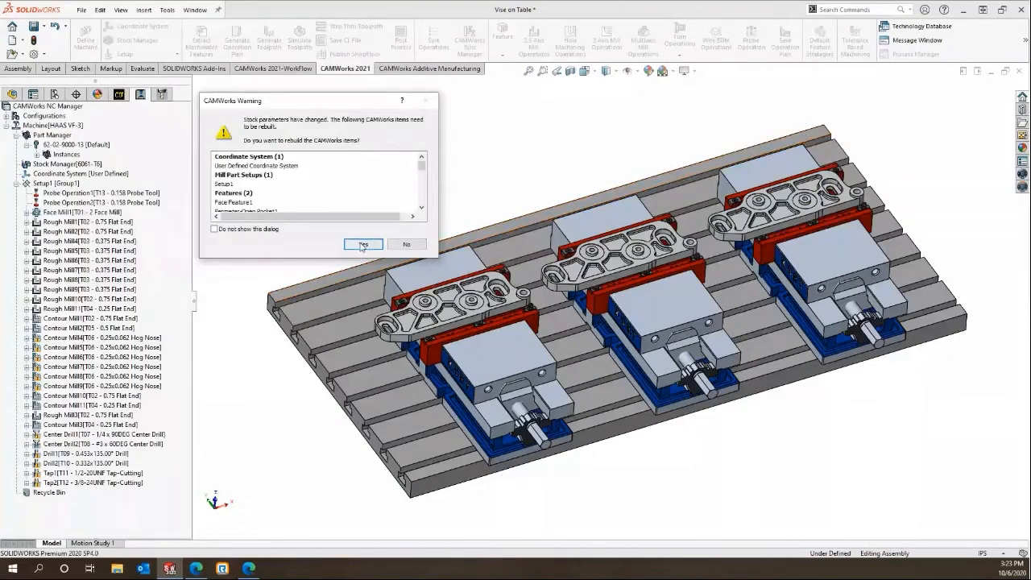
click(363, 245)
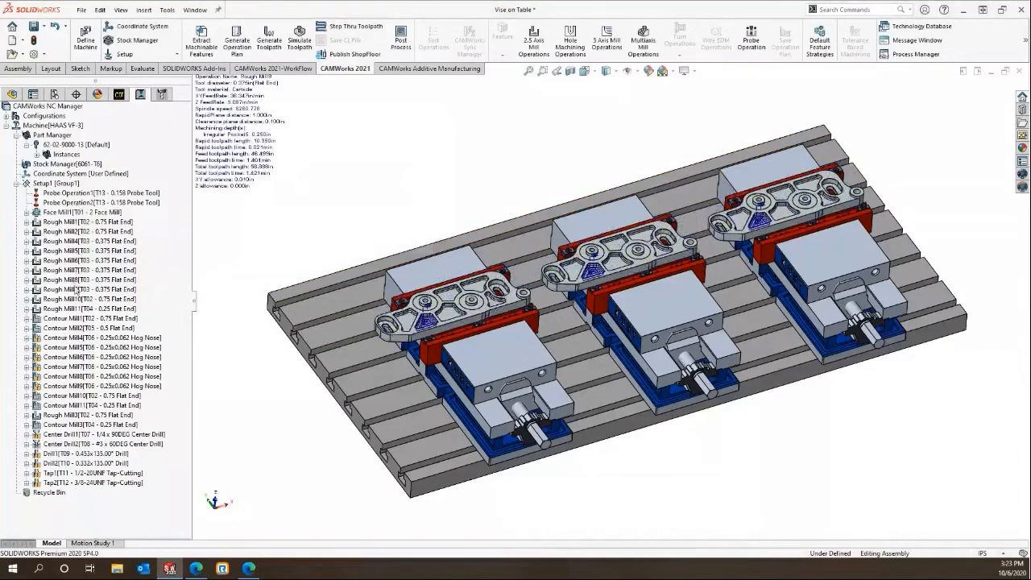
click(78, 213)
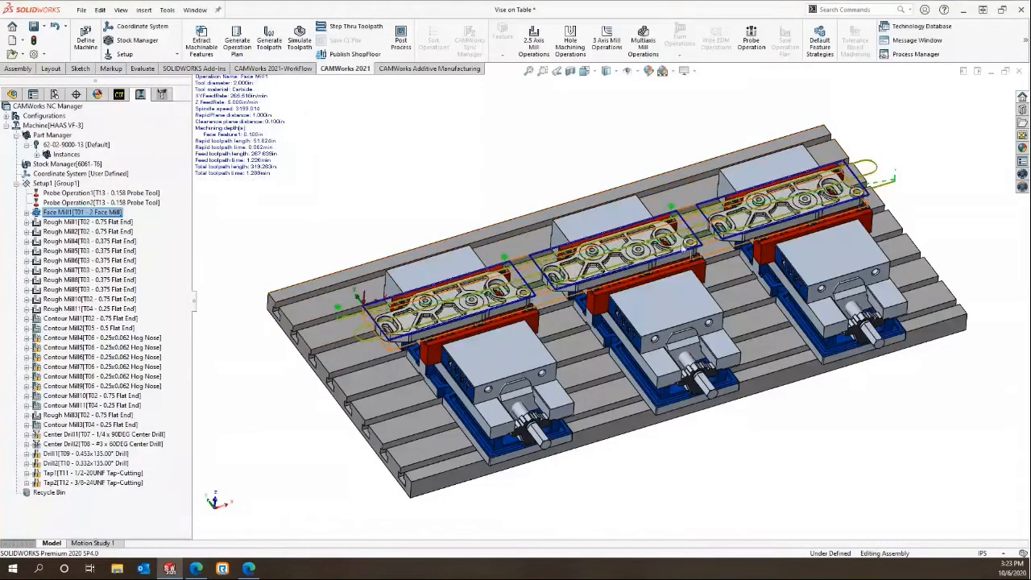
Examine the feature under Face Mill1, the part instances in the Part Manager, and the instances listed under Setup1's Face Feature1
click(33, 213)
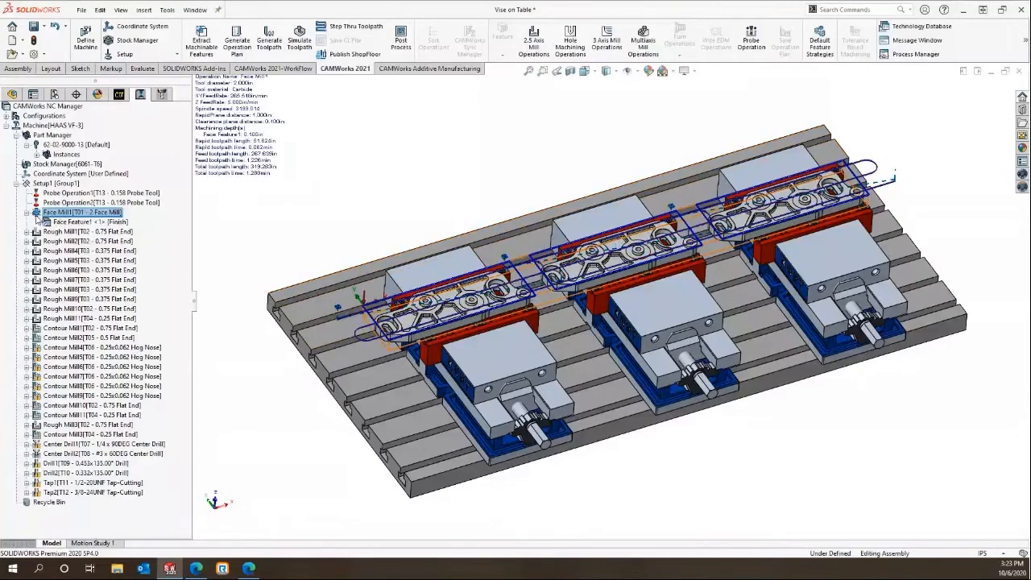
click(27, 212)
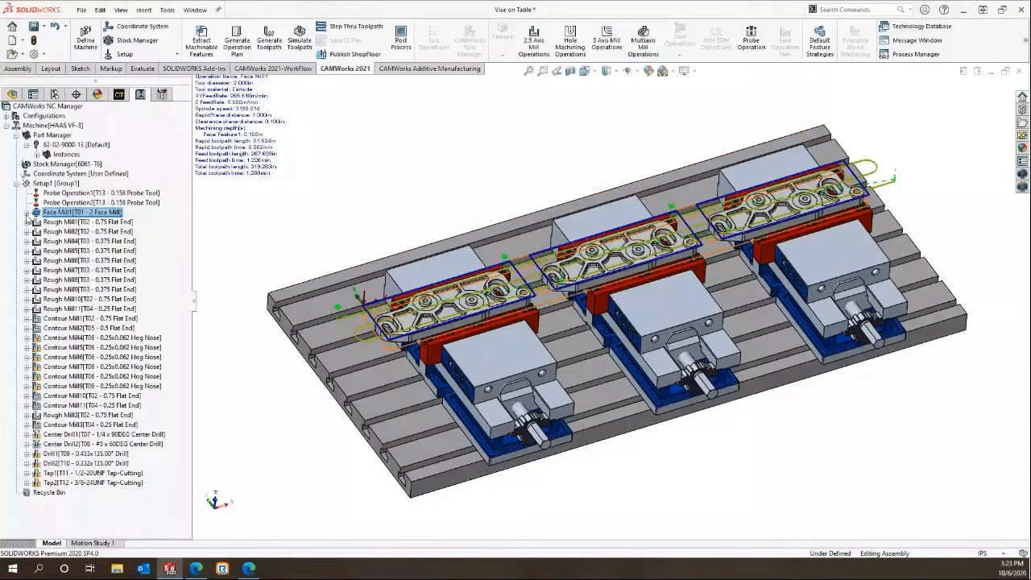
click(37, 154)
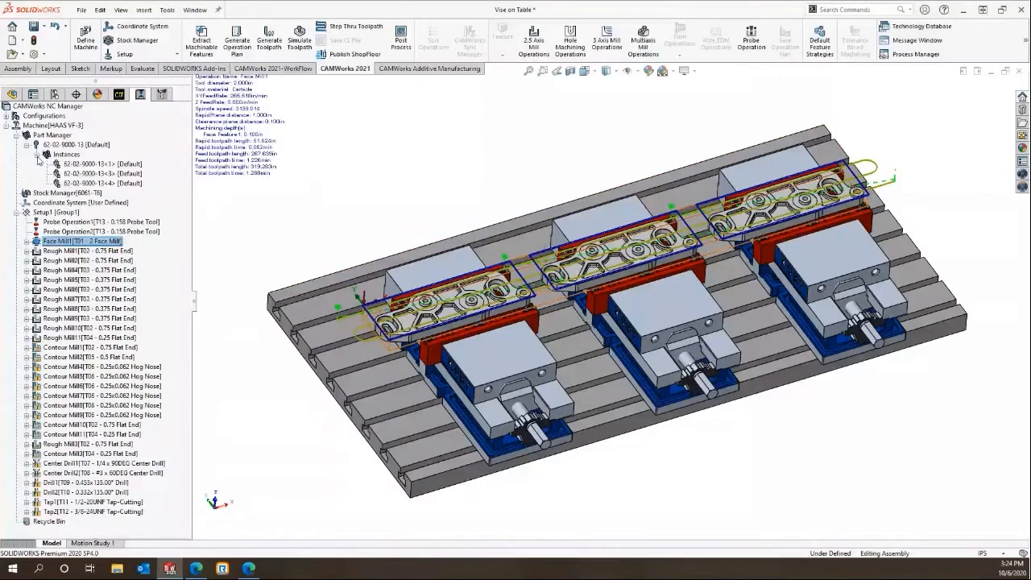
click(118, 97)
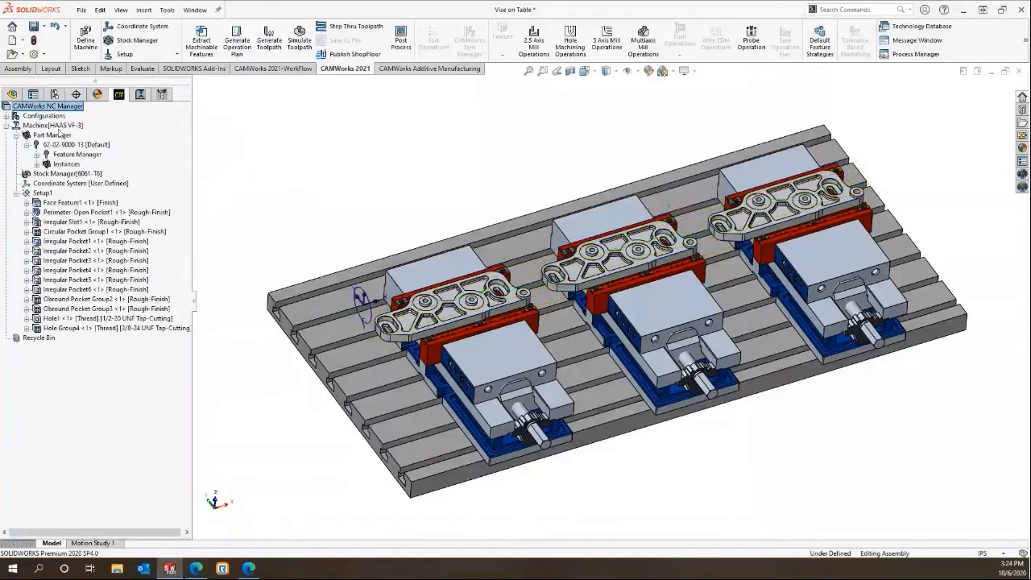
click(36, 154)
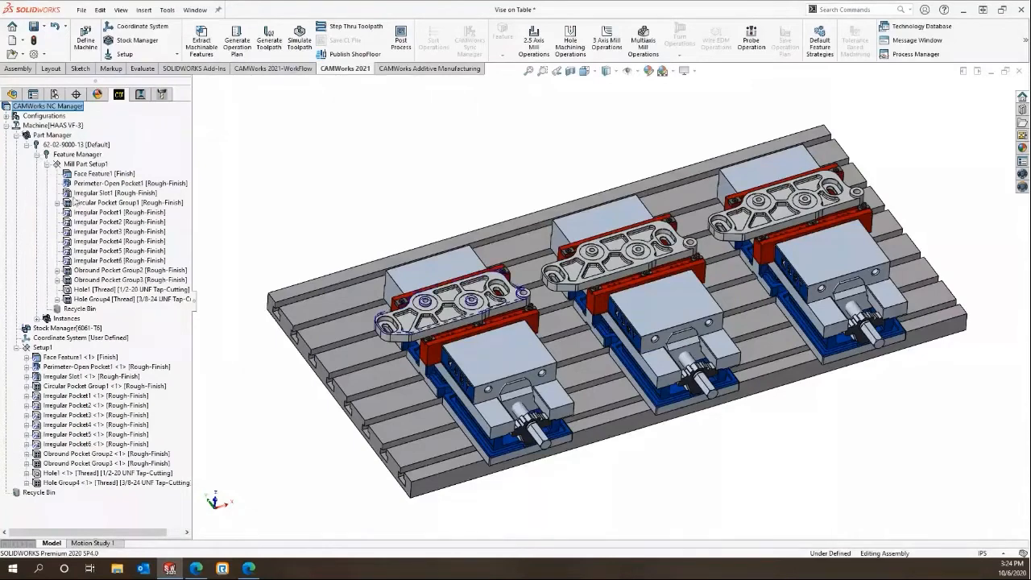
click(26, 357)
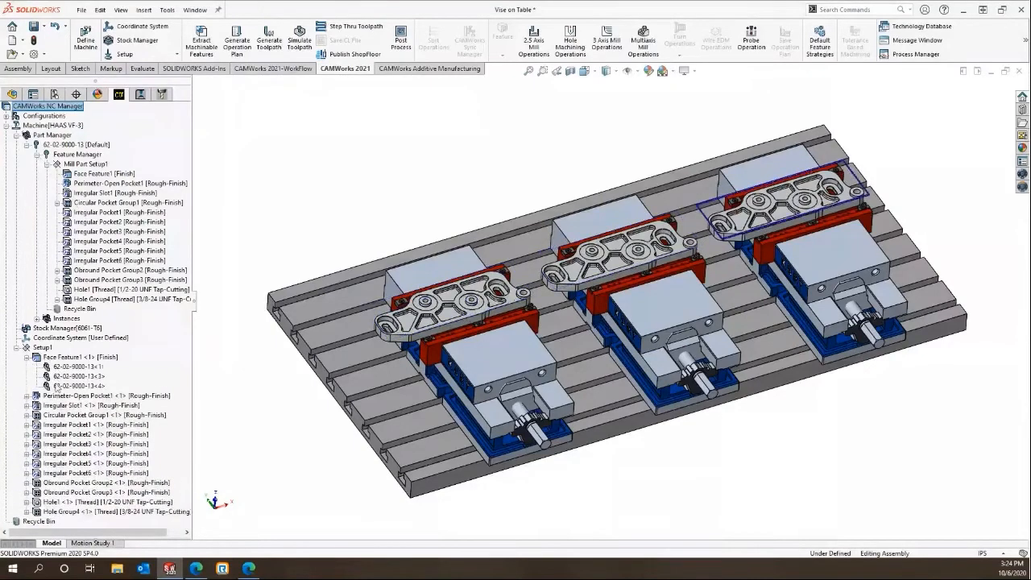
right_click(60, 376)
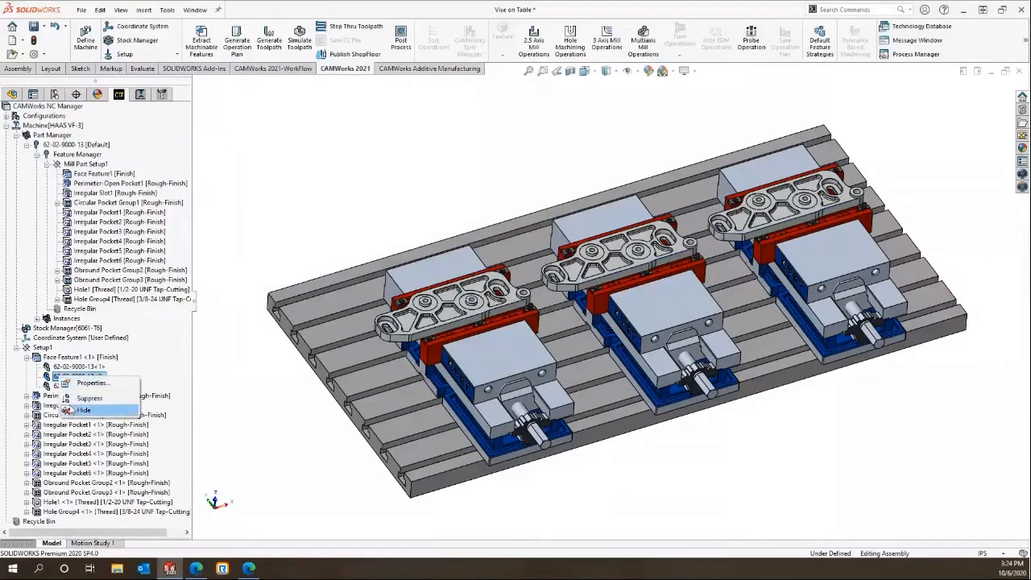
click(252, 212)
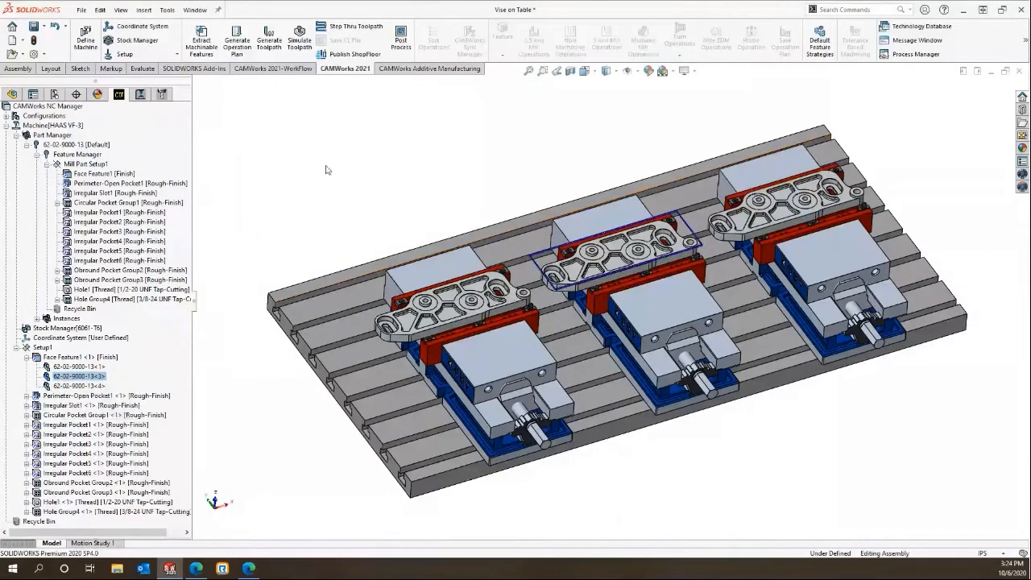
Make Face Feature1 an assembly feature, accept its definition with stock extents and the Upto Stock end condition, and select Face Mill1
right_click(89, 173)
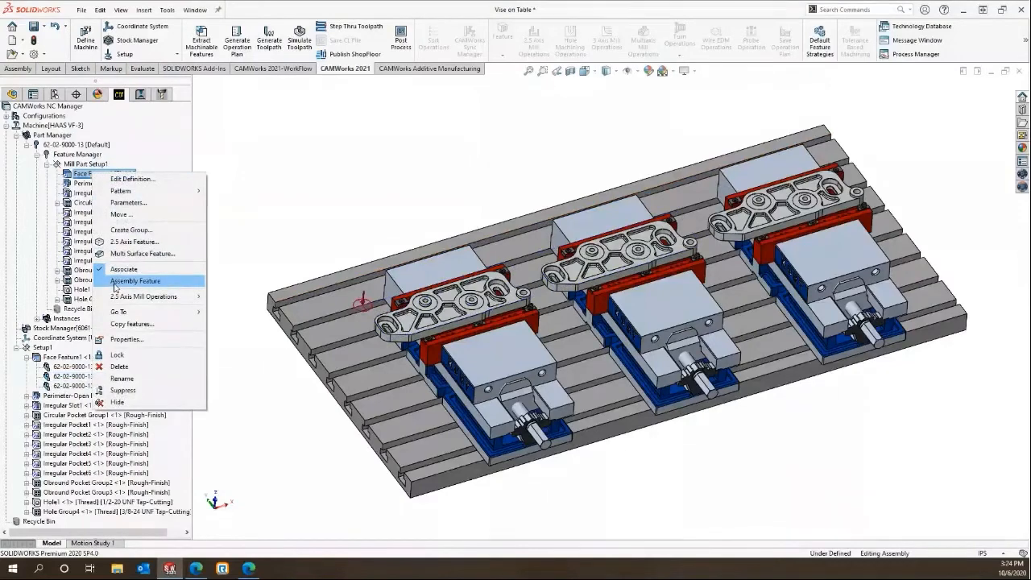
click(117, 281)
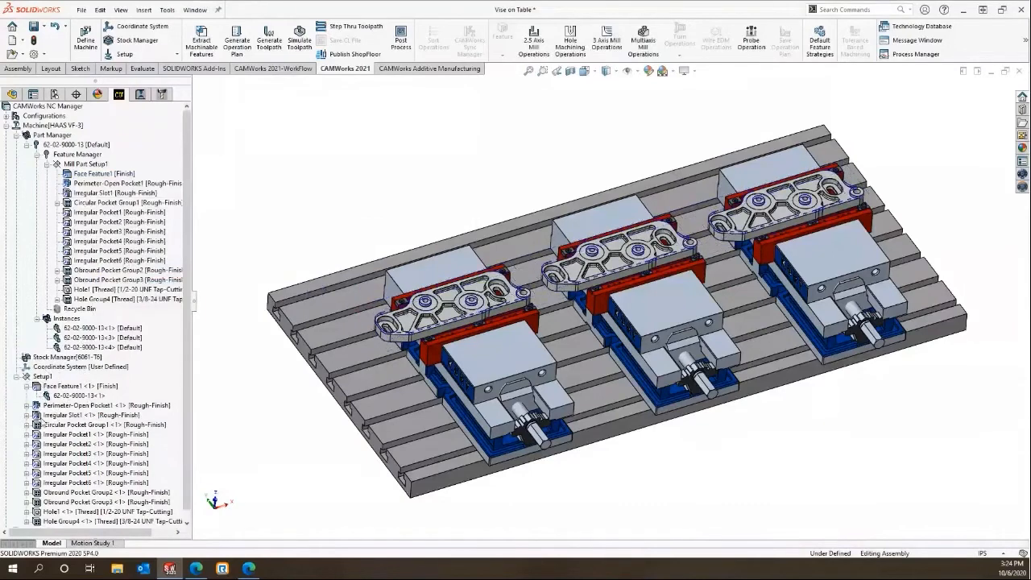
double_click(100, 179)
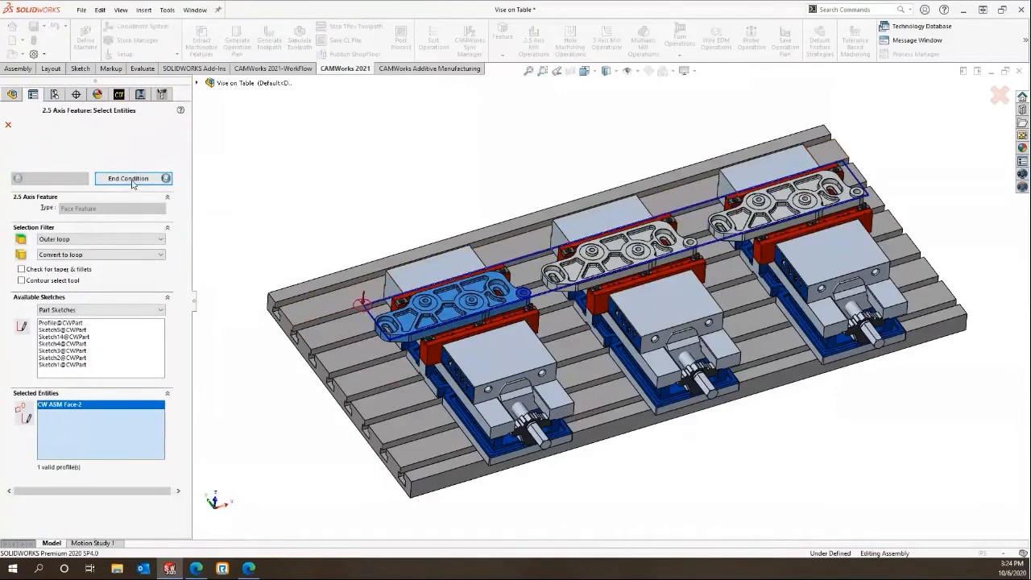
click(129, 179)
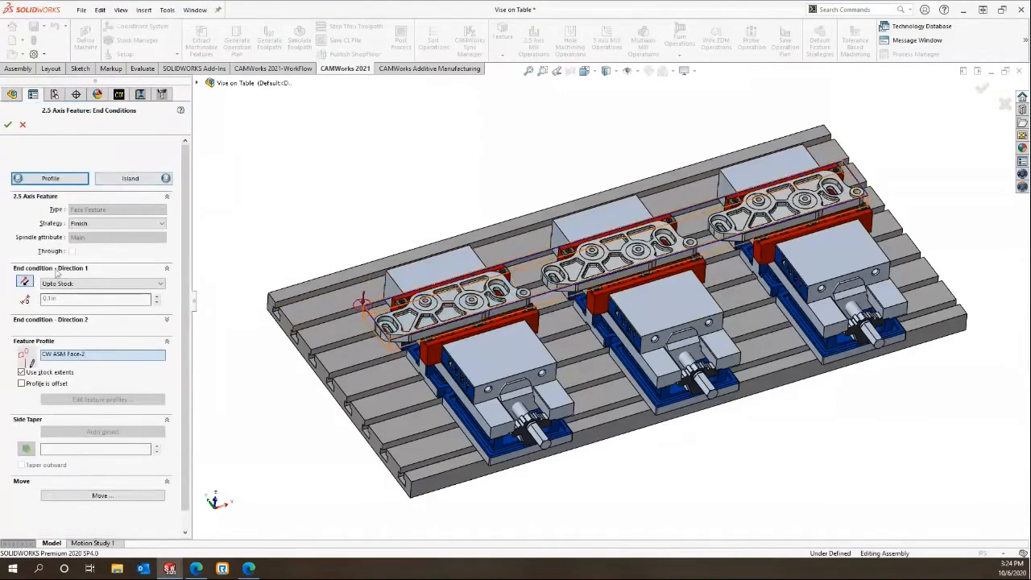
click(8, 126)
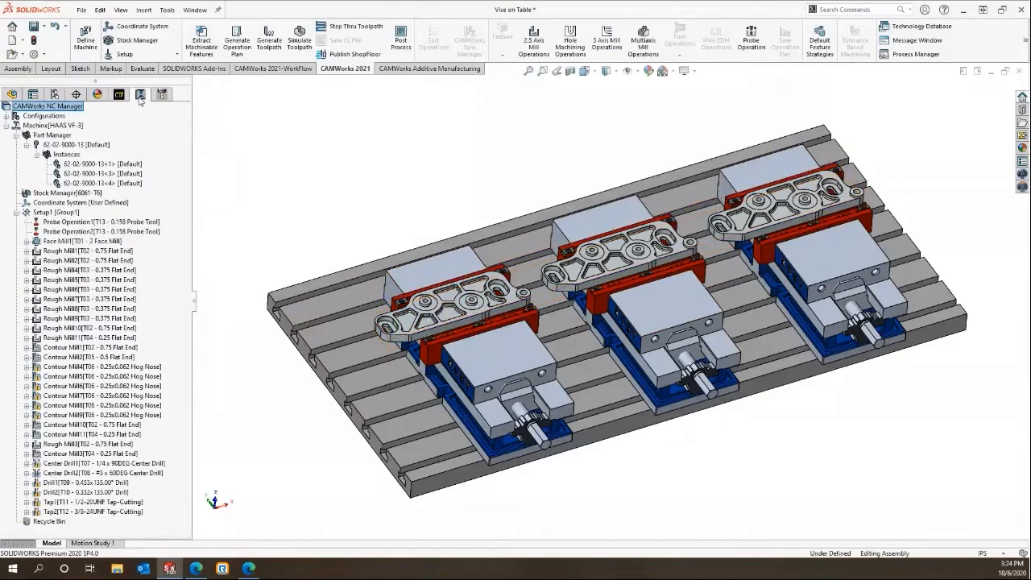
click(71, 242)
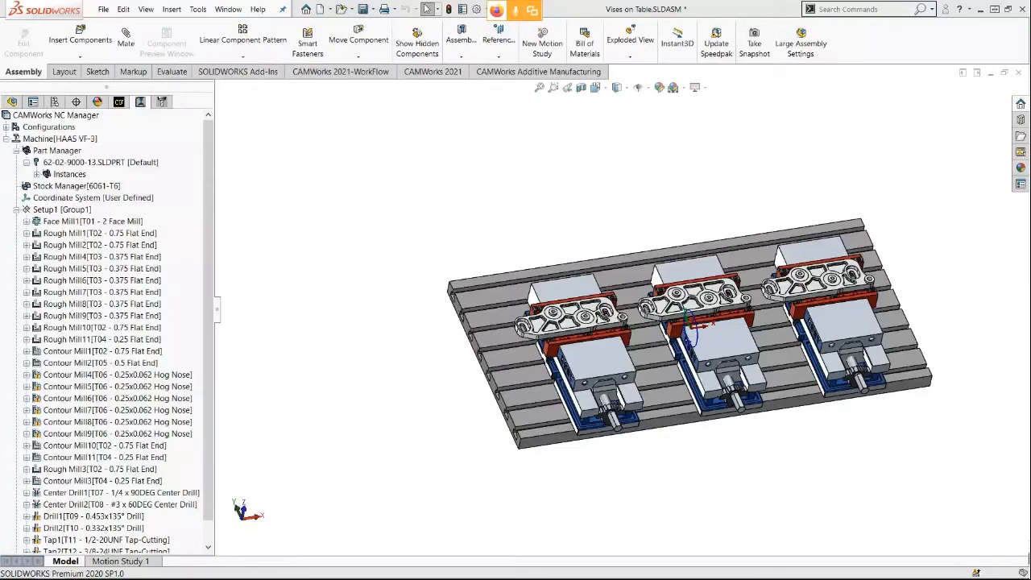
Set the HAAS VF-3 machine's posting to output subroutines for All Operations
click(60, 139)
double_click(59, 139)
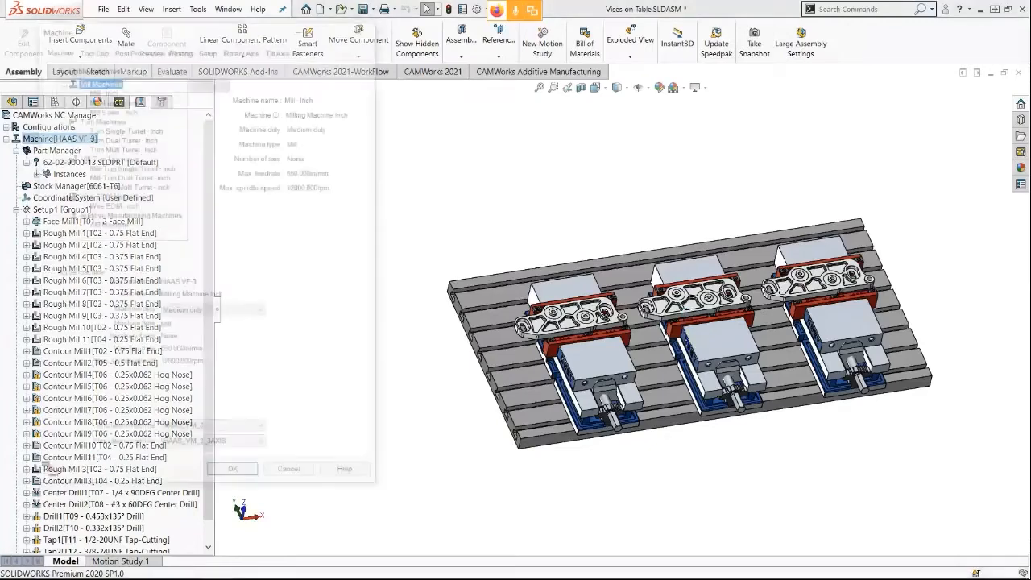
click(137, 48)
click(180, 48)
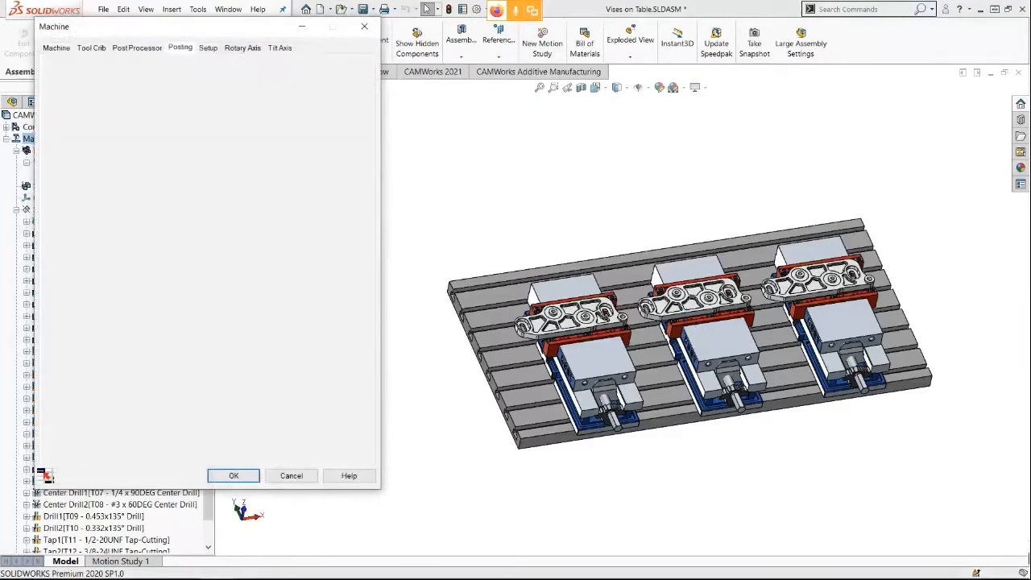
click(261, 130)
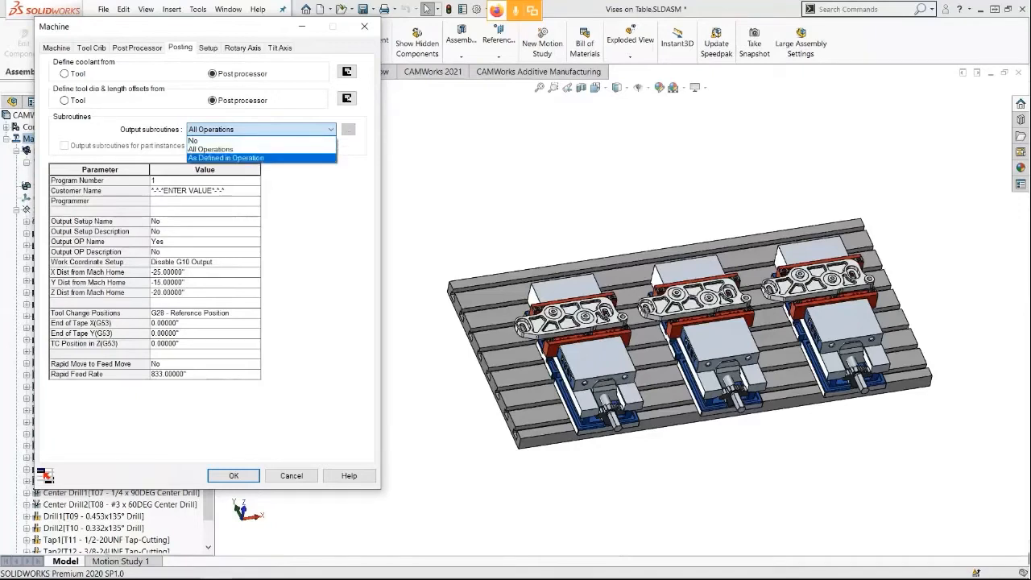
click(226, 149)
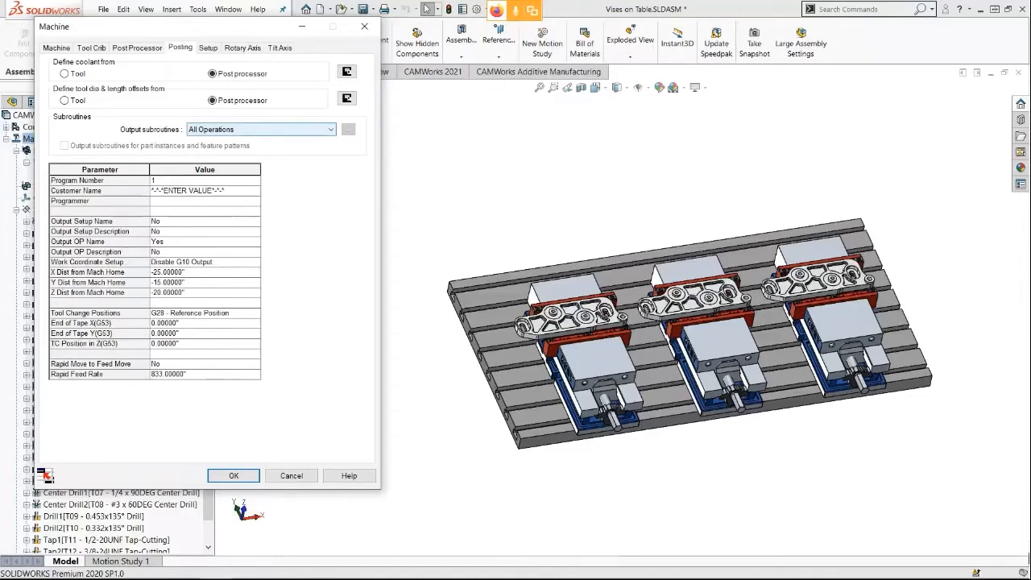
click(234, 475)
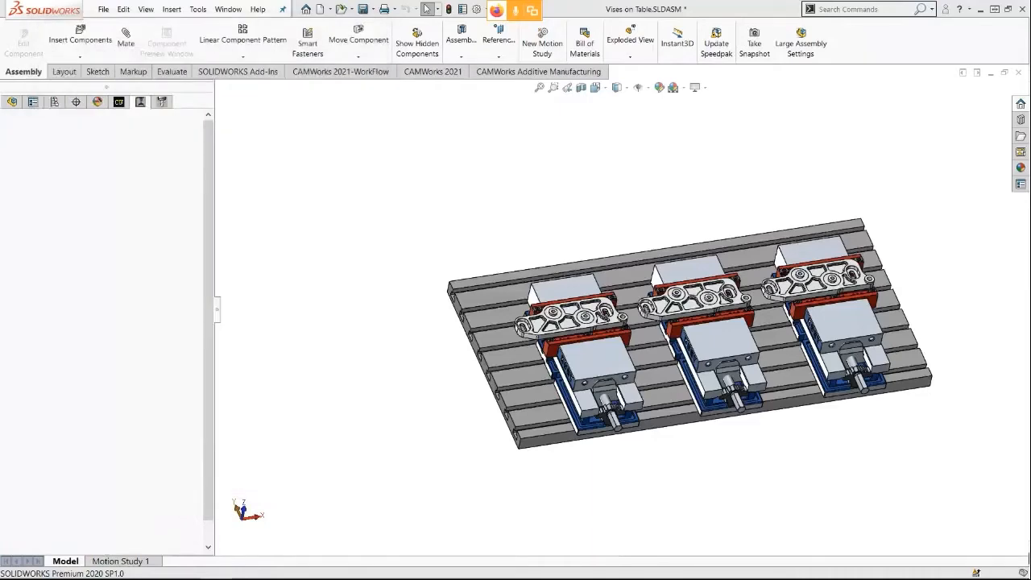
Generate the toolpaths of Setup1 and start a G-Code machine simulation for the HAAS VF-3
right_click(56, 209)
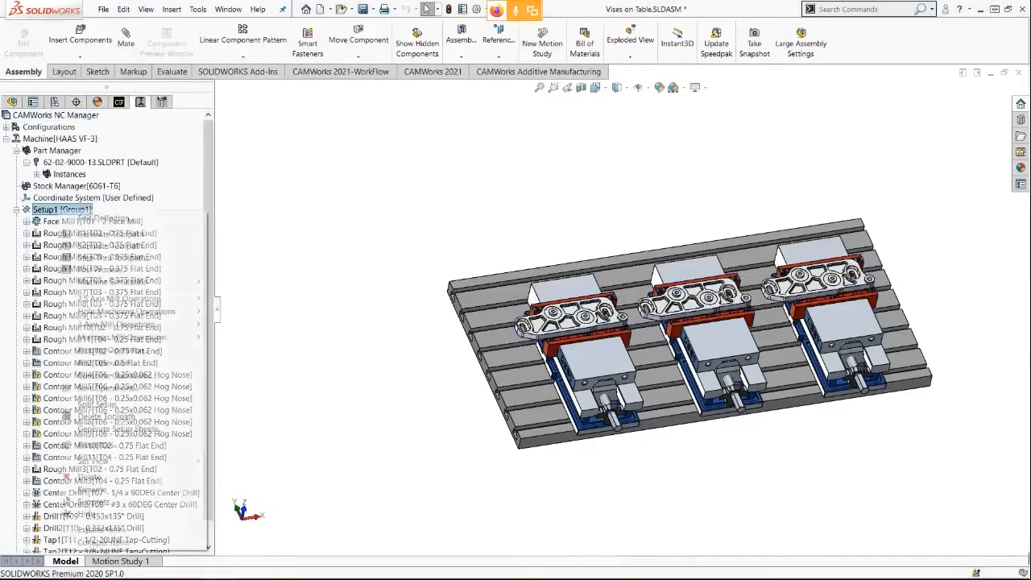
click(110, 234)
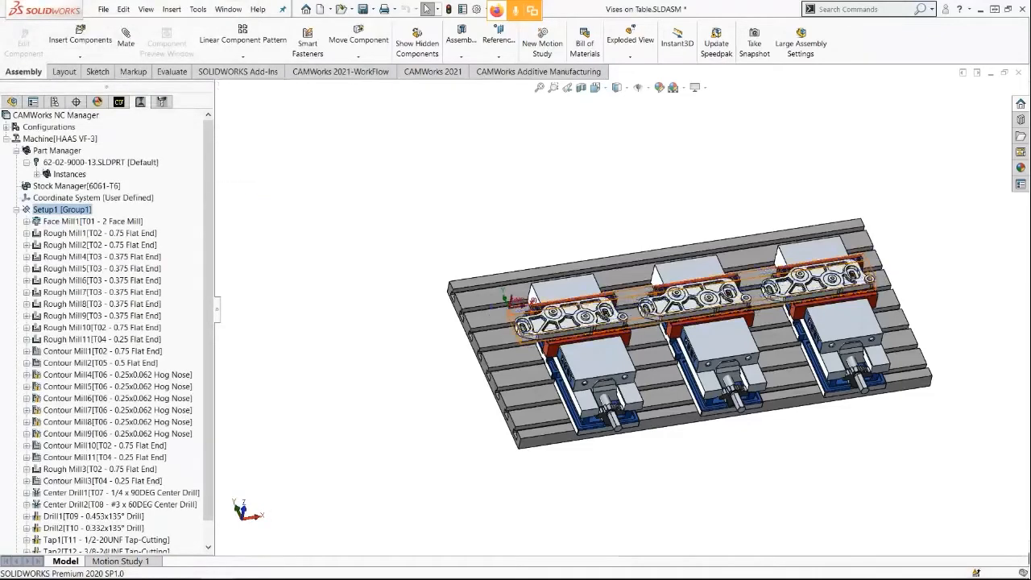
right_click(74, 140)
mouse_move(145, 244)
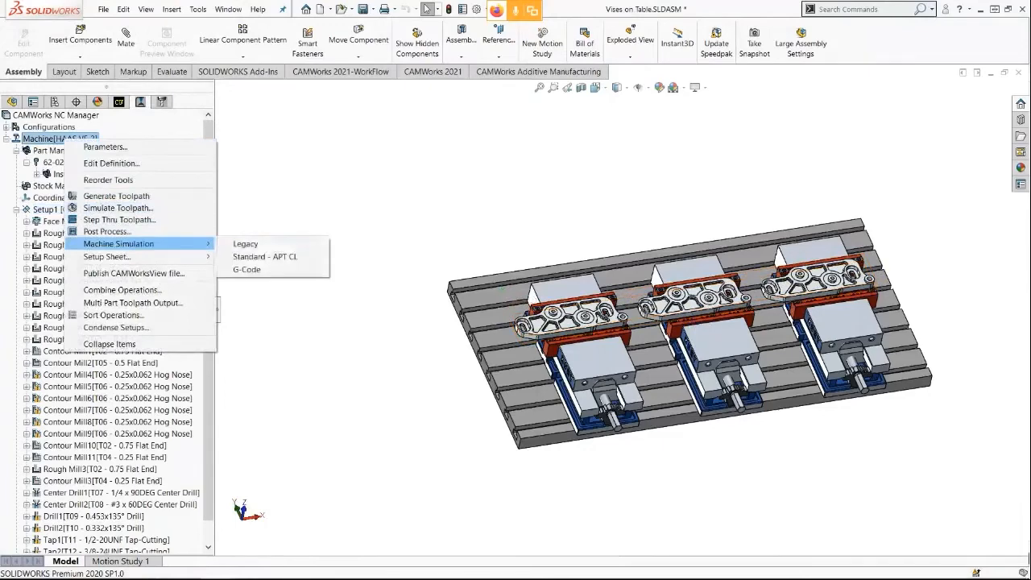
click(246, 269)
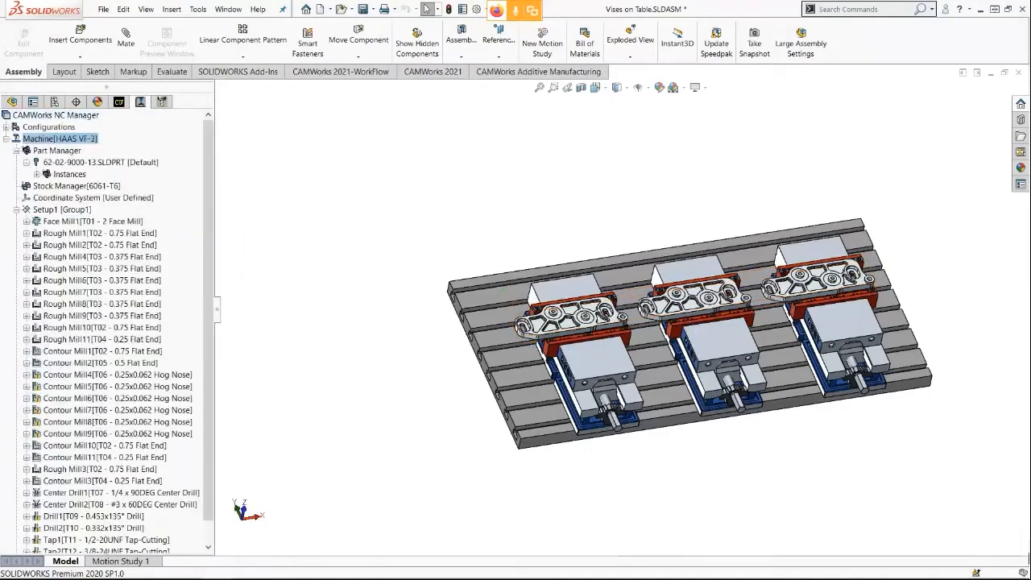
Save the post output on the Desktop as Vises on Table.txt, replacing the existing file, and post the code into the Eureka simulation
click(714, 400)
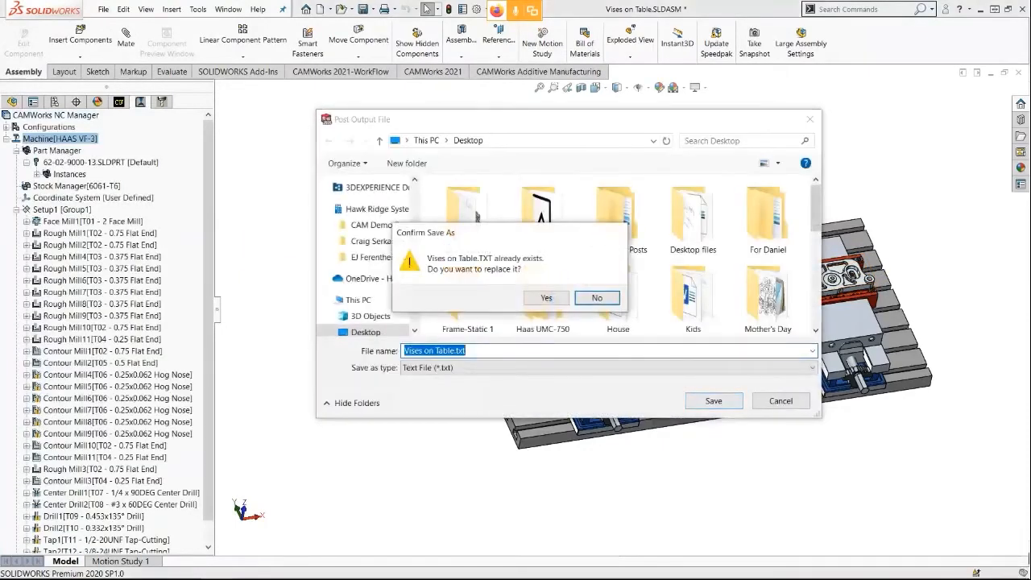
click(548, 299)
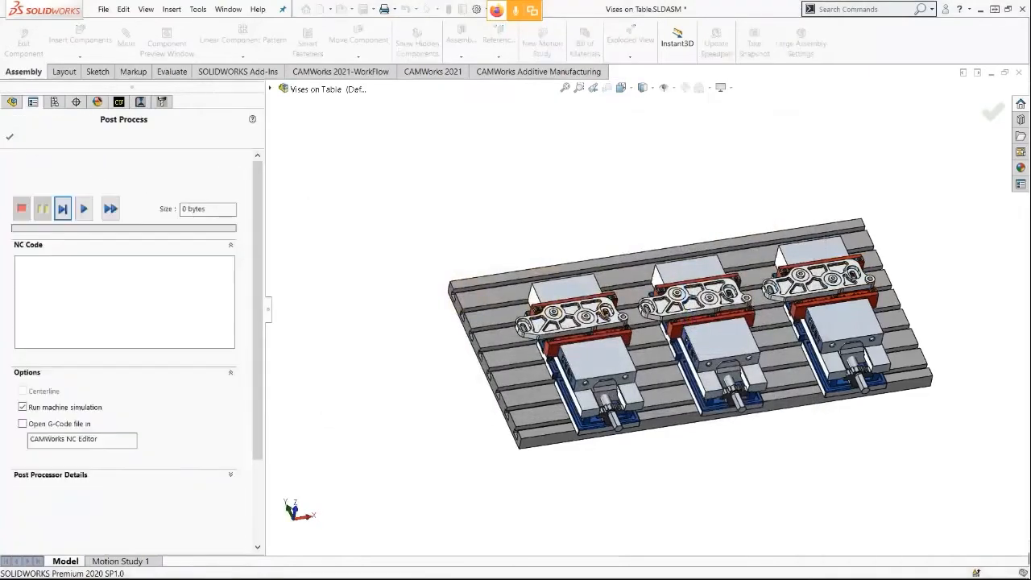
click(83, 209)
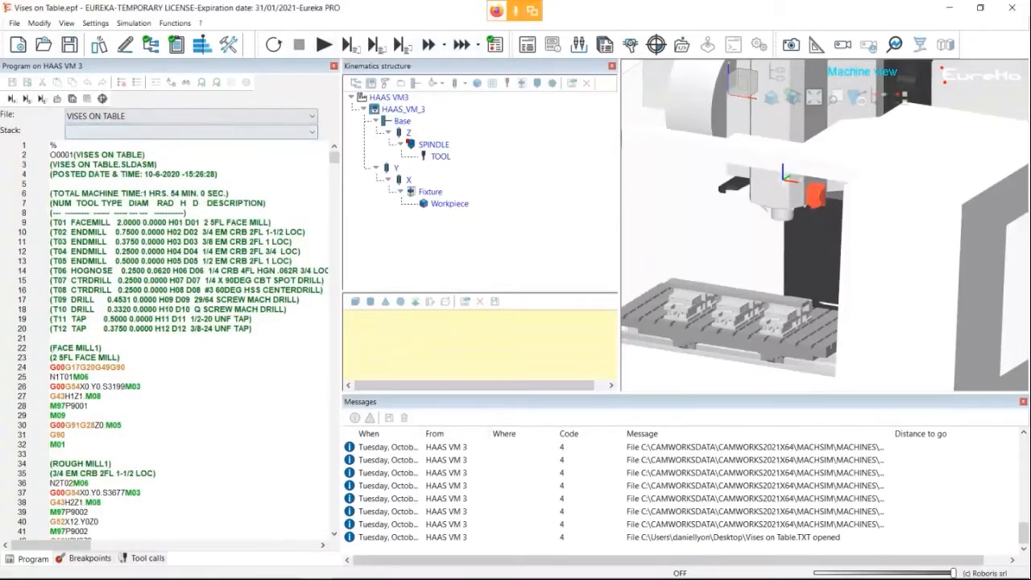
Examine the posted program's M97 subroutine calls and G52 shifts, and the N9002 subroutine for Rough Mill1
scroll(173, 338, down, 6)
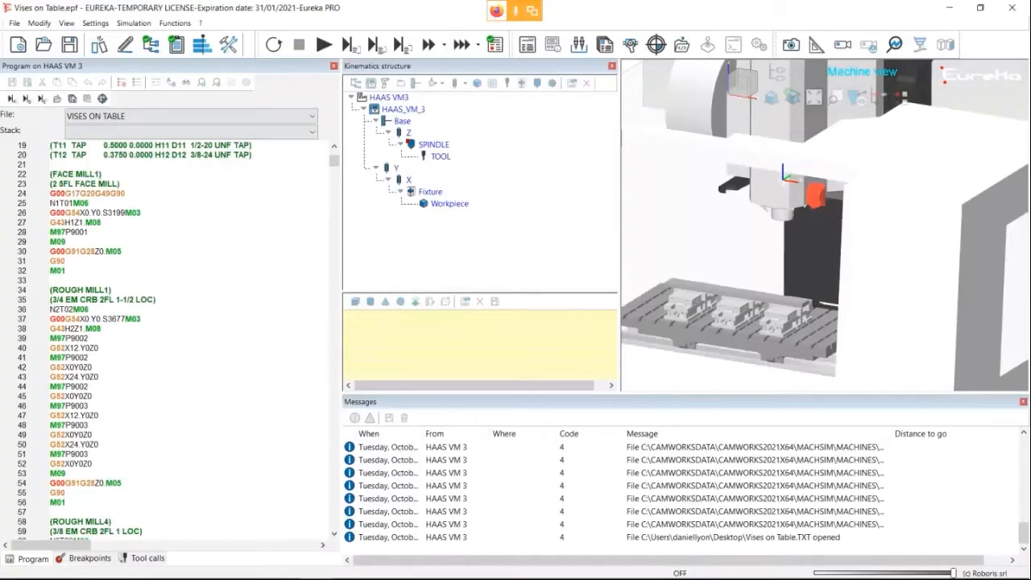
scroll(169, 338, down, 11)
drag(335, 166, 334, 227)
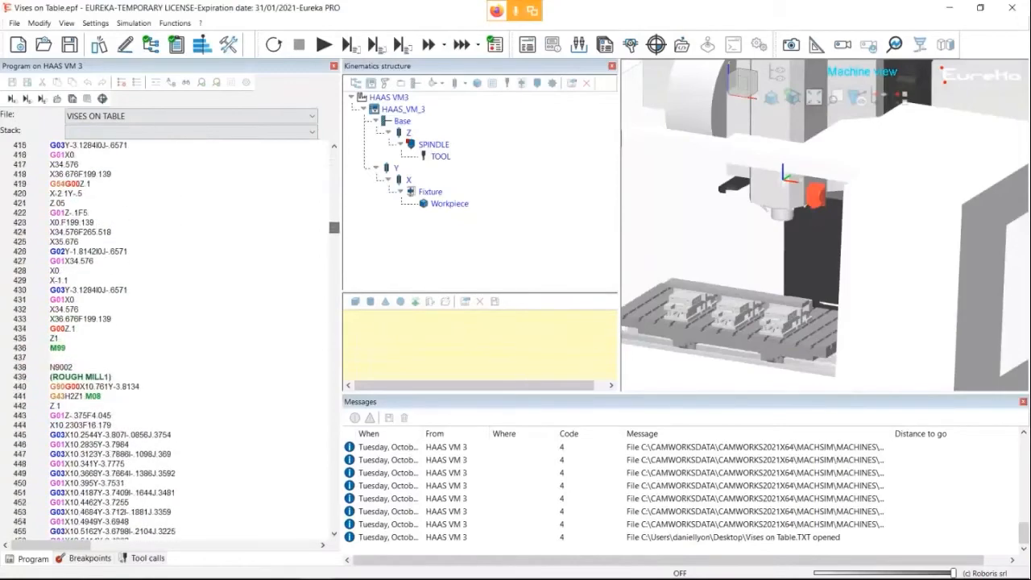
drag(74, 367, 50, 367)
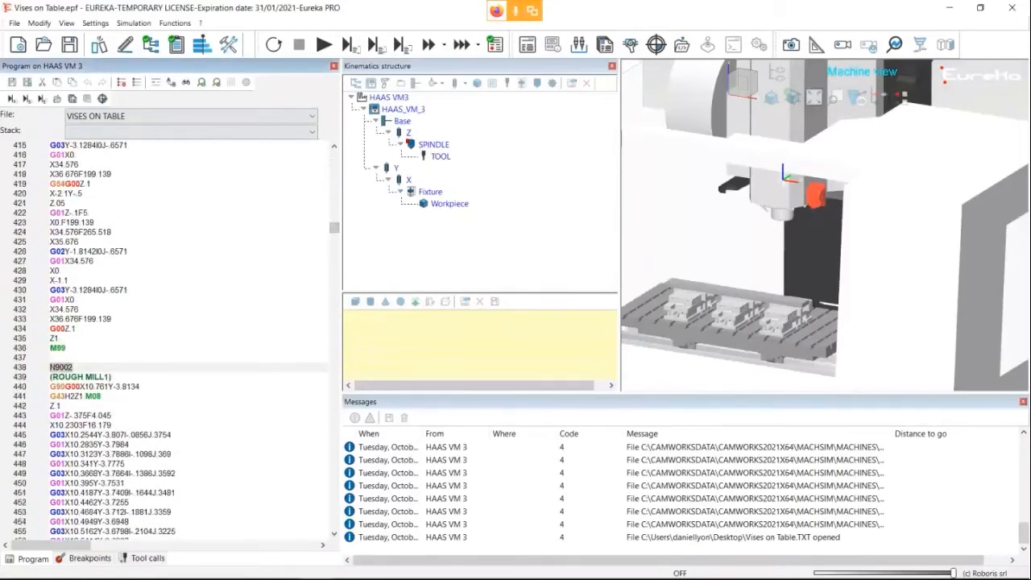
scroll(50, 367, up, 13)
drag(334, 222, 334, 155)
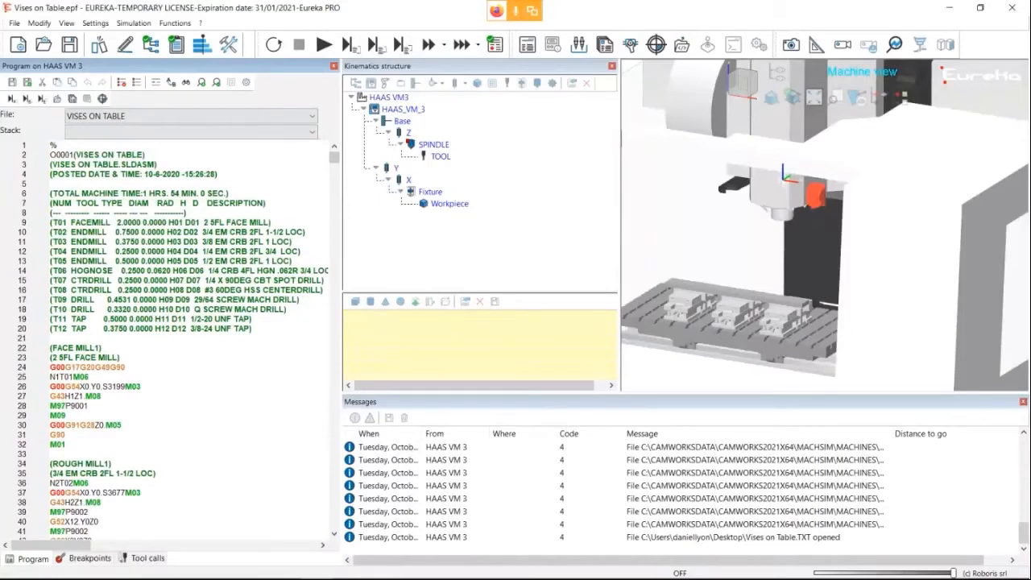
Replace all occurrences of the line pair G52X0Y0Z0 and G52X24.Y0Z0 in the posted program with G56
scroll(172, 342, down, 2)
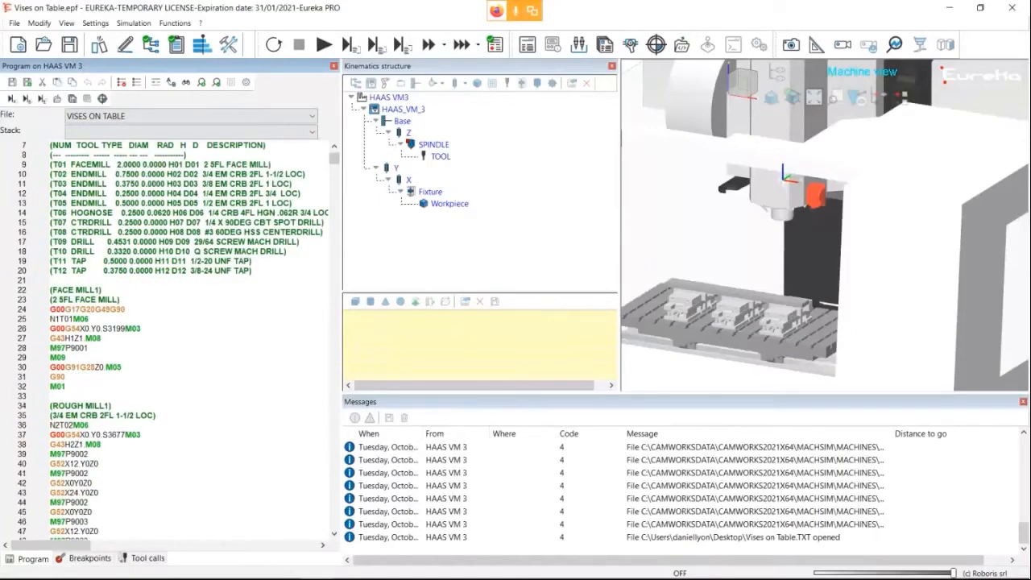
drag(98, 492, 49, 482)
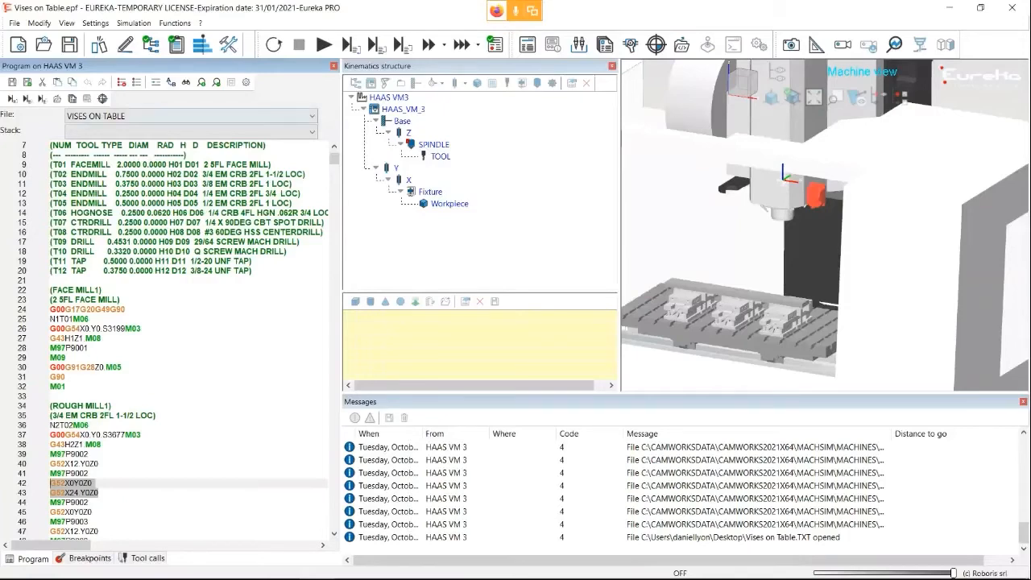
key(ctrl+h)
click(159, 170)
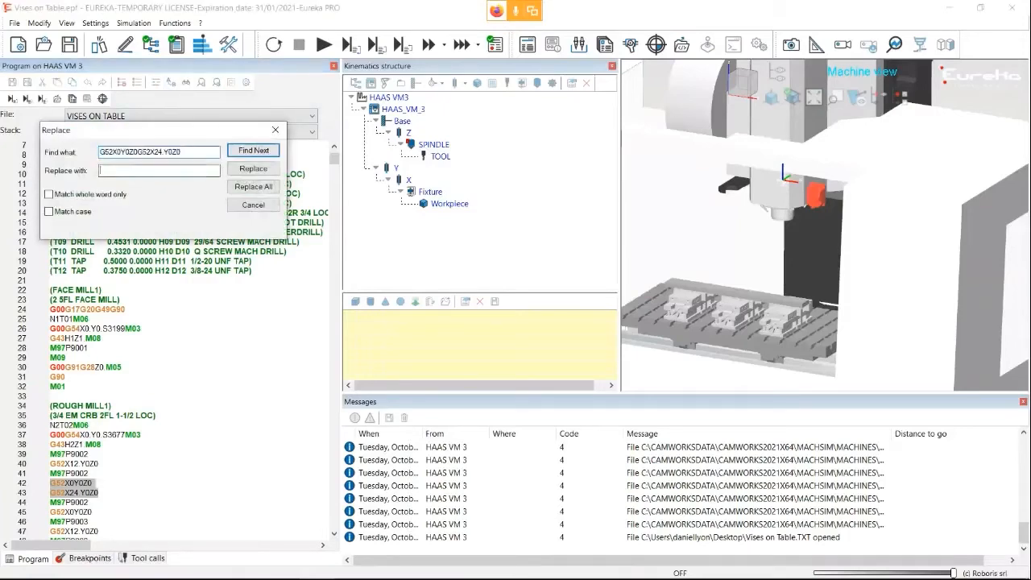
text(G56)
click(253, 186)
click(199, 217)
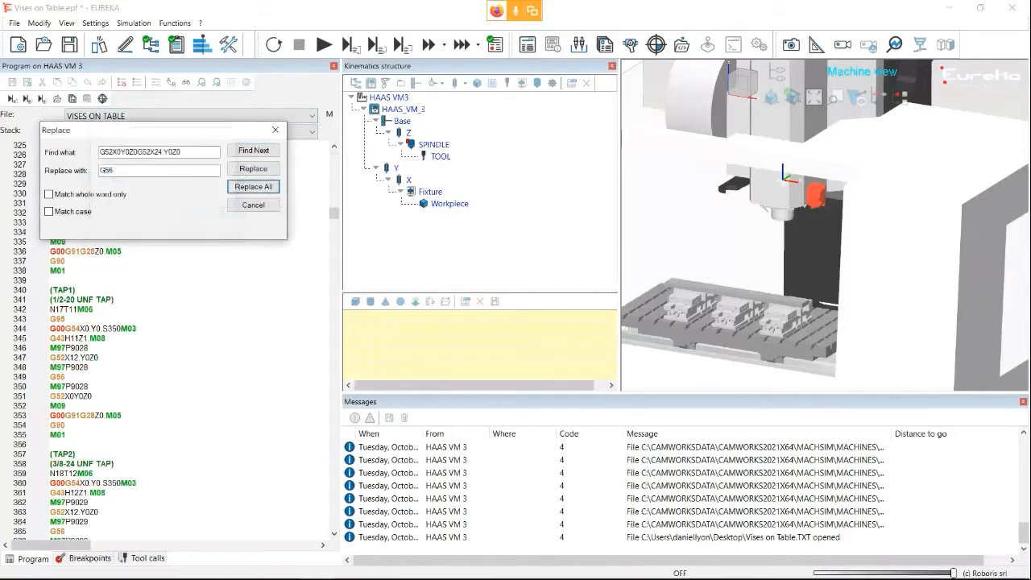
click(275, 129)
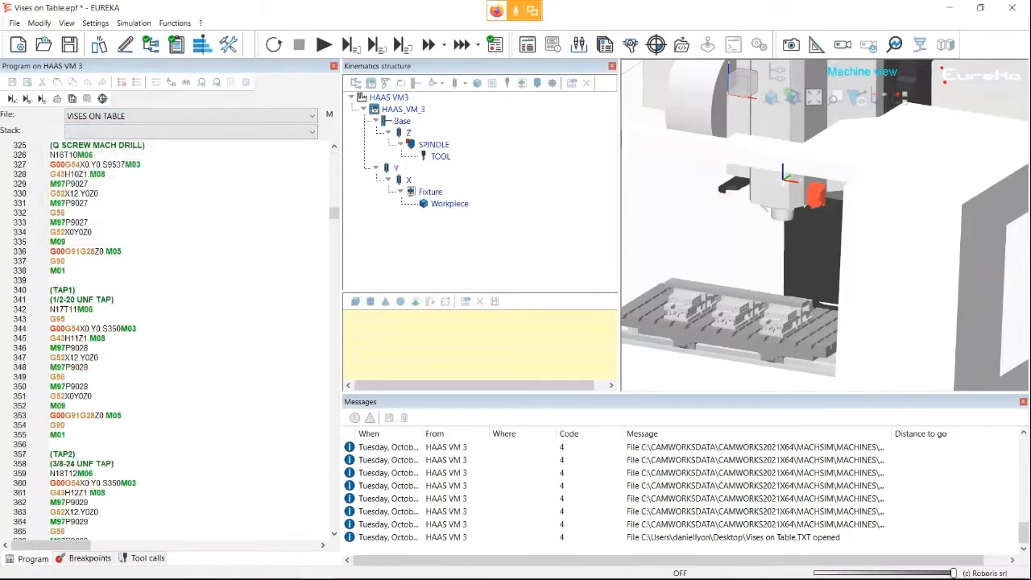
Replace all occurrences of G52X12.Y0Z0 in the posted program with G55
scroll(169, 338, up, 20)
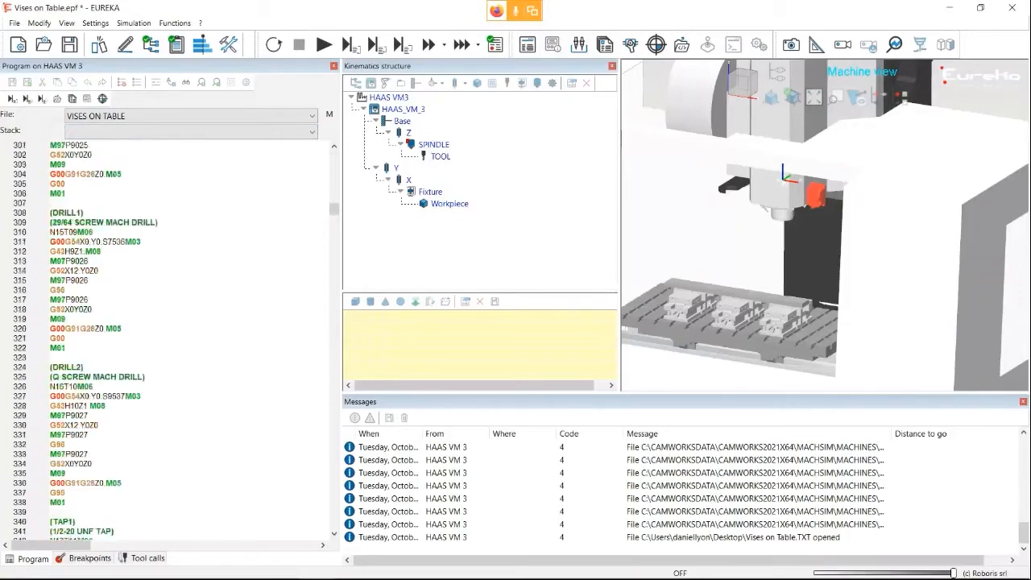
scroll(169, 338, up, 20)
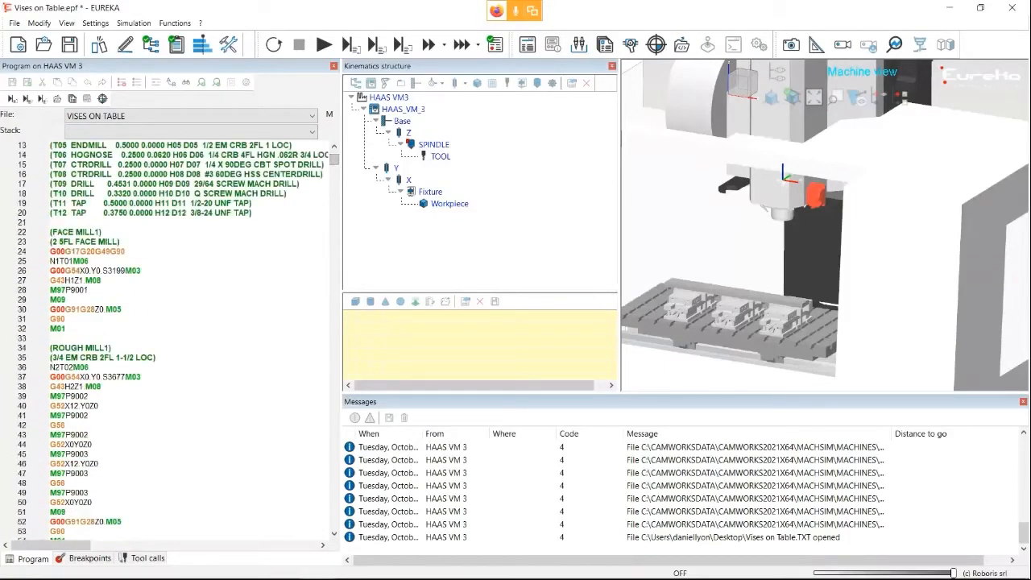
drag(99, 464, 50, 464)
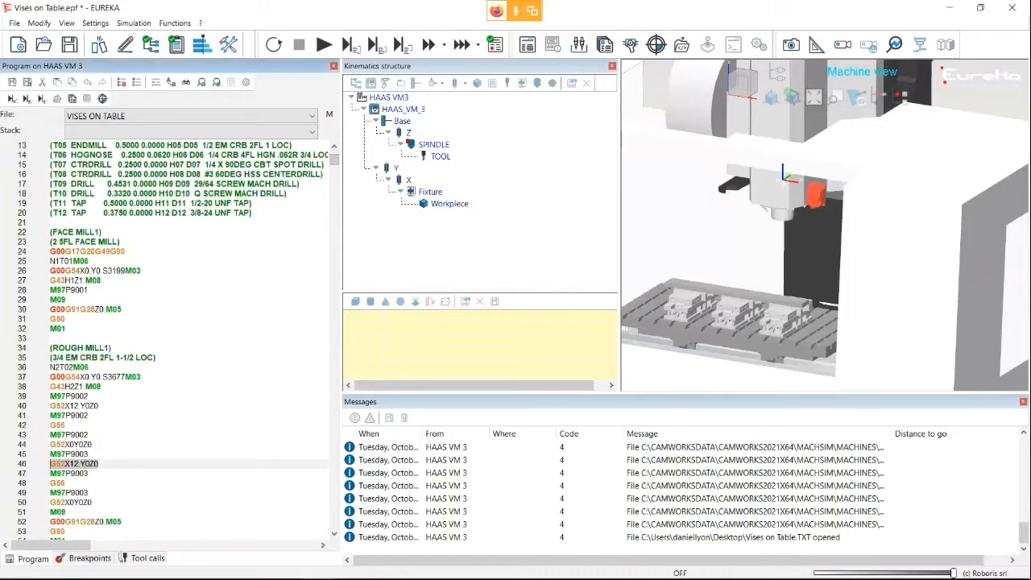
click(171, 82)
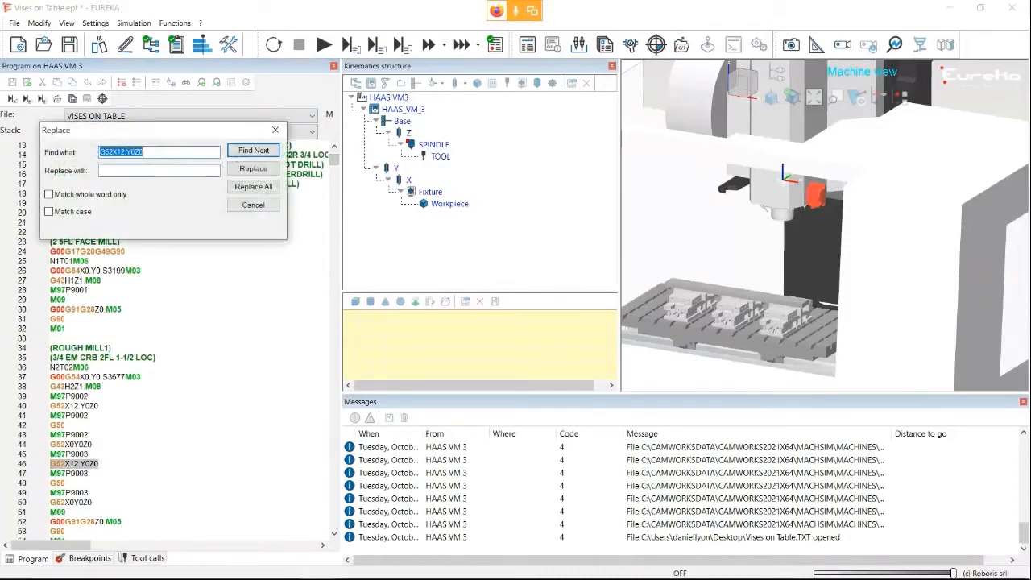
click(145, 171)
text(G55)
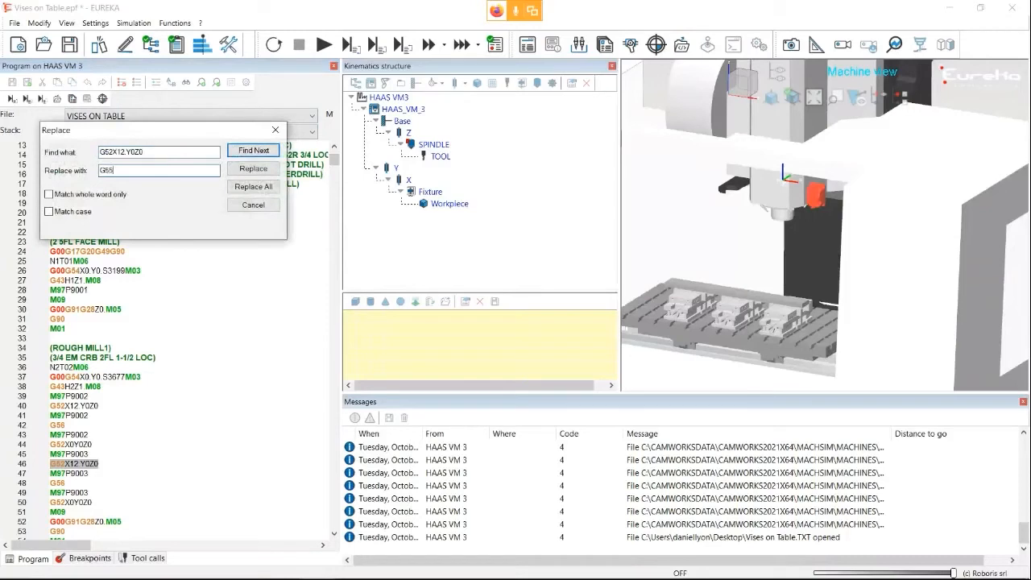
click(253, 186)
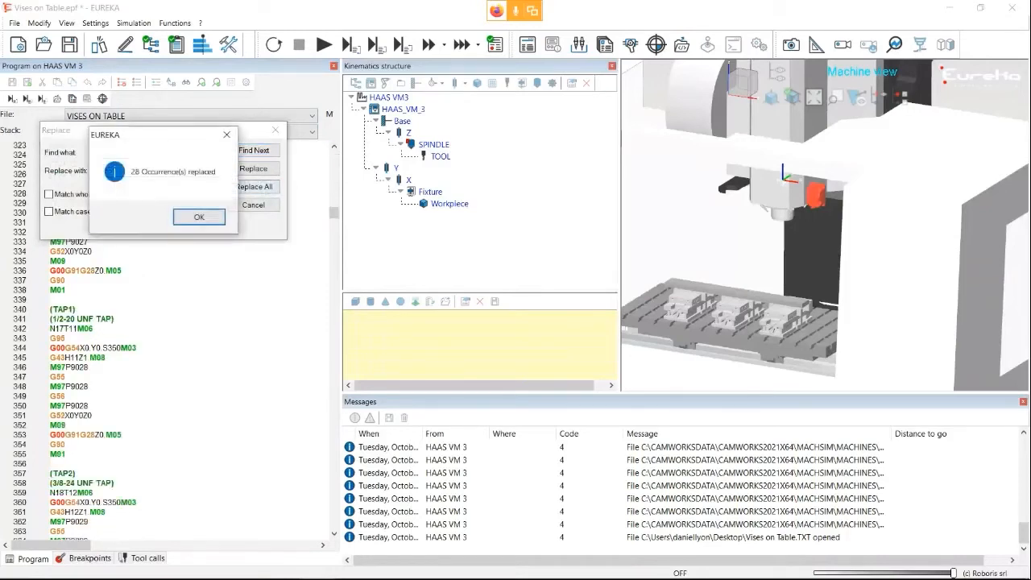
key(Return)
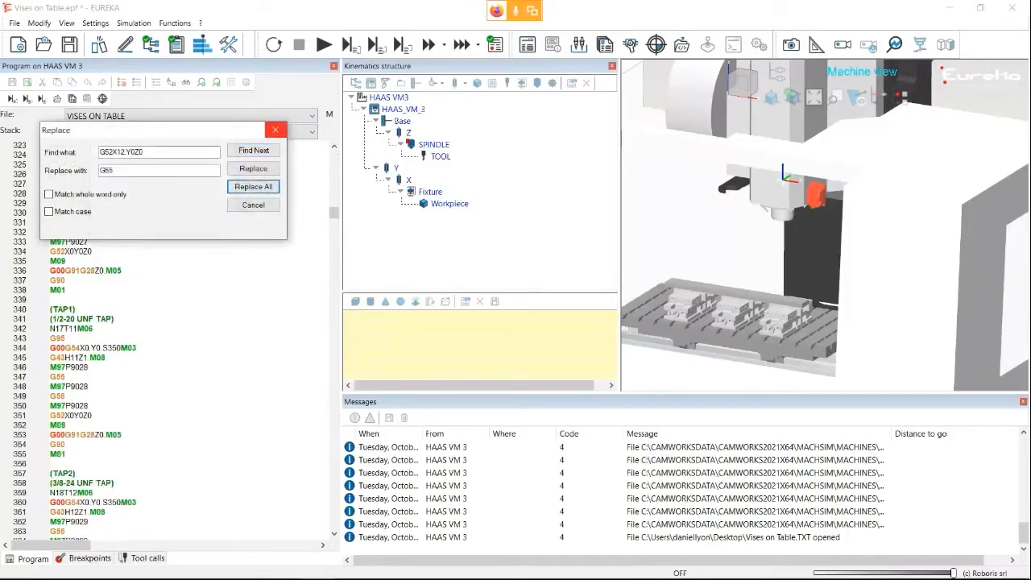
click(274, 130)
Replace all occurrences of G52X0Y0Z0 in the posted program with G54
click(91, 415)
drag(92, 415, 50, 416)
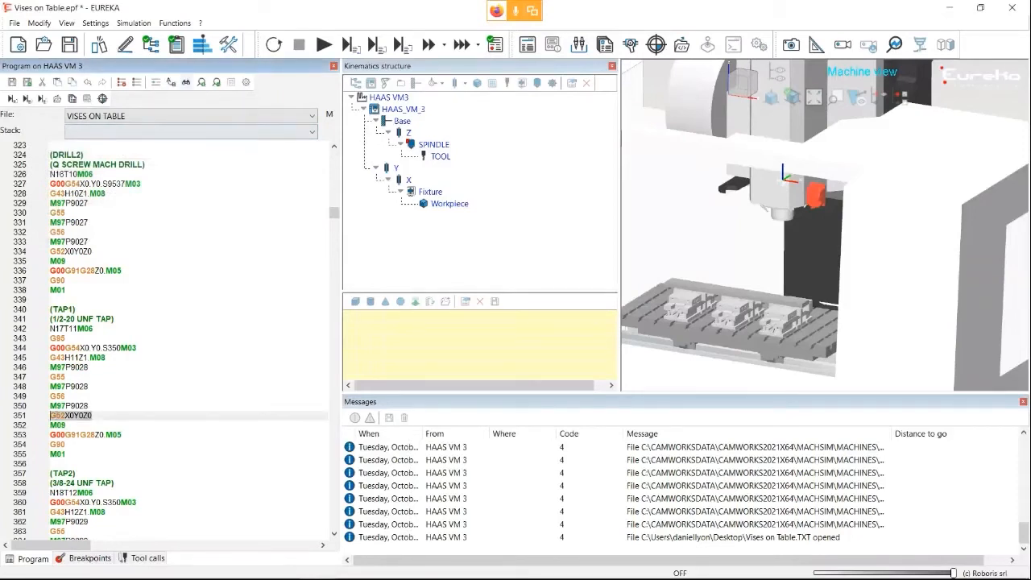
click(172, 83)
click(145, 170)
text(G54)
click(253, 186)
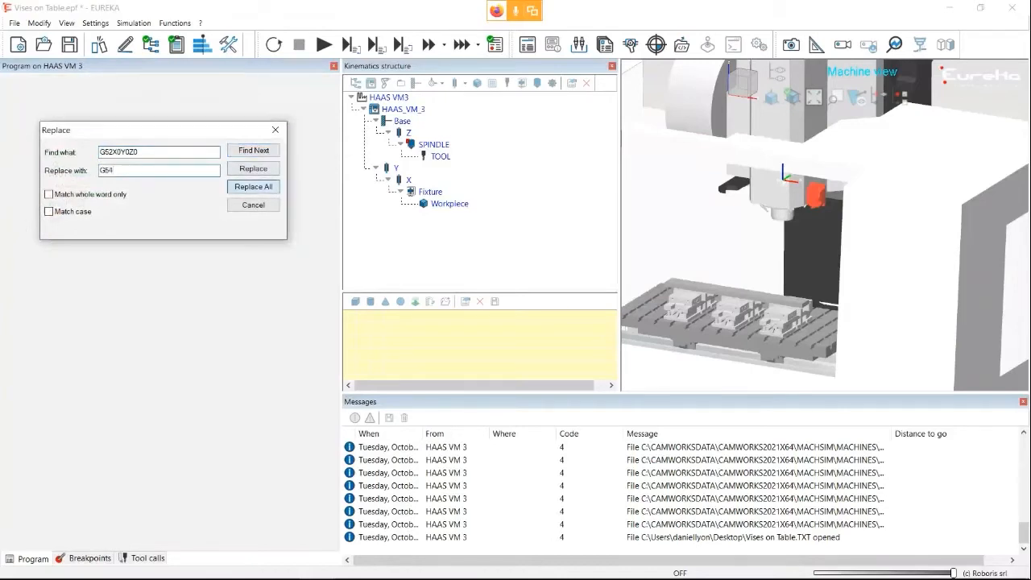
click(198, 215)
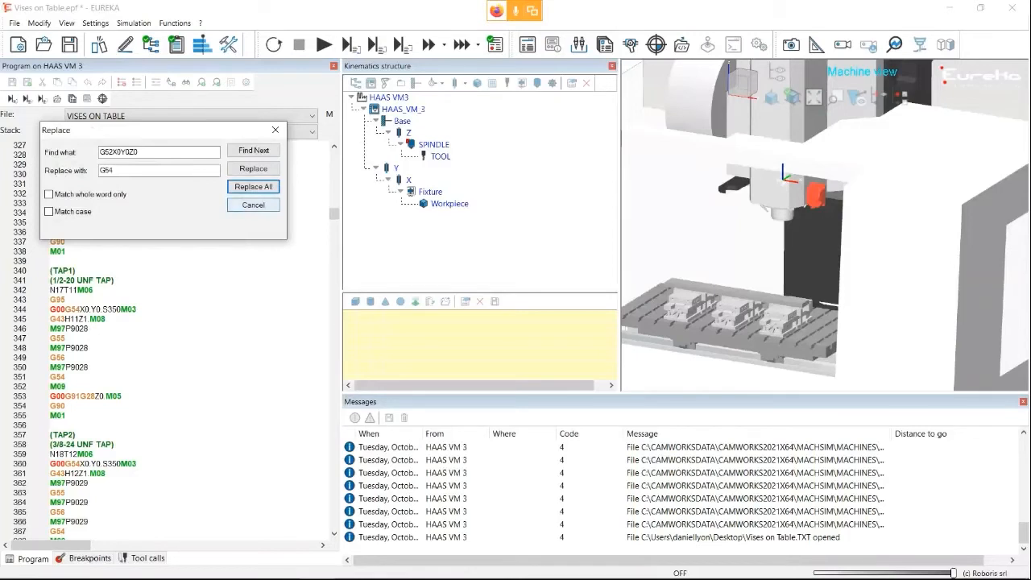
click(254, 205)
Insert two blank lines between the tool list and the Face Mill1 operation of the program
scroll(169, 338, up, 7)
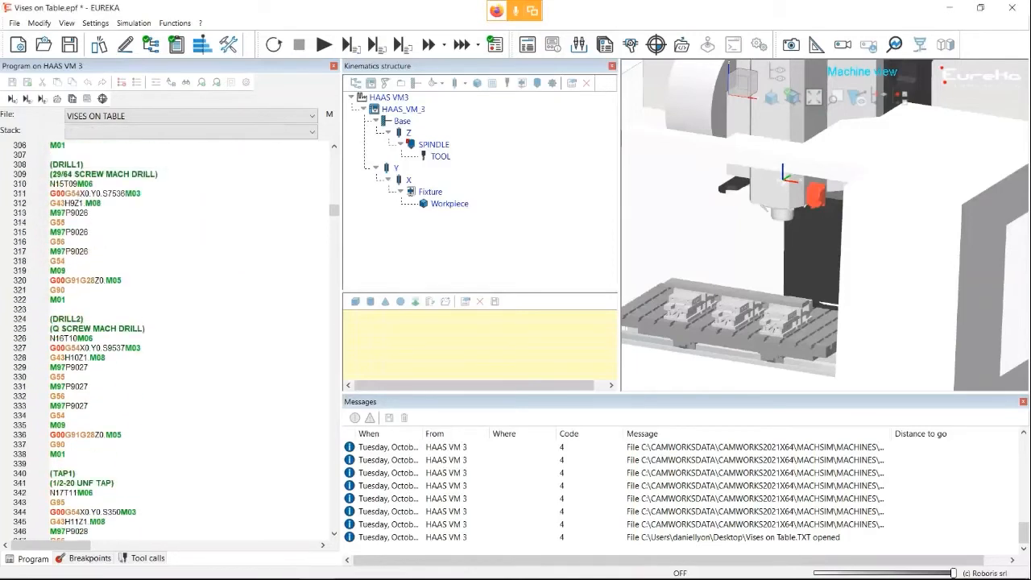
scroll(169, 338, up, 20)
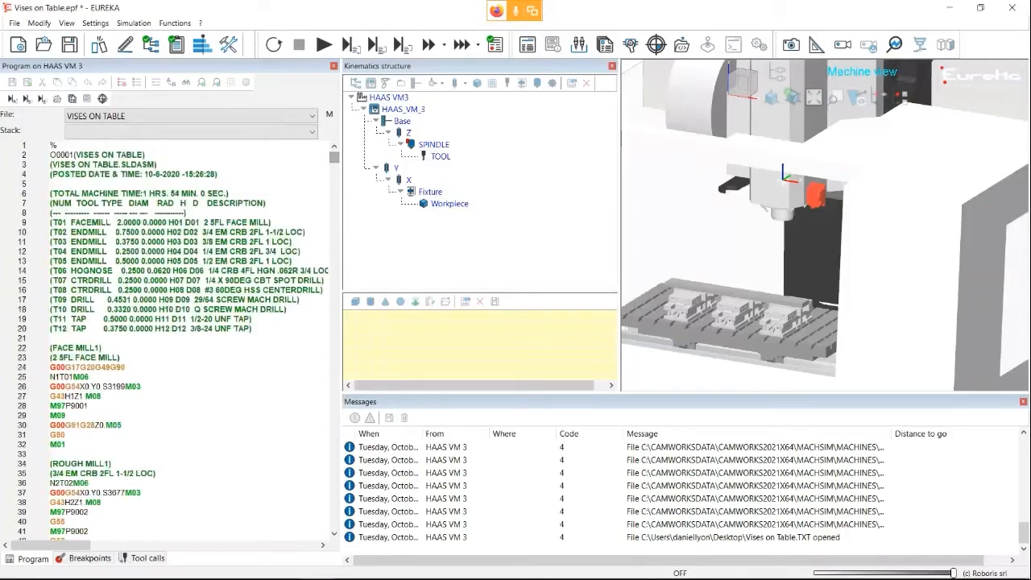
scroll(169, 339, down, 2)
scroll(172, 338, up, 1)
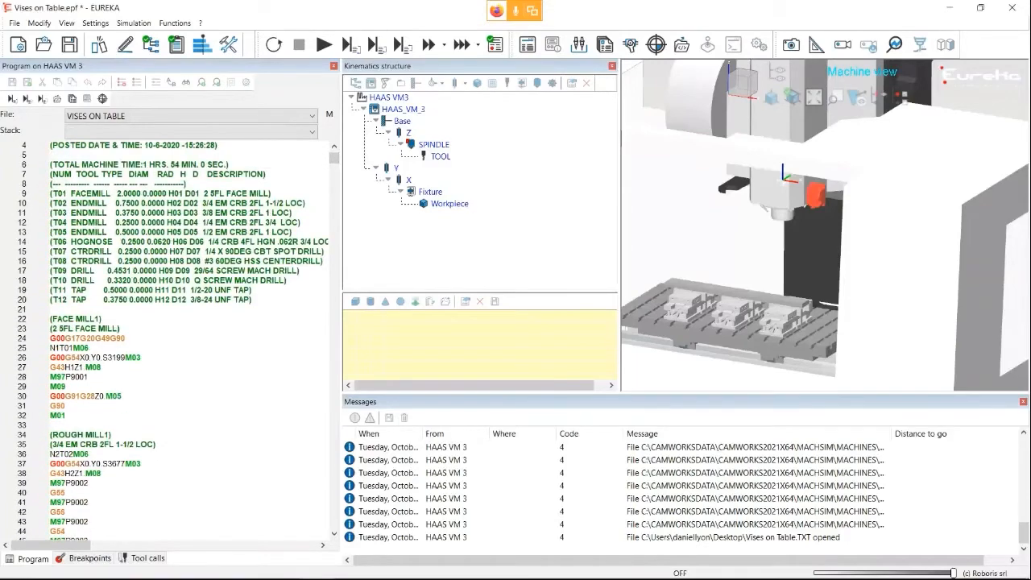
click(252, 299)
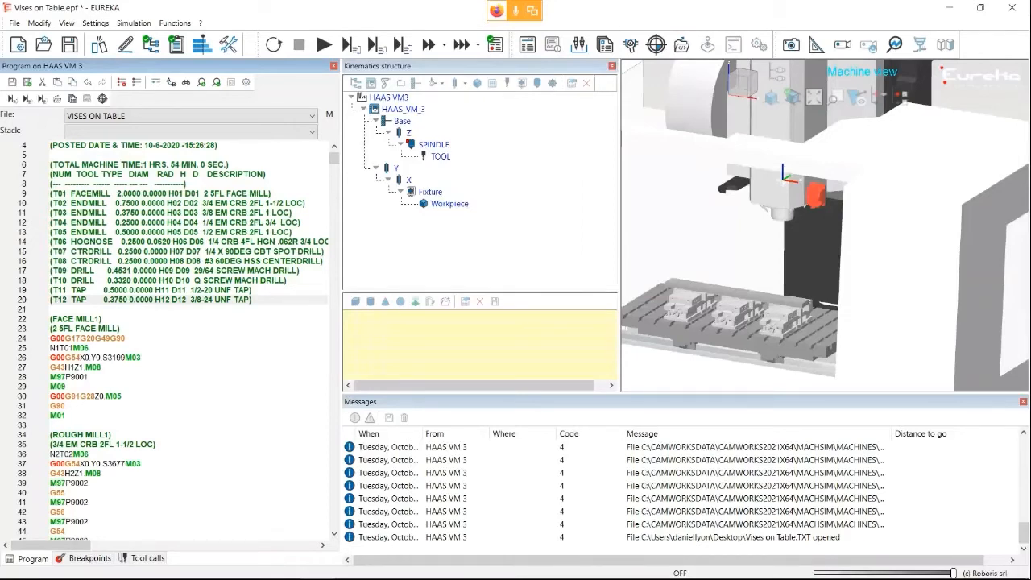
key(Return)
key(Return)
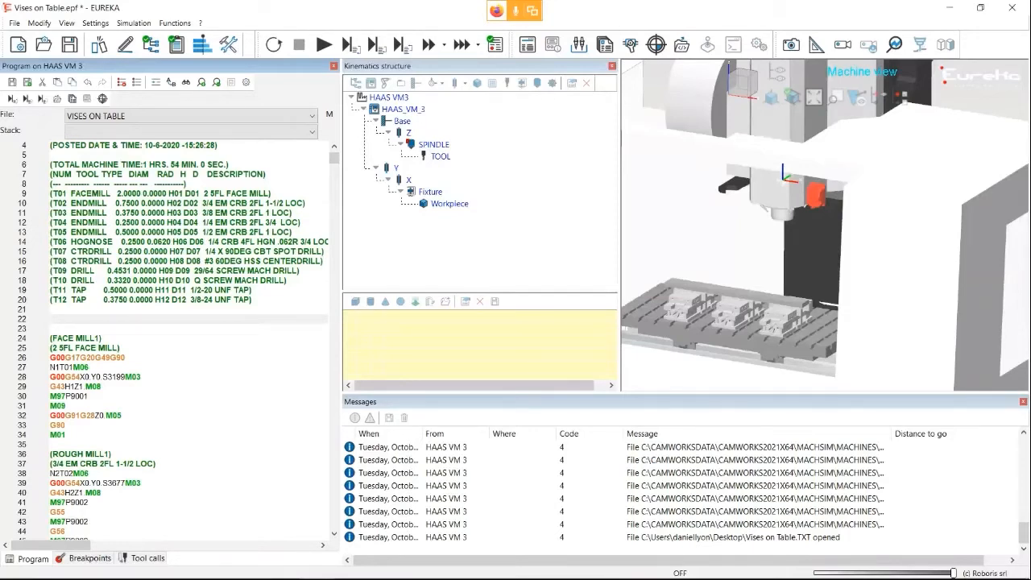
Run the machine simulation without updating the modified program files, and reset it to the program start
click(96, 23)
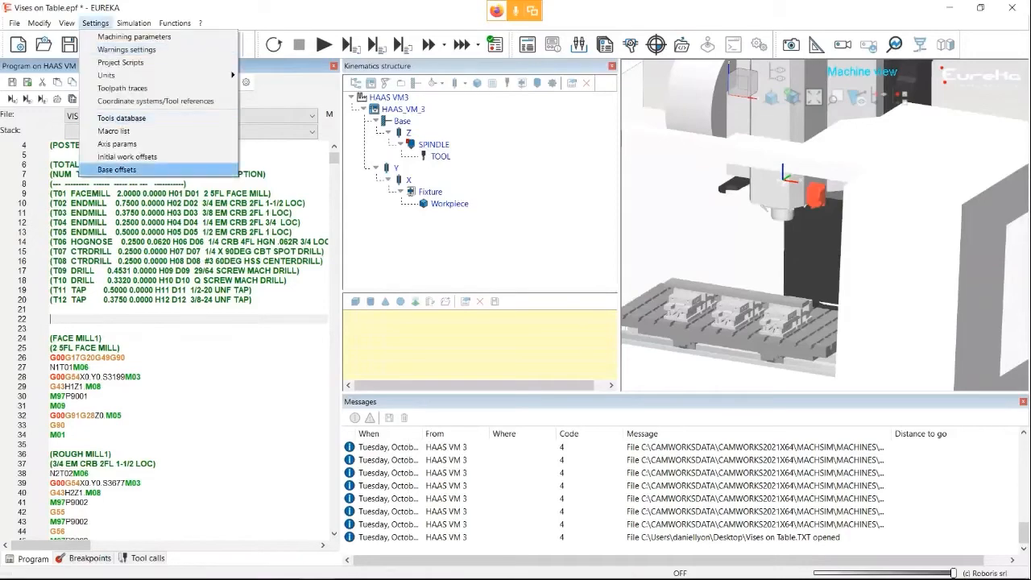
click(128, 157)
click(324, 44)
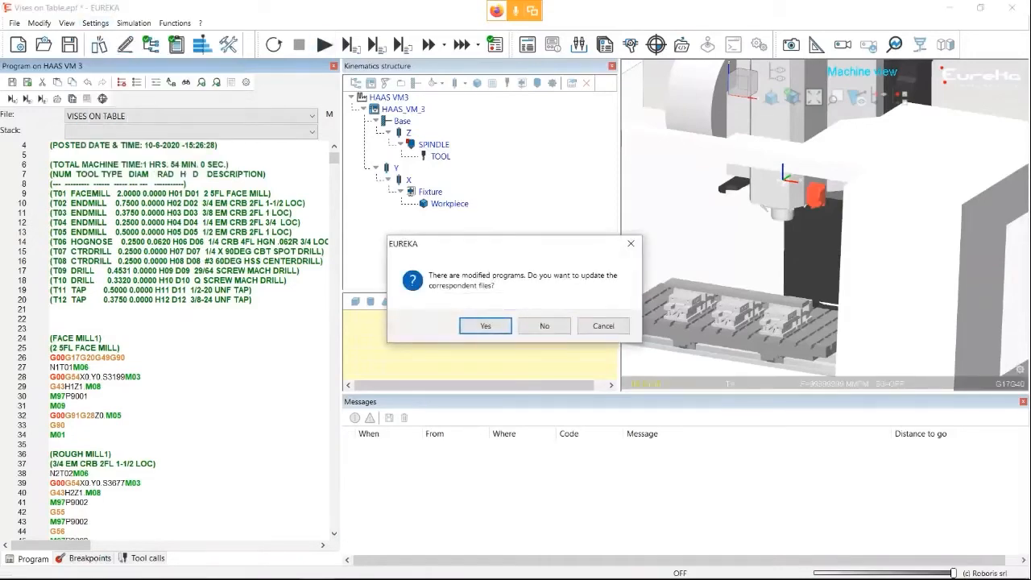
click(544, 326)
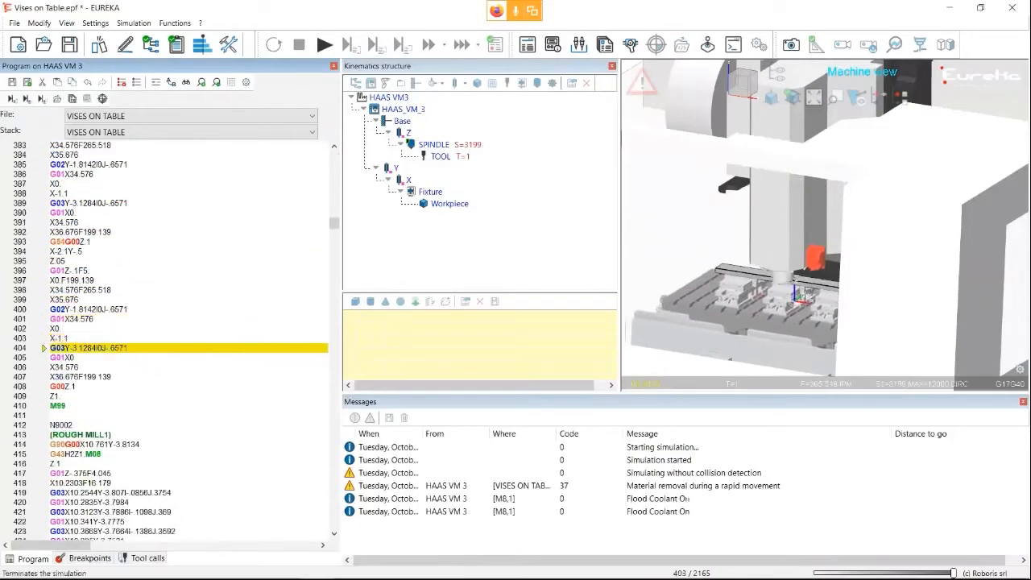
click(274, 44)
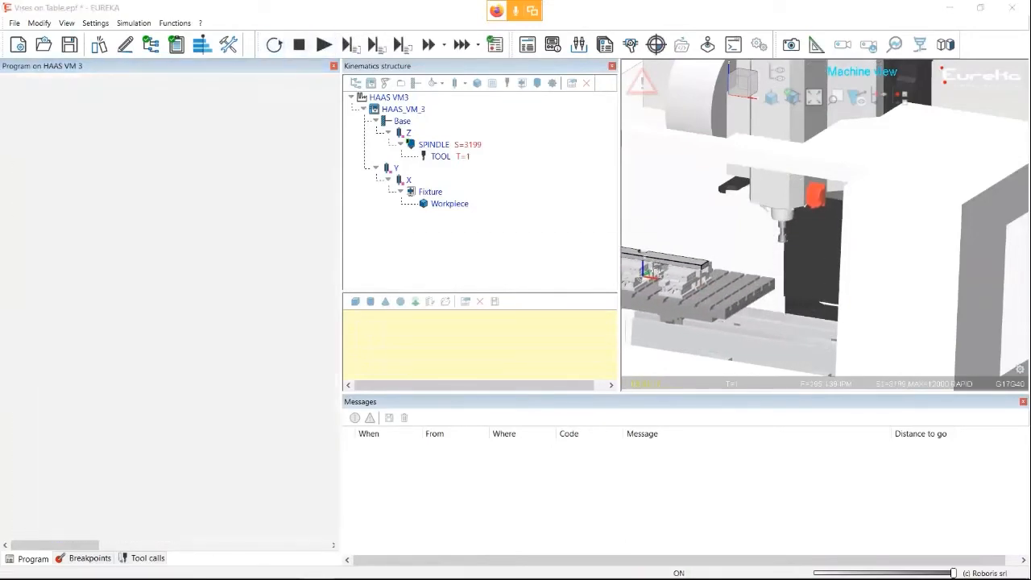
key(Return)
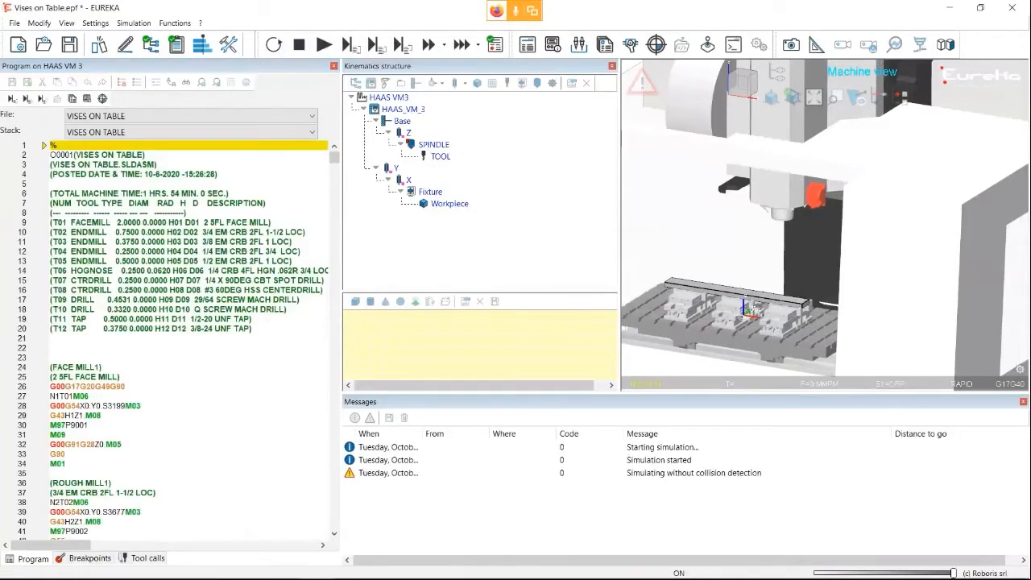
Set the G54 initial work offset by picking the upper corner vertex at the end of the stock bar
click(95, 22)
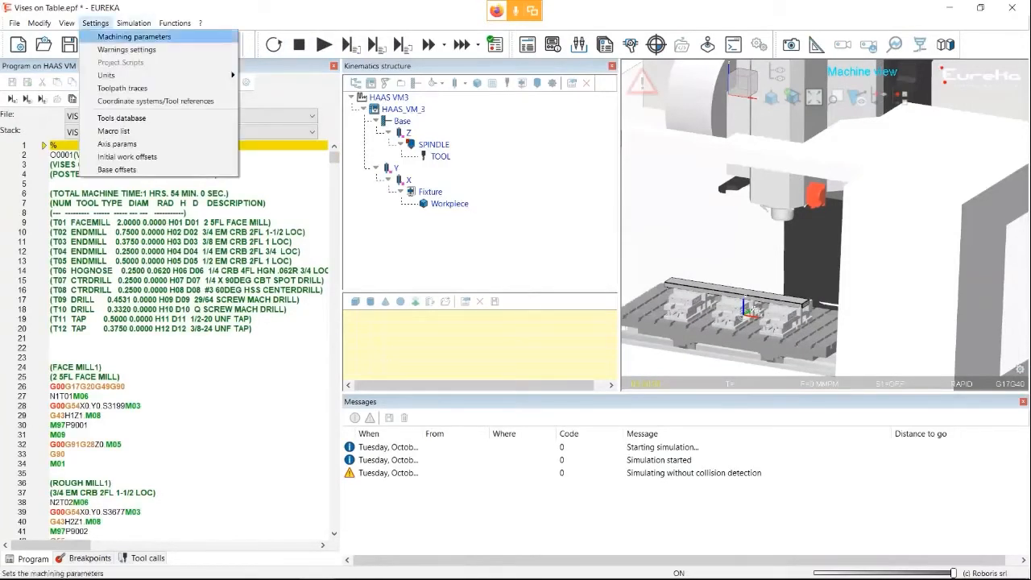
click(127, 156)
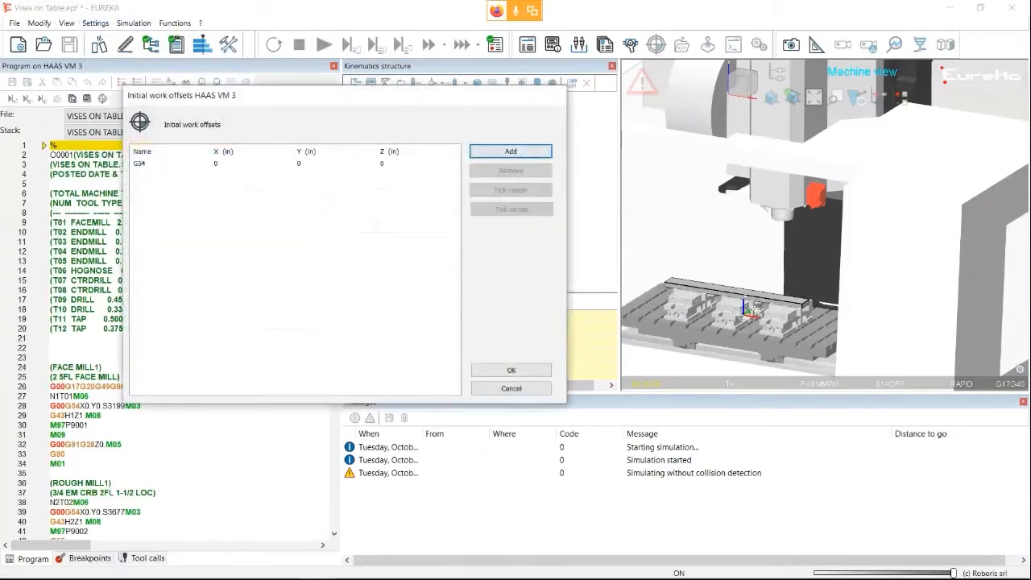
right_click(253, 163)
click(283, 195)
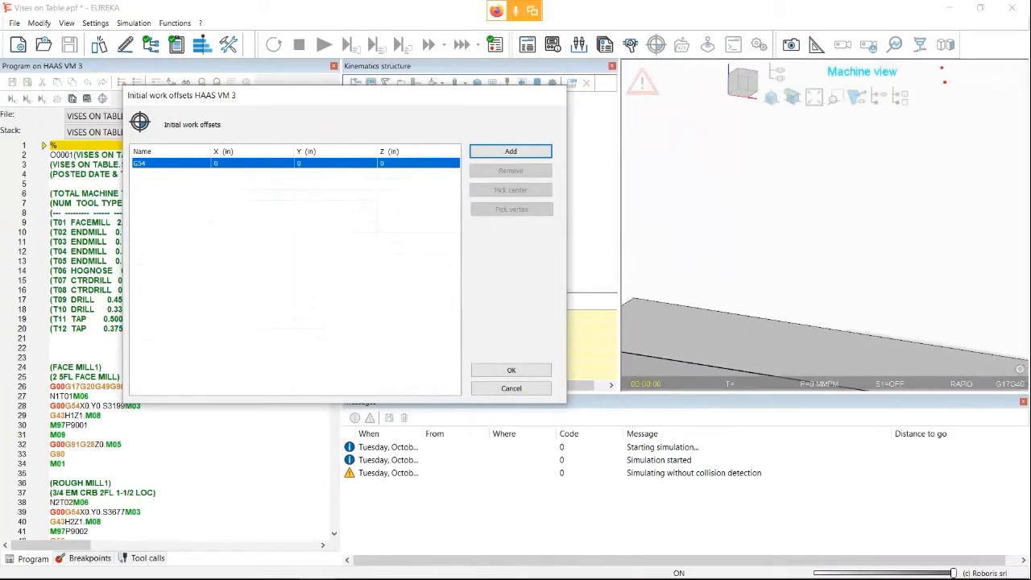
click(634, 299)
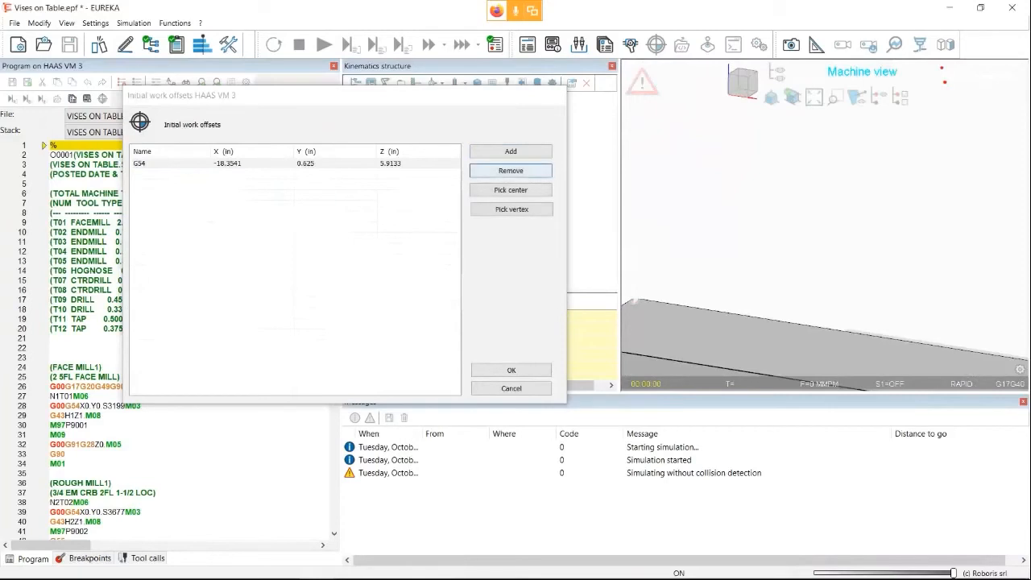
click(511, 370)
Restart the simulation with the new G54 offset, run it into Rough Mill1, and reset it to the program start
click(273, 44)
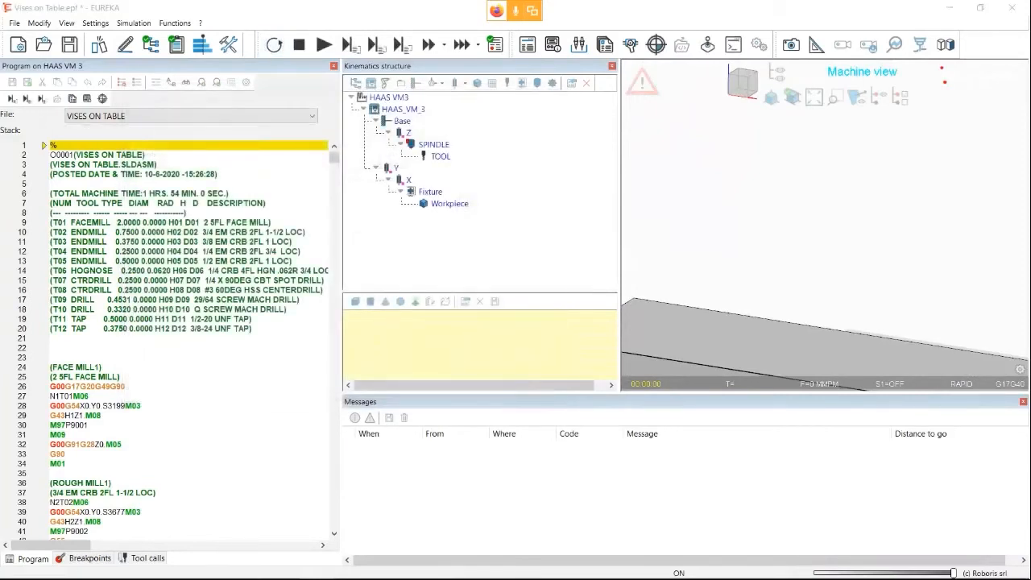
click(505, 325)
click(324, 44)
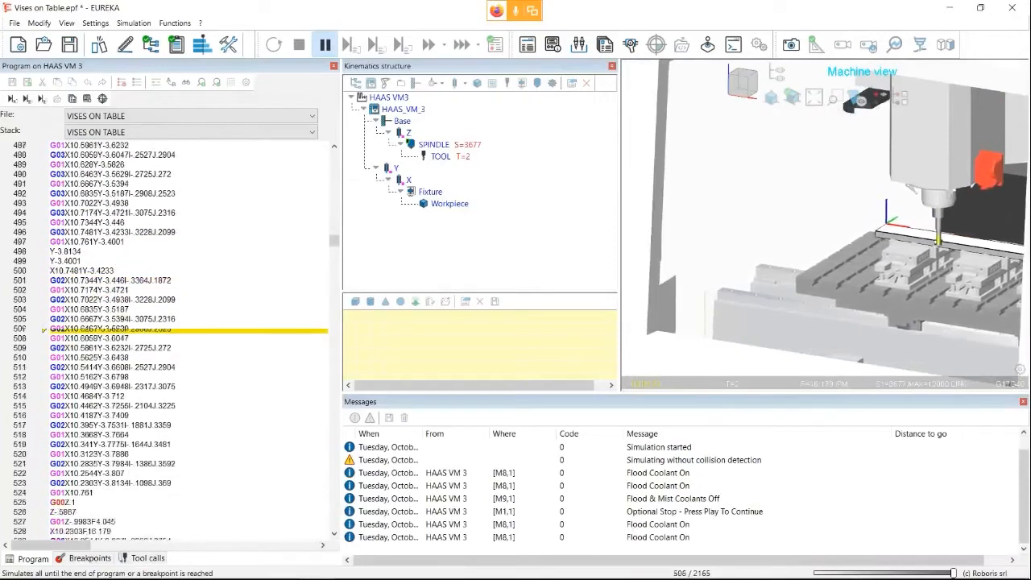
click(324, 45)
click(274, 44)
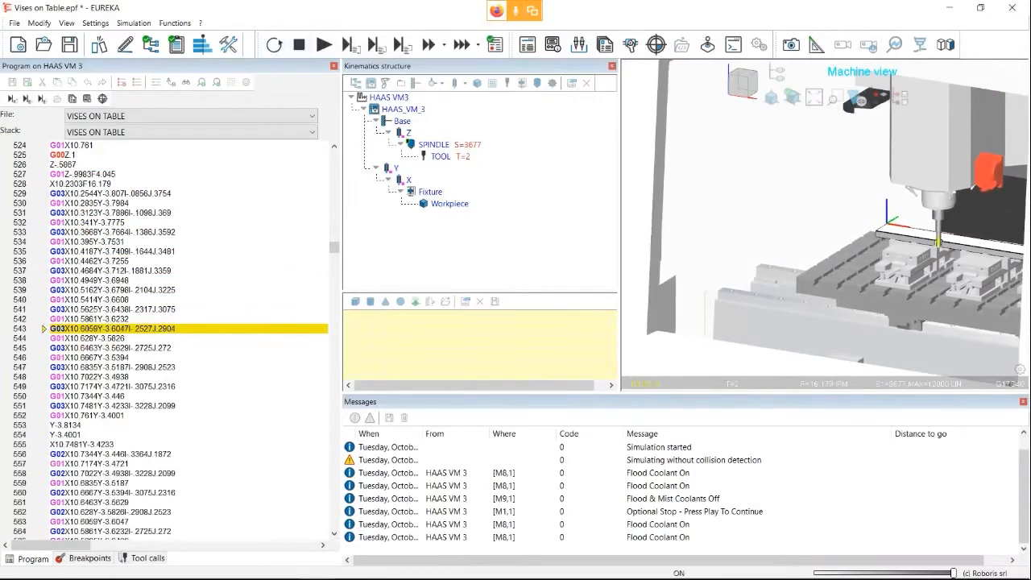
click(505, 325)
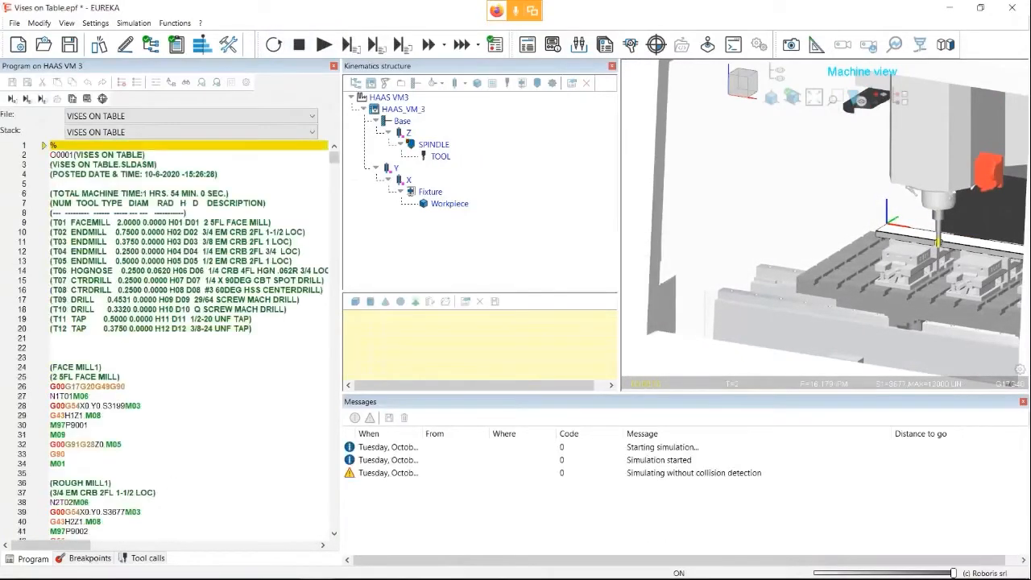
Open the O8001 slot machining macro and copy its sample G65 P8001 call without the parentheses
click(52, 348)
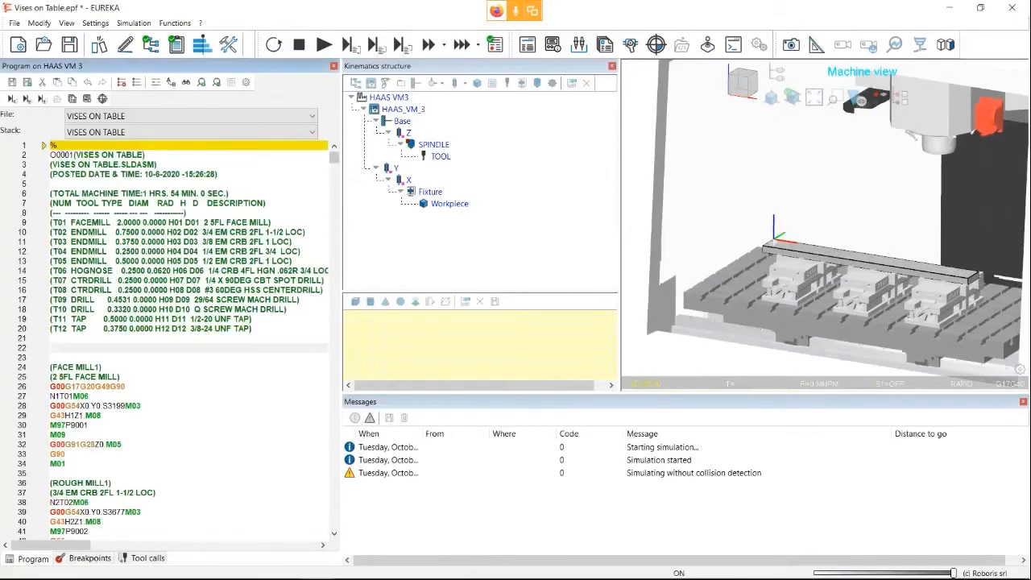
click(242, 116)
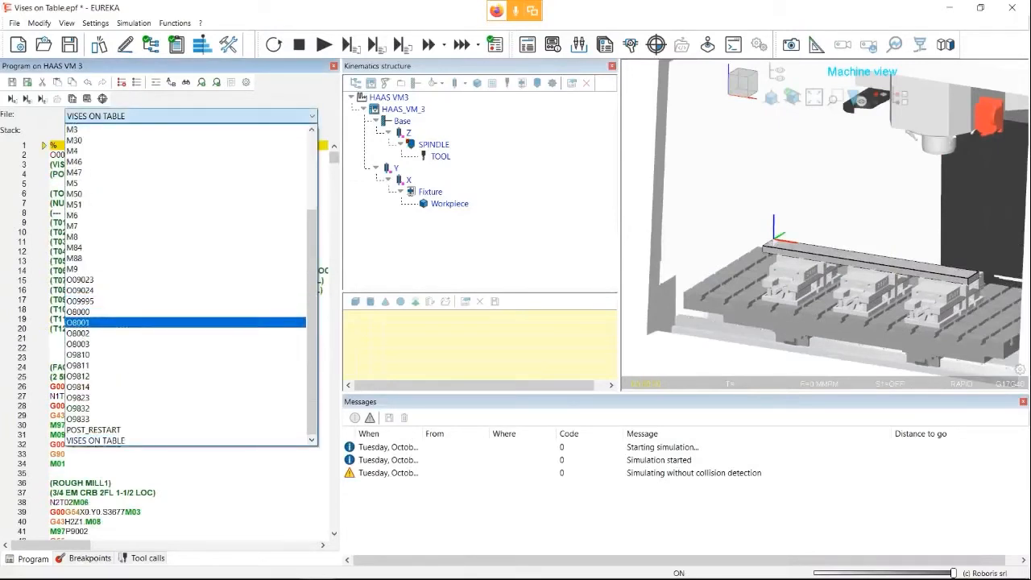
click(96, 323)
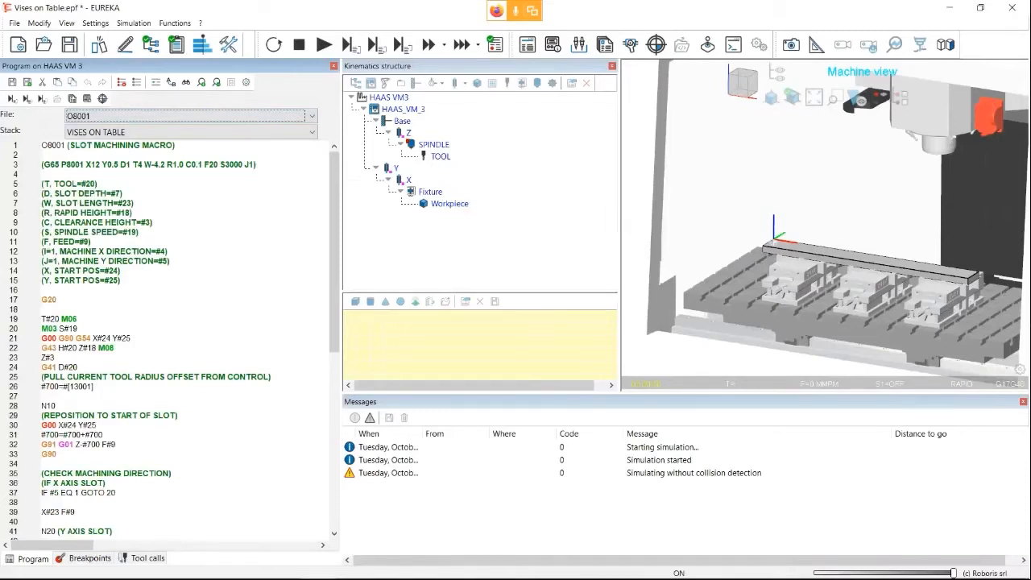
drag(85, 164, 256, 165)
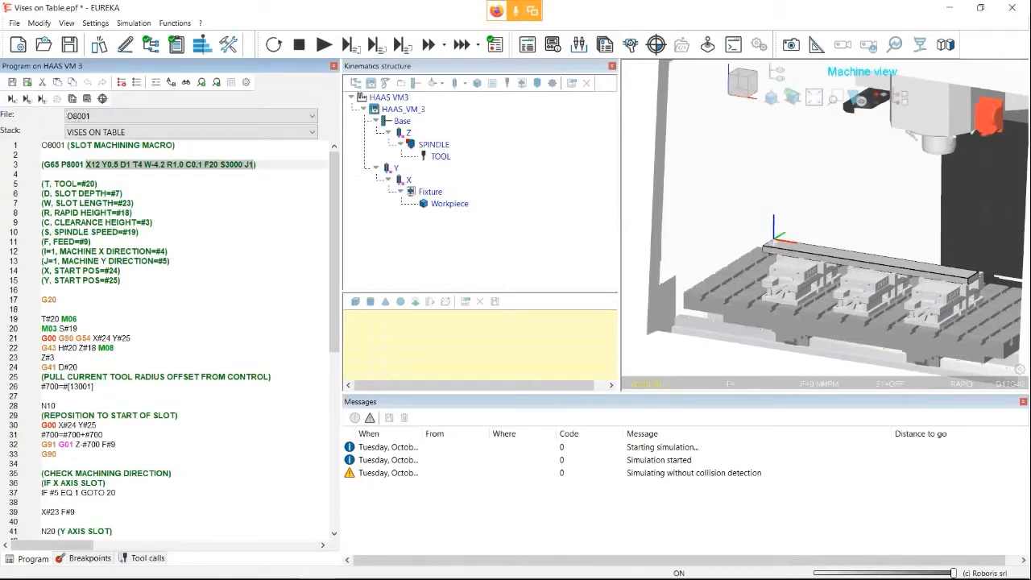
click(251, 165)
drag(254, 164, 42, 165)
key(ctrl+c)
Return to the Vises on Table program and insert G65 P8001 X12 Y0.5 D1 T4 W-4.2 R1.0 C0.1 F20 S3000 J1 on line 22
click(312, 116)
click(190, 439)
click(51, 348)
key(ctrl+v)
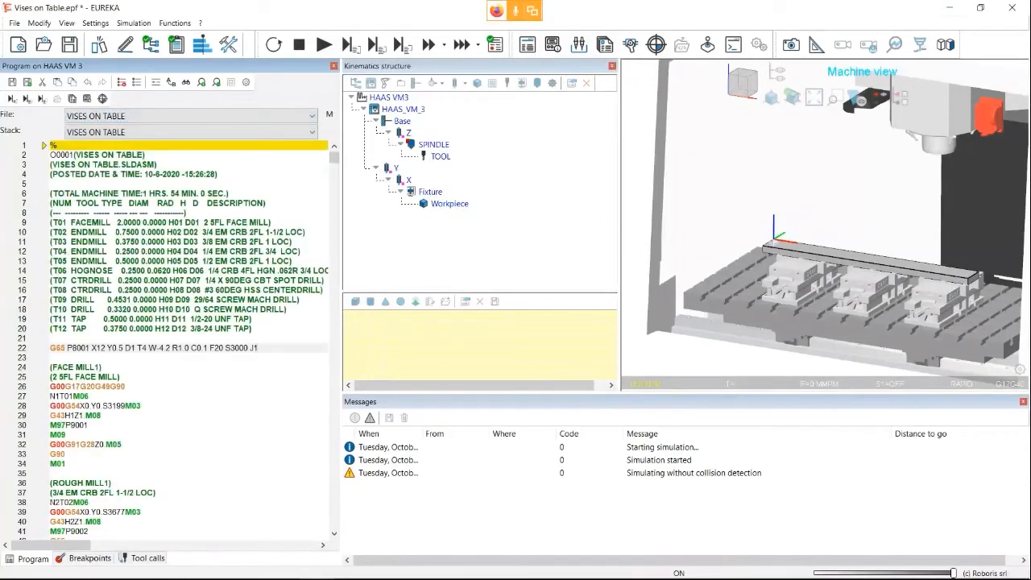
Add a second copy of the G65 P8001 slot macro call on line 23 with its start position set to X24
key(Return)
key(ctrl+v)
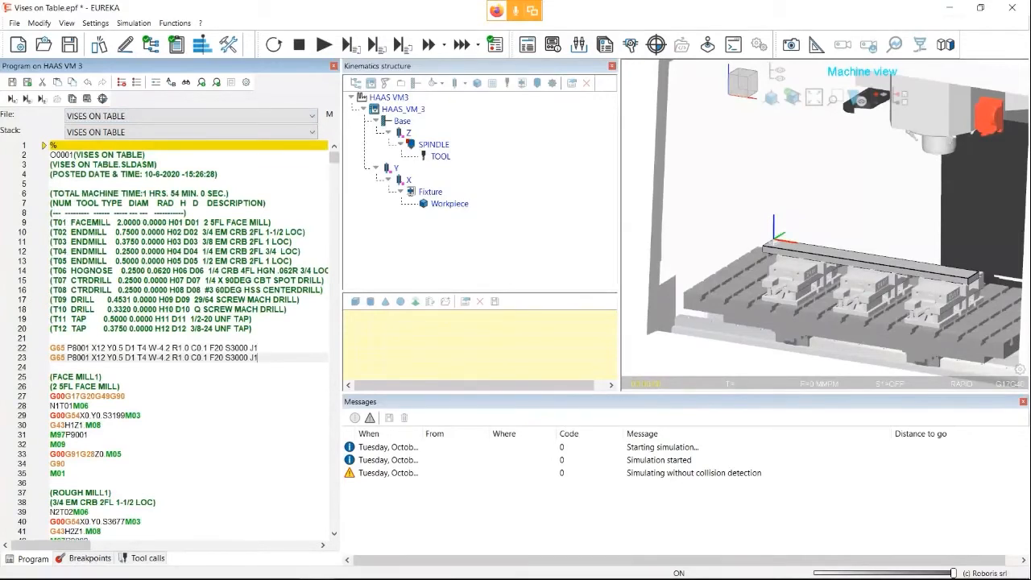
key(BackSpace)
key(BackSpace)
text(24)
Set a breakpoint on line 24, restart the simulation while updating the modified programs and restoring the stock, and run to the breakpoint
click(33, 368)
click(274, 45)
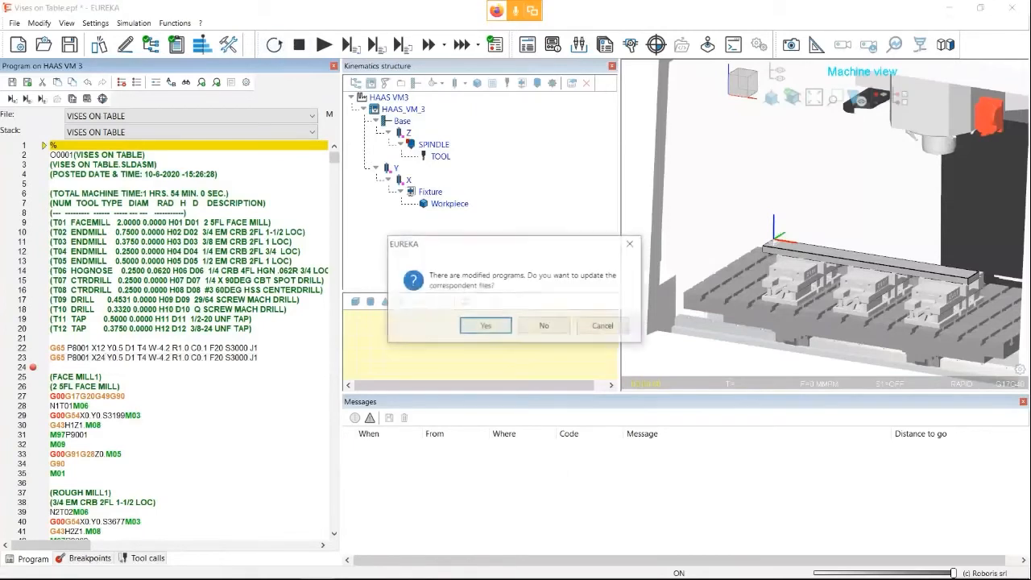
key(Return)
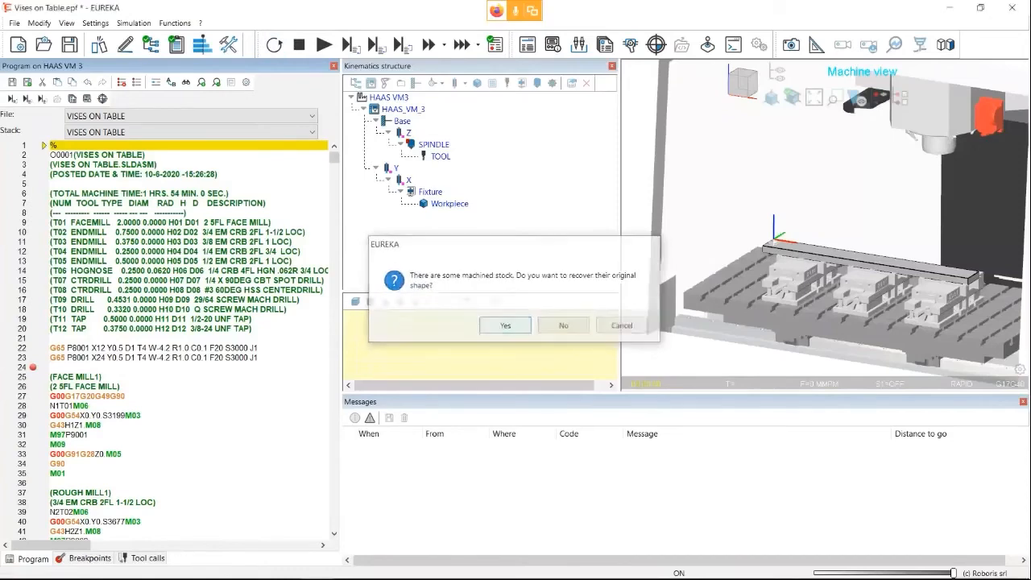
key(Return)
click(324, 44)
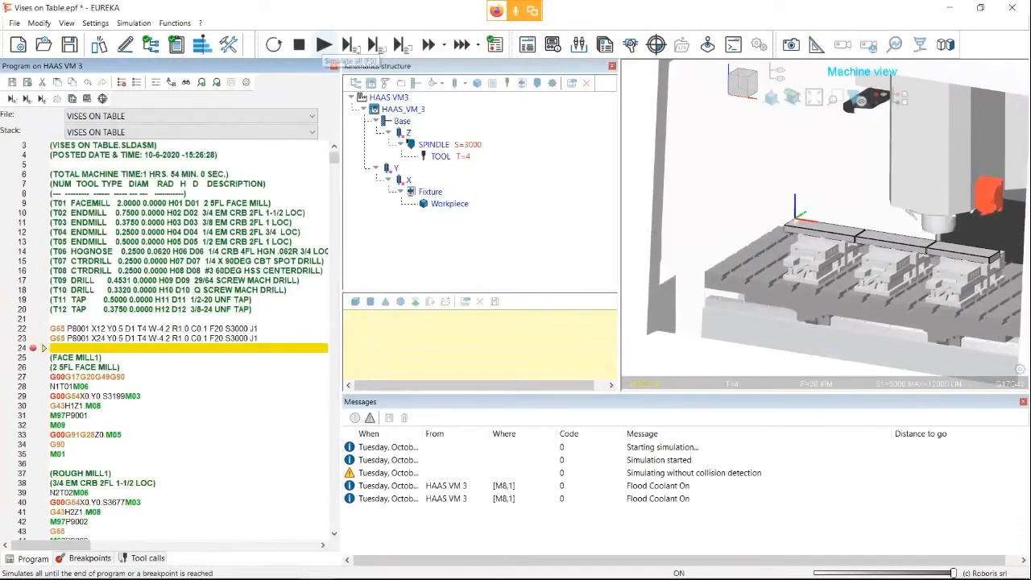
Add G55 and G56 to the initial work offsets and pick the second stock's back corner vertex as the G55 origin
click(95, 22)
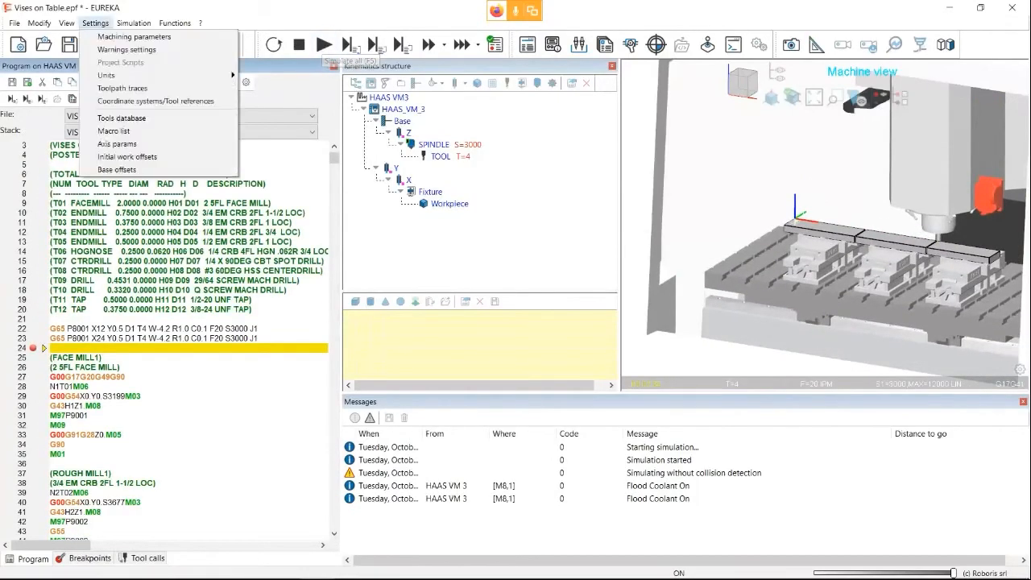
click(128, 157)
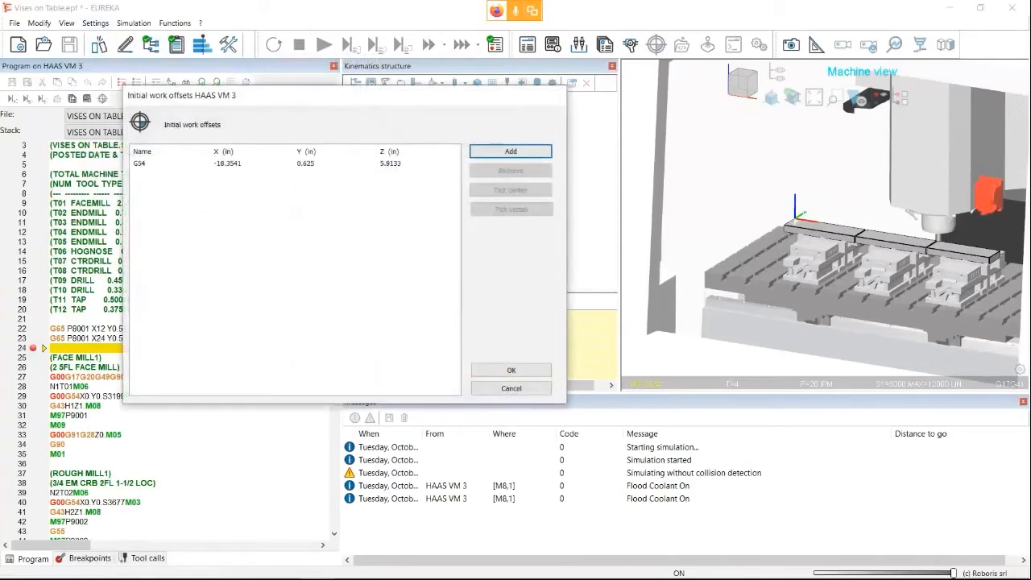
click(511, 151)
click(511, 151)
right_click(246, 175)
click(282, 209)
scroll(907, 273, up, 3)
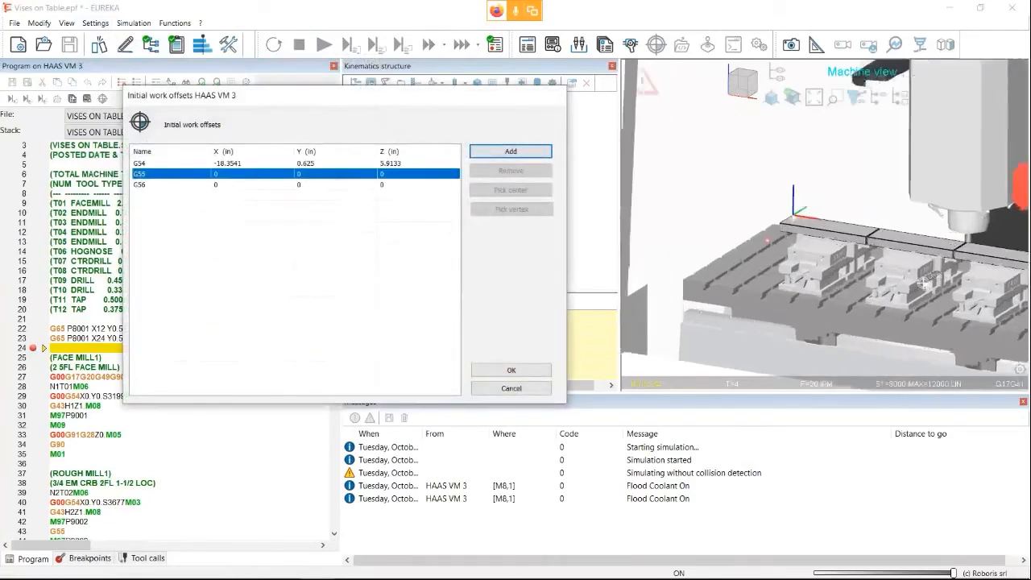
scroll(981, 323, up, 5)
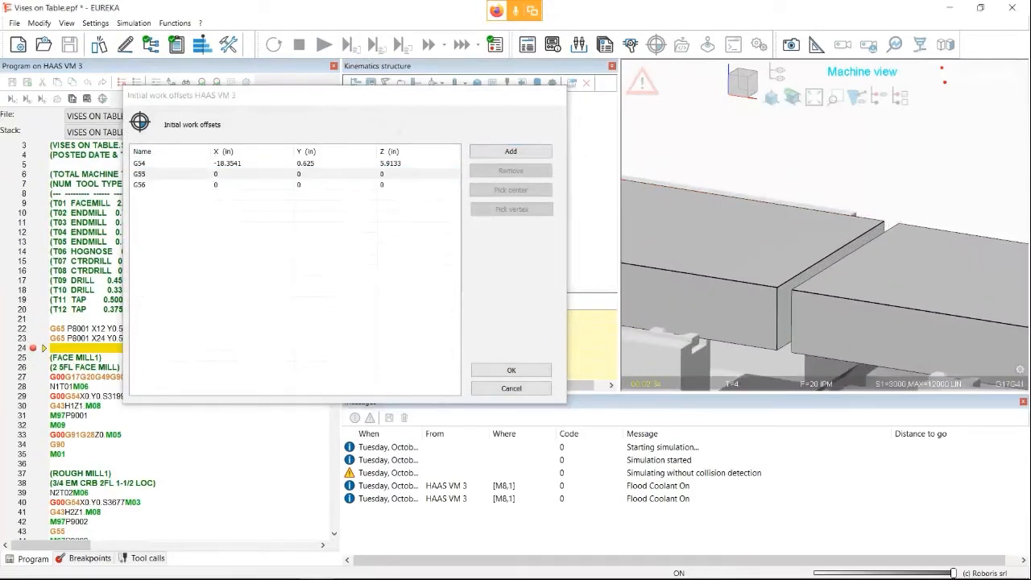
click(899, 225)
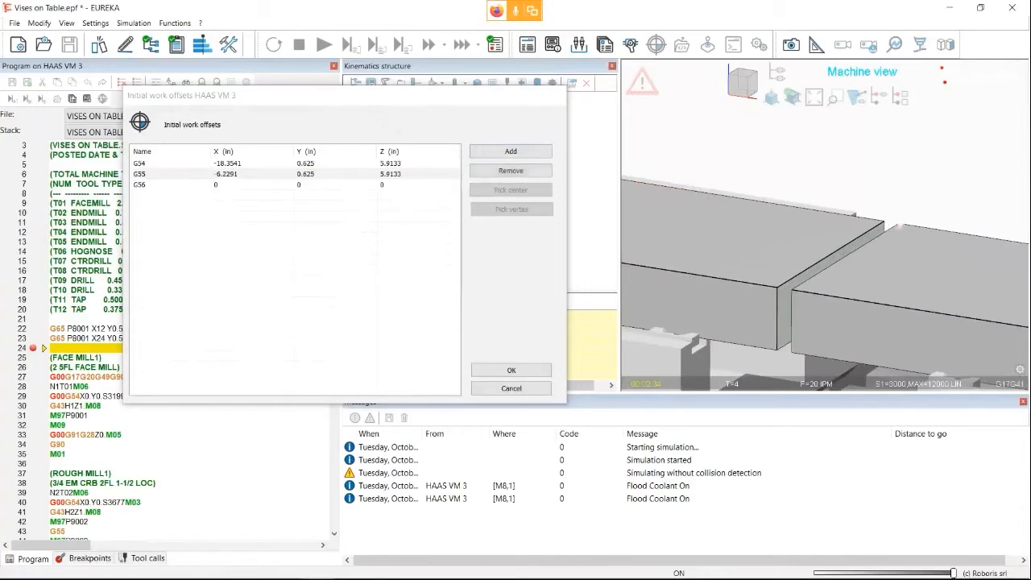
Pick the third stock's back corner vertex as the G56 origin and accept the initial work offsets
click(233, 185)
right_click(233, 184)
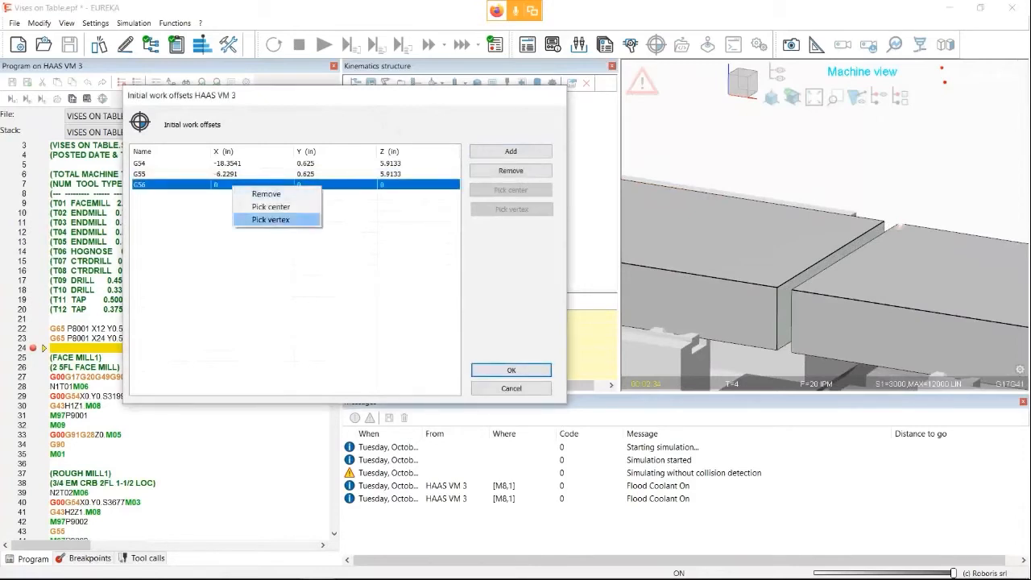
click(256, 220)
scroll(838, 257, down, 5)
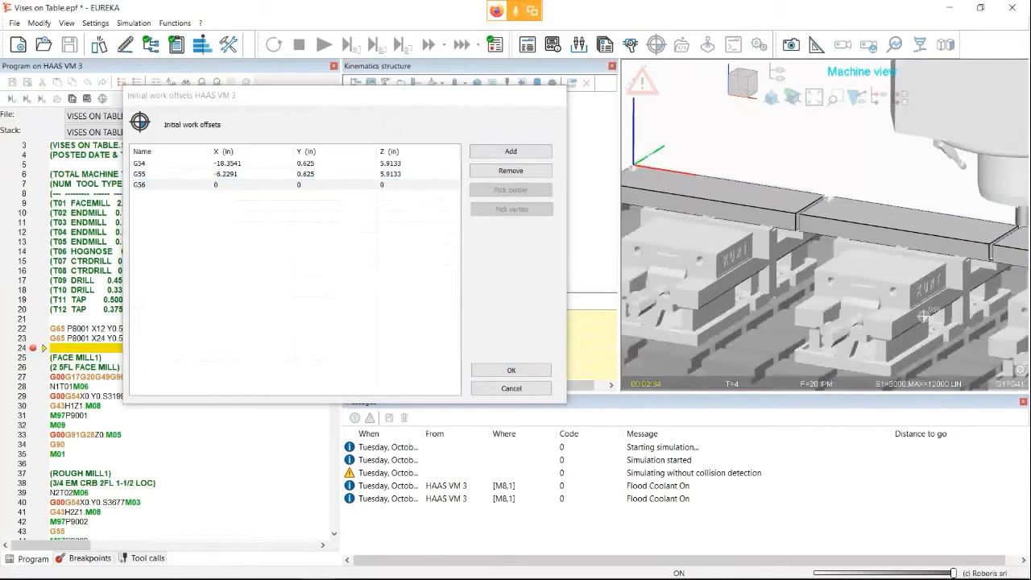
scroll(775, 289, up, 5)
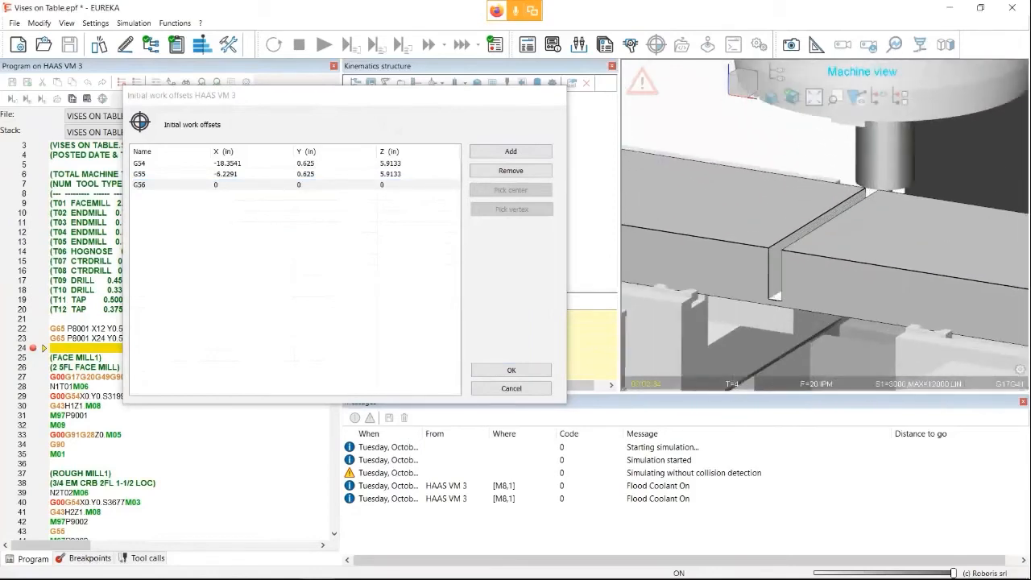
click(879, 190)
click(510, 370)
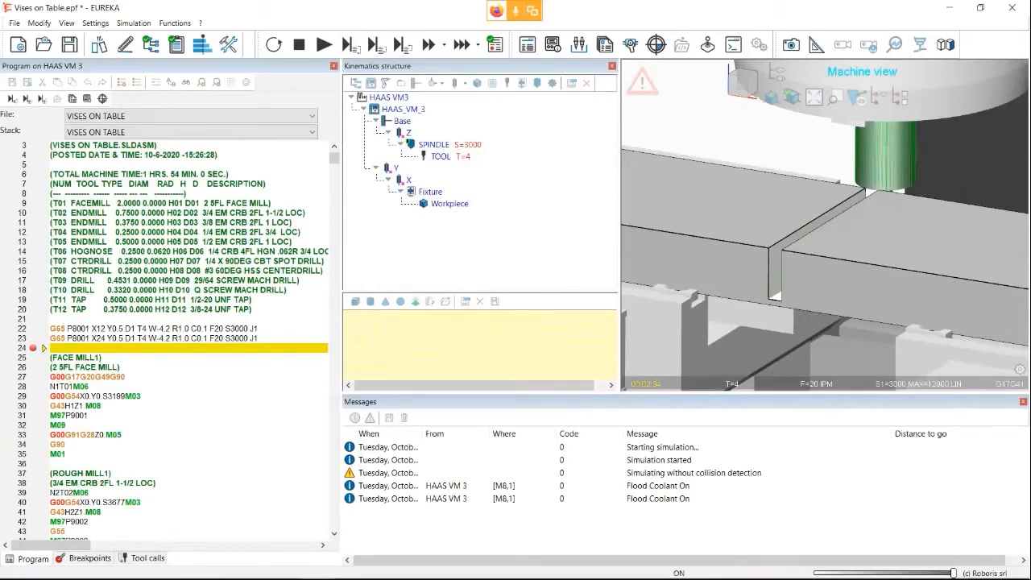
Insert the comment (Part counter to Zero) and the variable #500=0 above the G65 macro calls
click(81, 319)
key(Return)
key(Return)
key(Return)
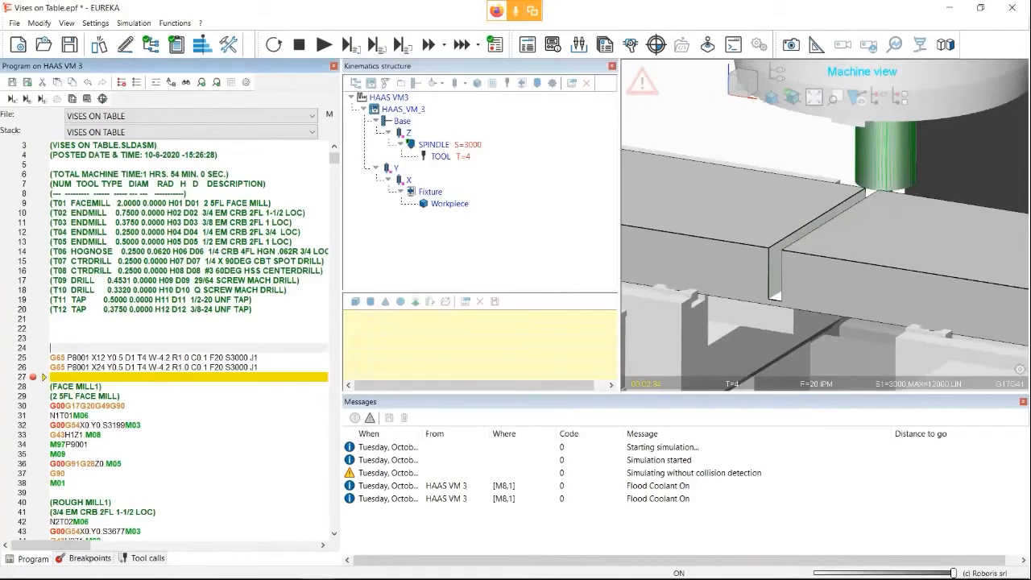
key(Up)
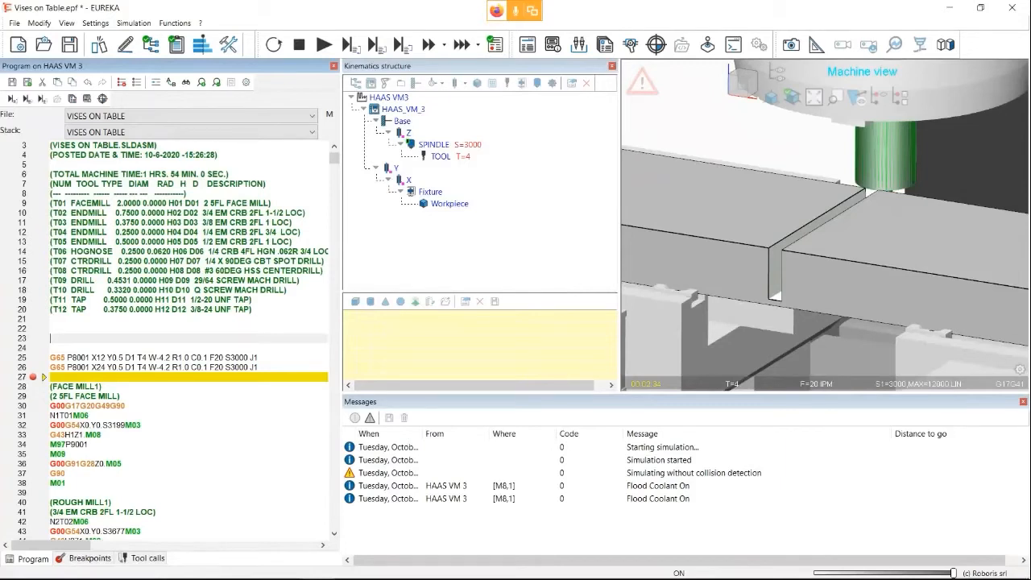
text(#500=0)
key(Up)
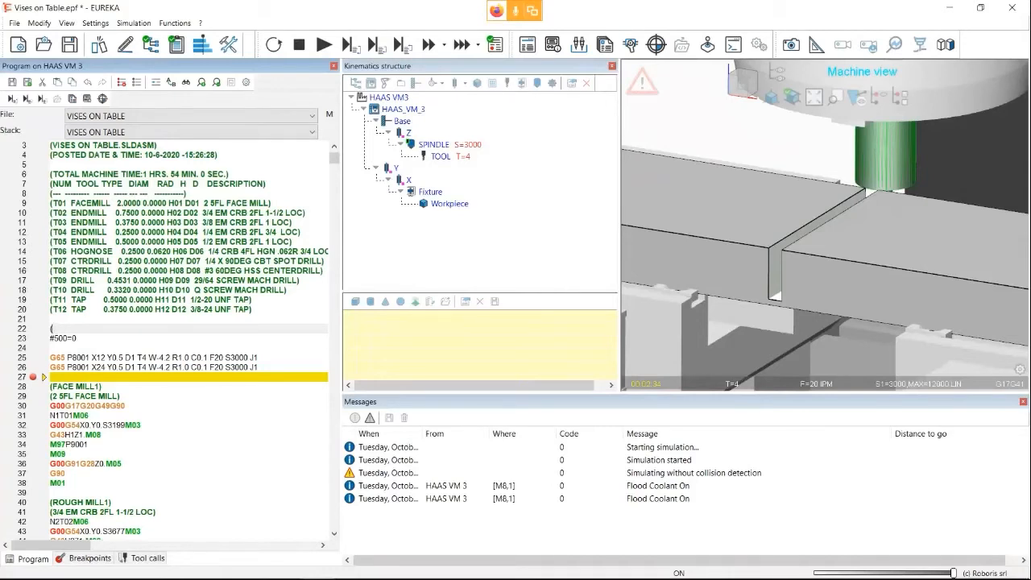
text(Part counter to Zero))
key(Down)
Add the comment (Batch size) followed by #501=27 below the part counter variable
key(Return)
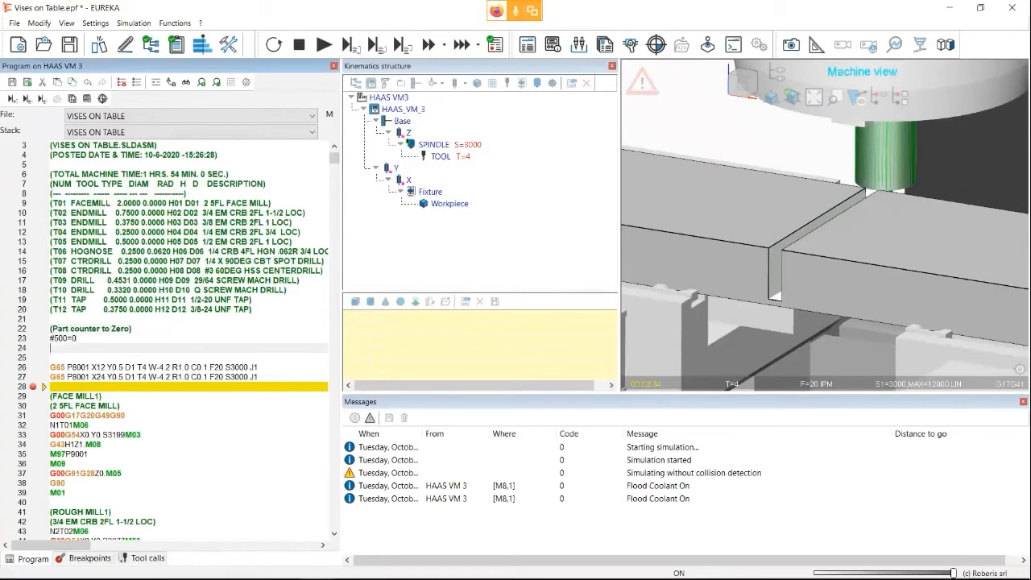
text((Batch size))
key(Return)
text(#501)
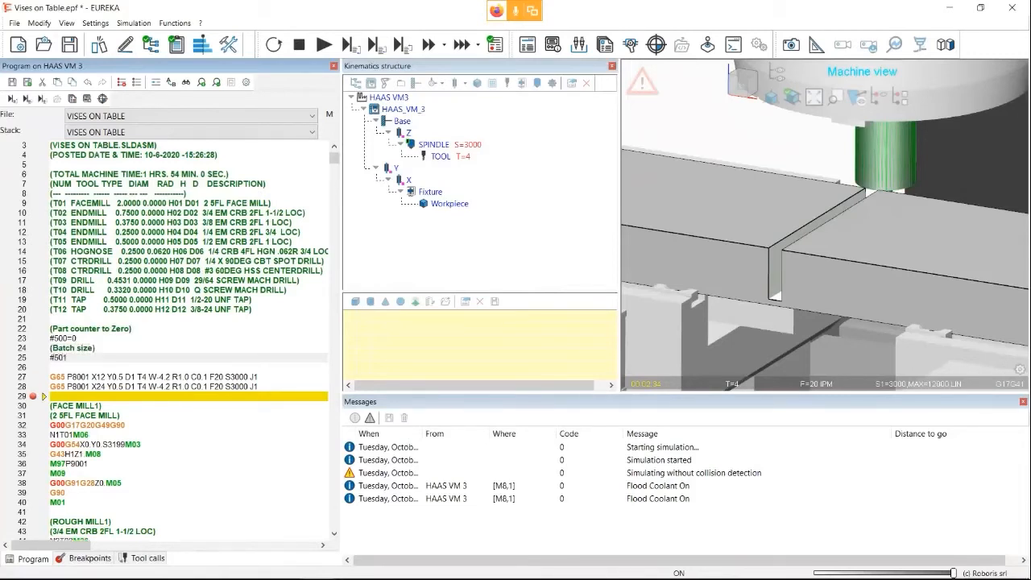
text(=27)
Add the comment (Parts per cycle) followed by #502=3 below the batch size variable
key(Return)
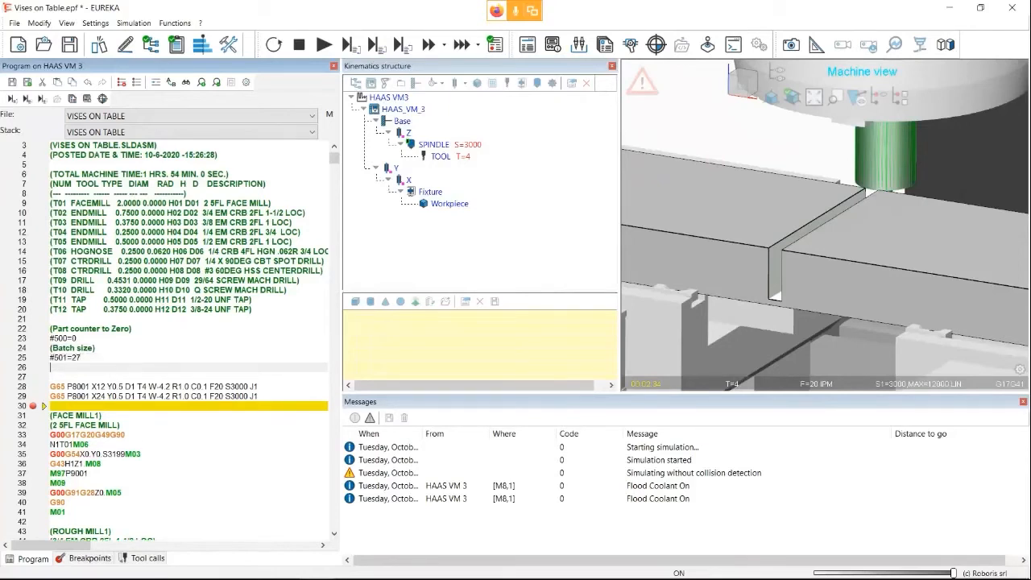
text((Parts per cycle))
key(Return)
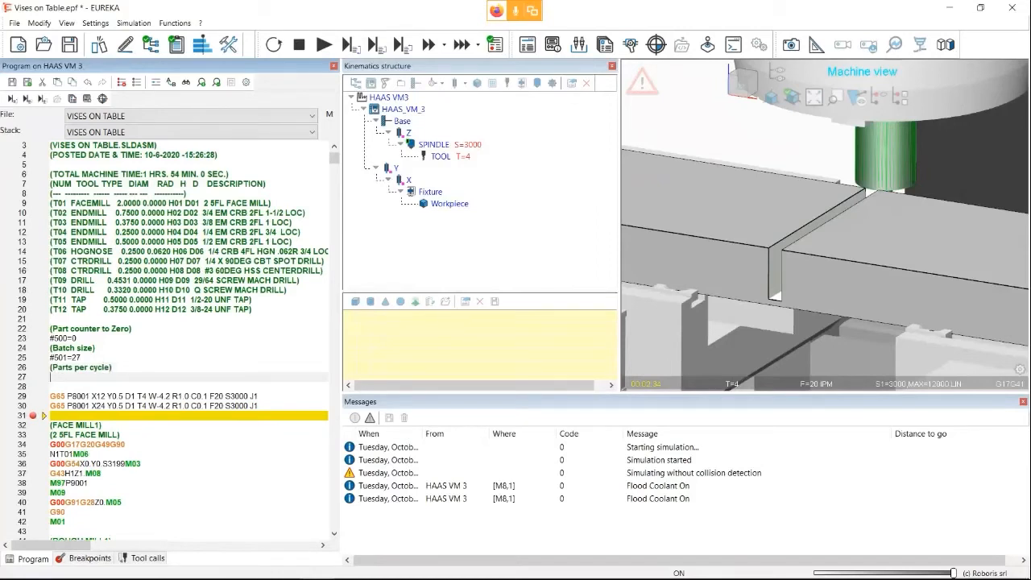
text(#502=3)
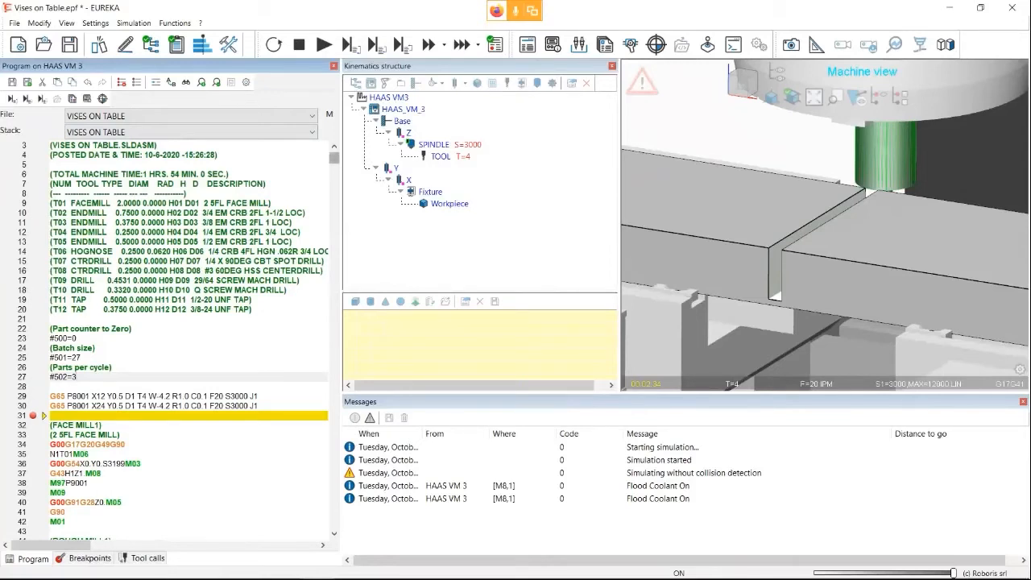
Insert the part counter increment #500=#500+#502 between the final G90 and M30 of the main program
drag(334, 158, 334, 220)
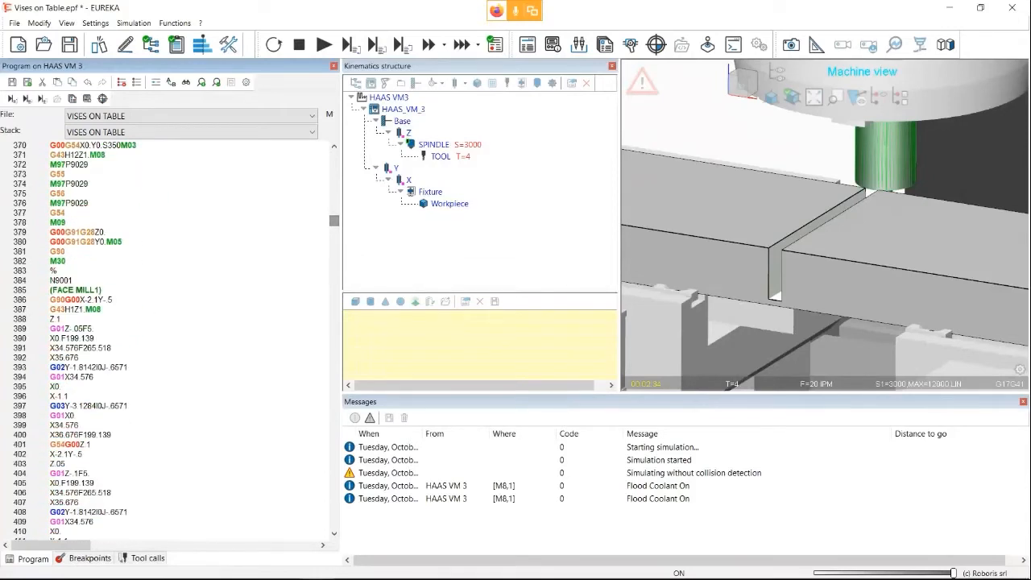
click(66, 252)
key(Return)
key(Return)
key(Return)
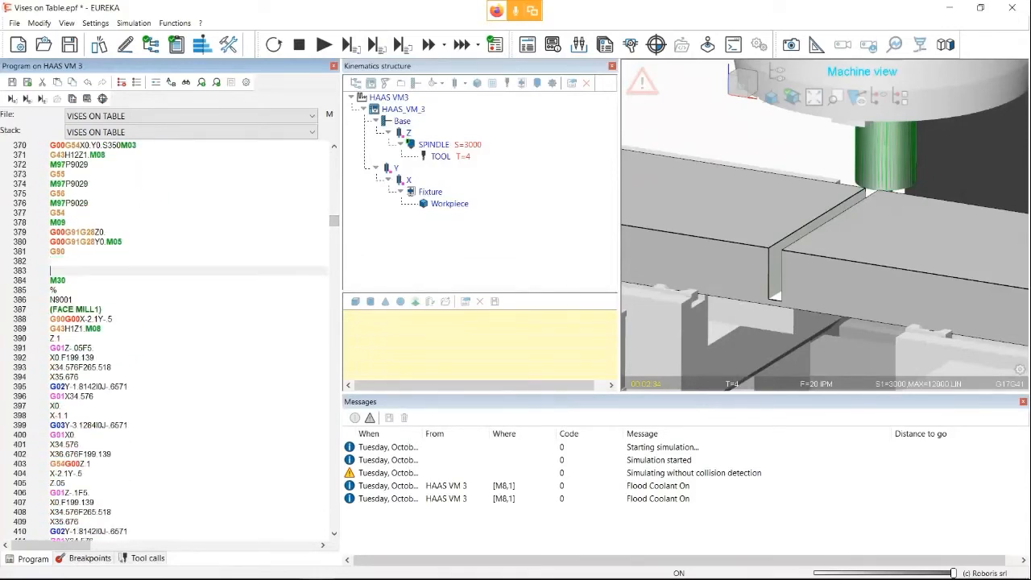
click(52, 261)
key(Return)
text(#500)
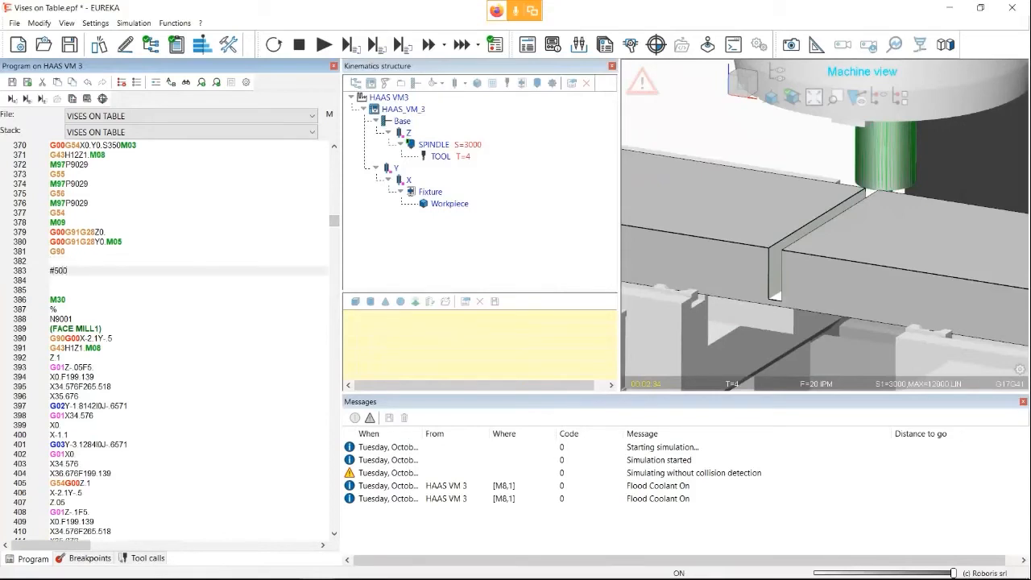
text(=#500+#502)
Add the loop condition IF #500 LE #501 GOTO 1 below the part counter increment
key(Return)
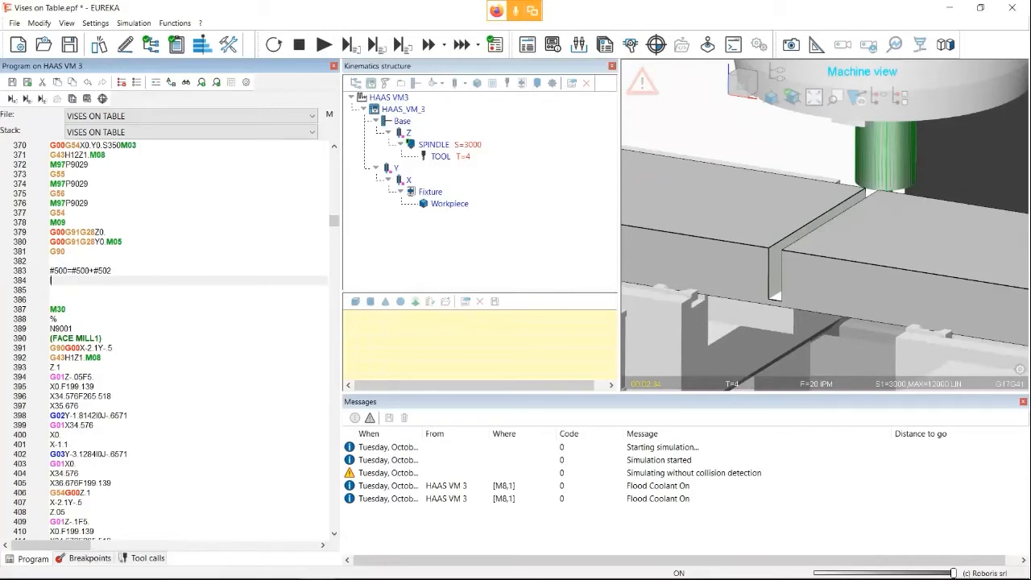
text(IF #500)
text(LE #501)
text(GOTO 1)
Remove the N1 label from the T01M06 tool change line of Face Mill1
drag(334, 220, 334, 157)
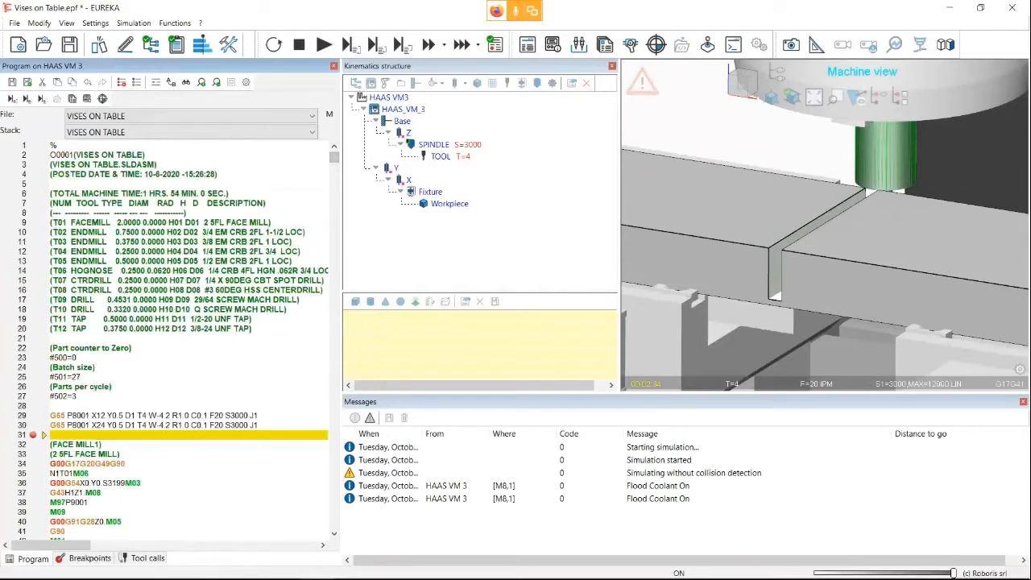
click(59, 474)
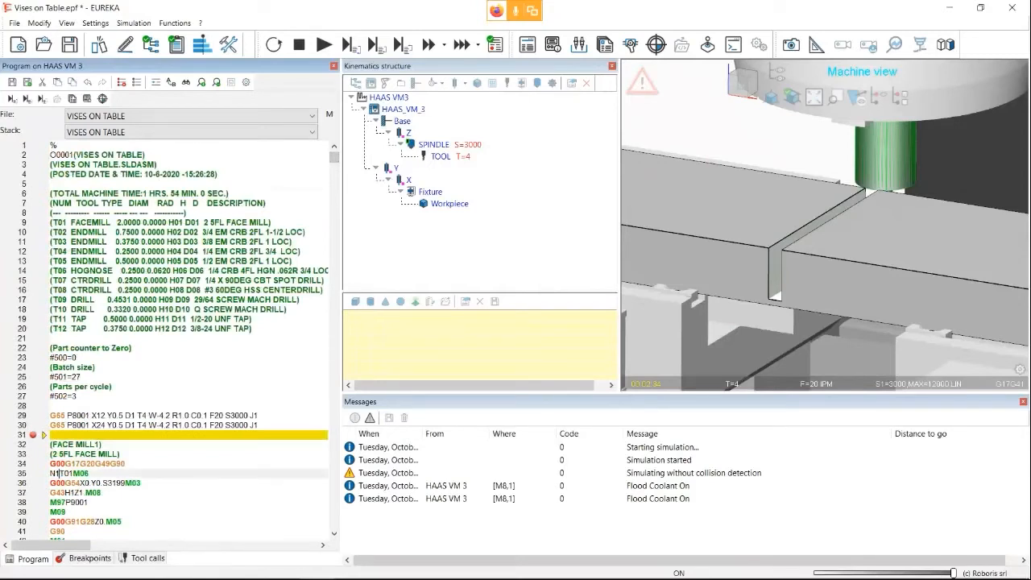
key(BackSpace)
key(BackSpace)
Insert an N1 line followed by M00(RELOAD NEW STOCKS) and an empty line above the first G65 macro call
key(Up)
key(Up)
key(Up)
key(Up)
key(Up)
key(Up)
key(Up)
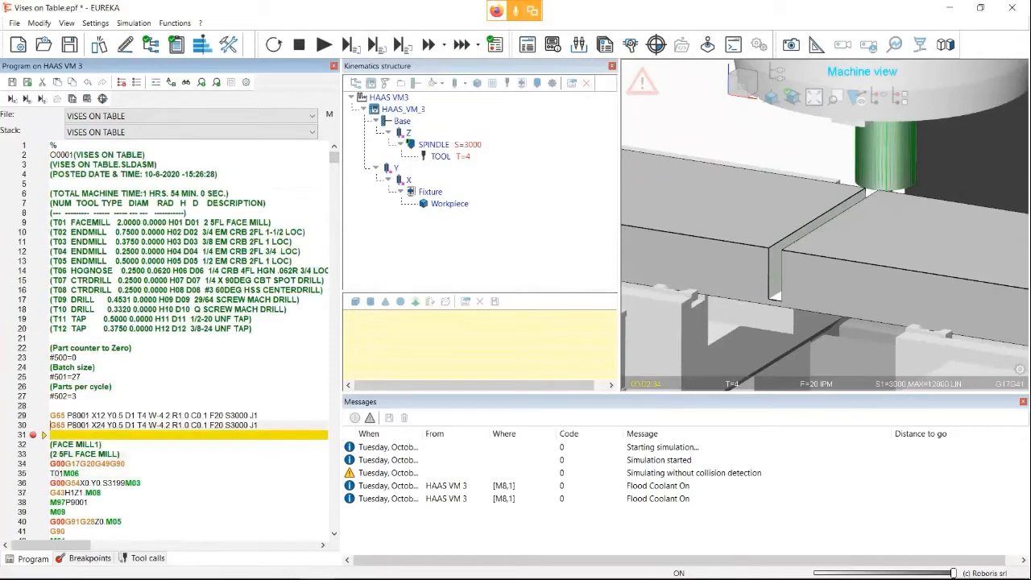
key(Return)
text(N1)
key(Return)
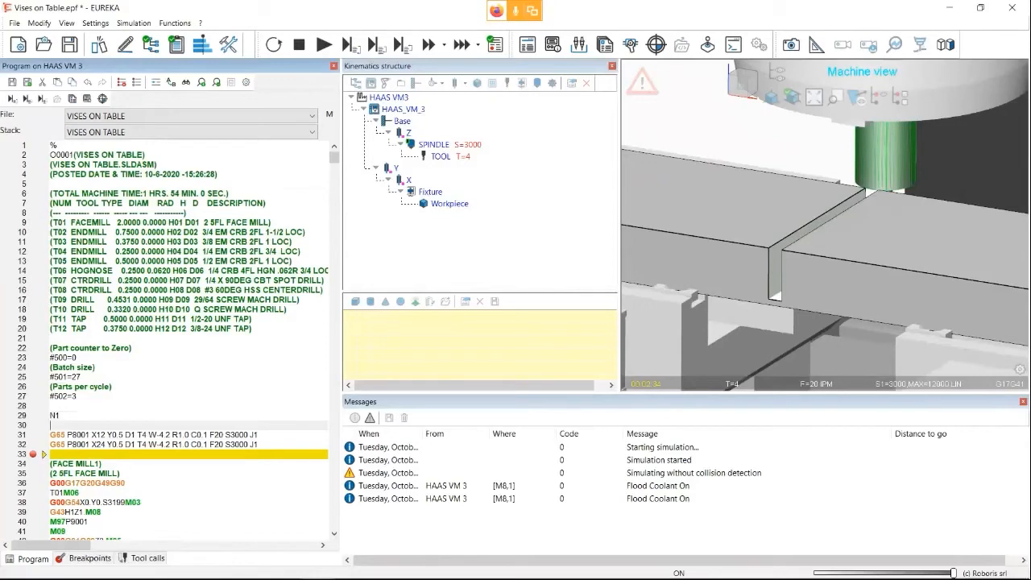
text(M00(RELOAD NEW STOCKS))
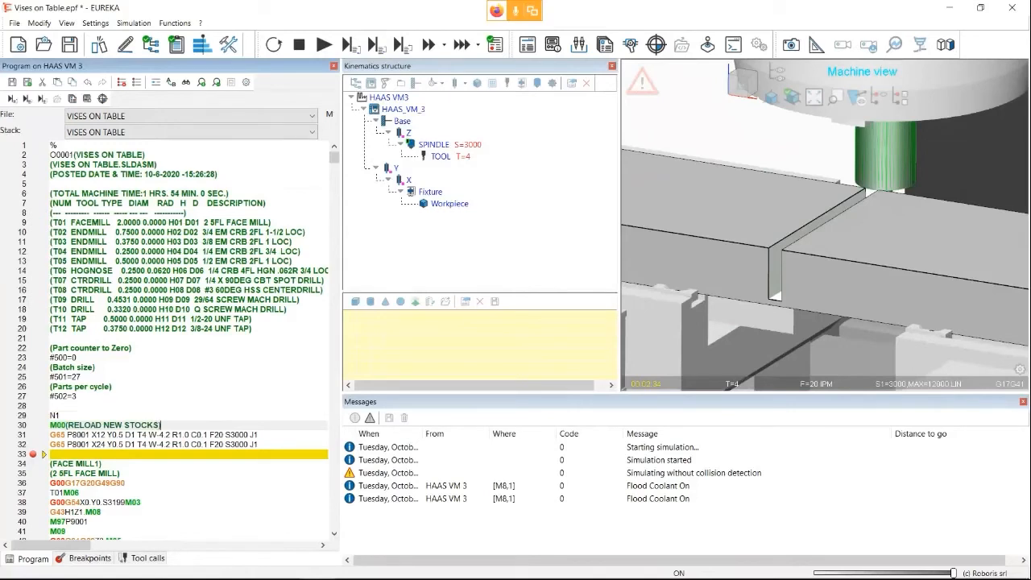
key(Return)
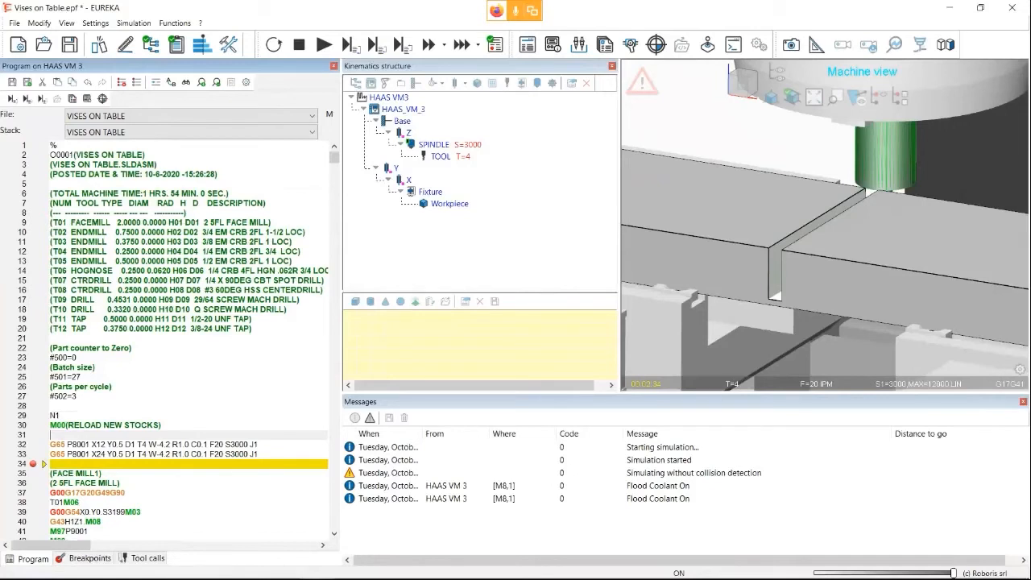
Open the O8000 macro and examine its per-tool limits and IF conditions, highlighting the #604=3 limit for T4
click(194, 116)
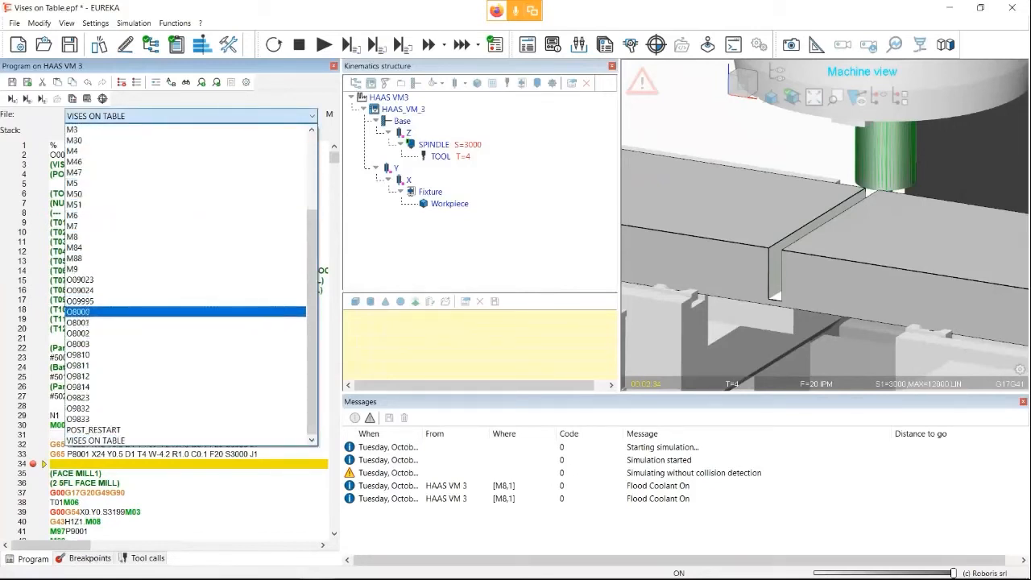
click(80, 312)
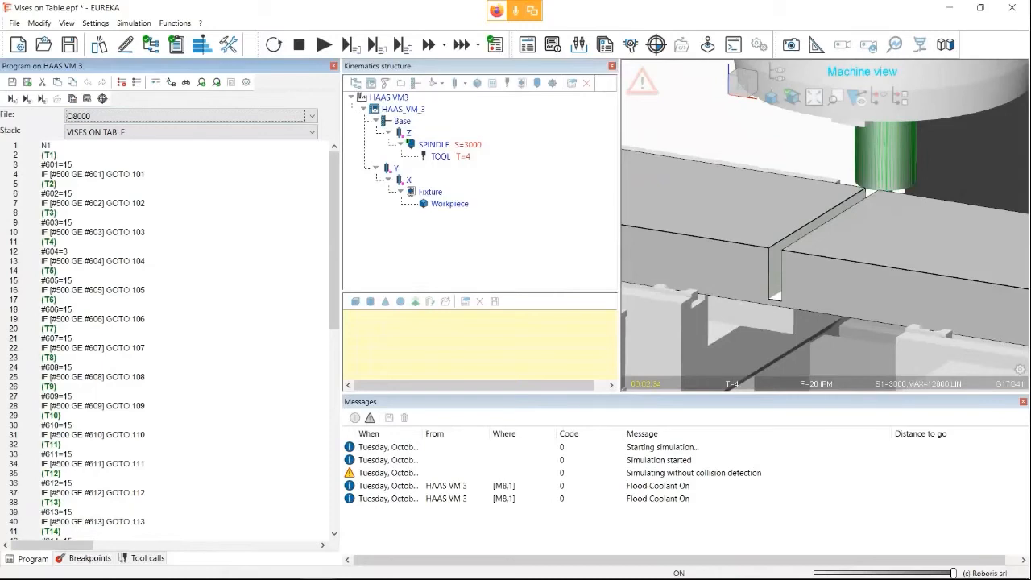
scroll(168, 338, down, 8)
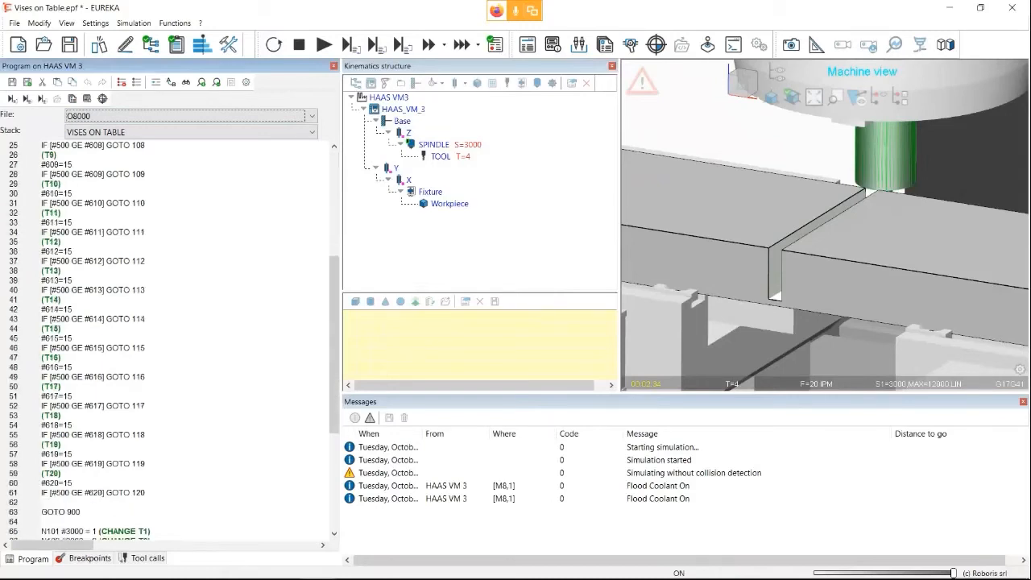
scroll(167, 338, up, 7)
scroll(168, 339, up, 1)
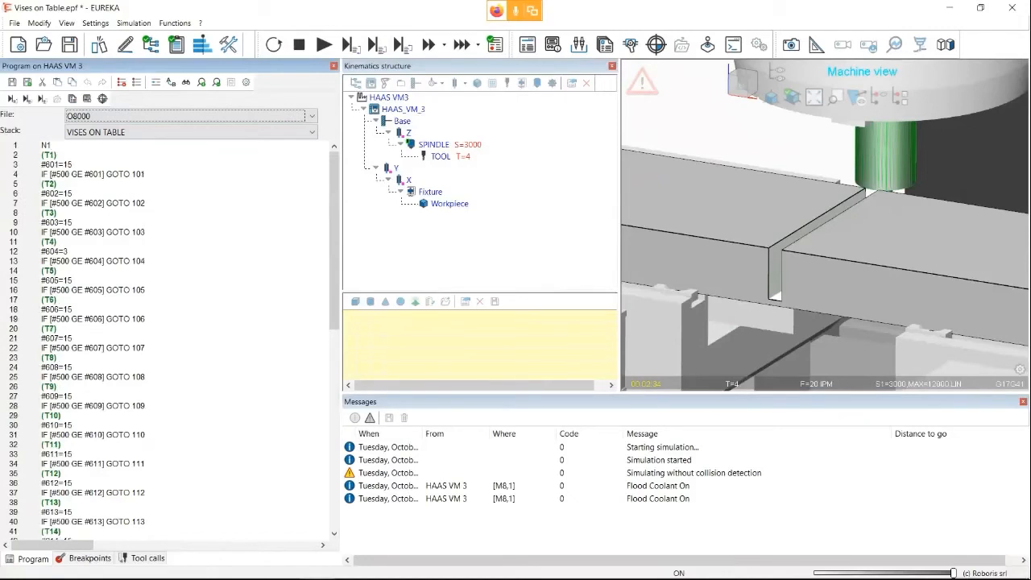
drag(69, 251, 41, 252)
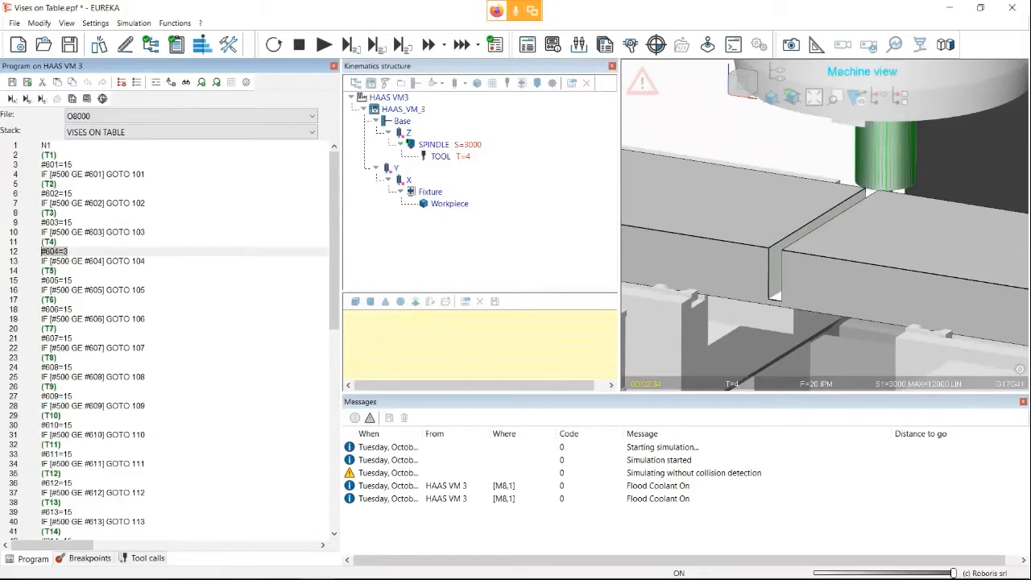
Highlight the N104 alarm for T4 in O8000, and insert M98 P8000 below M00(RELOAD NEW STOCKS) in the VISES ON TABLE program
scroll(169, 339, down, 15)
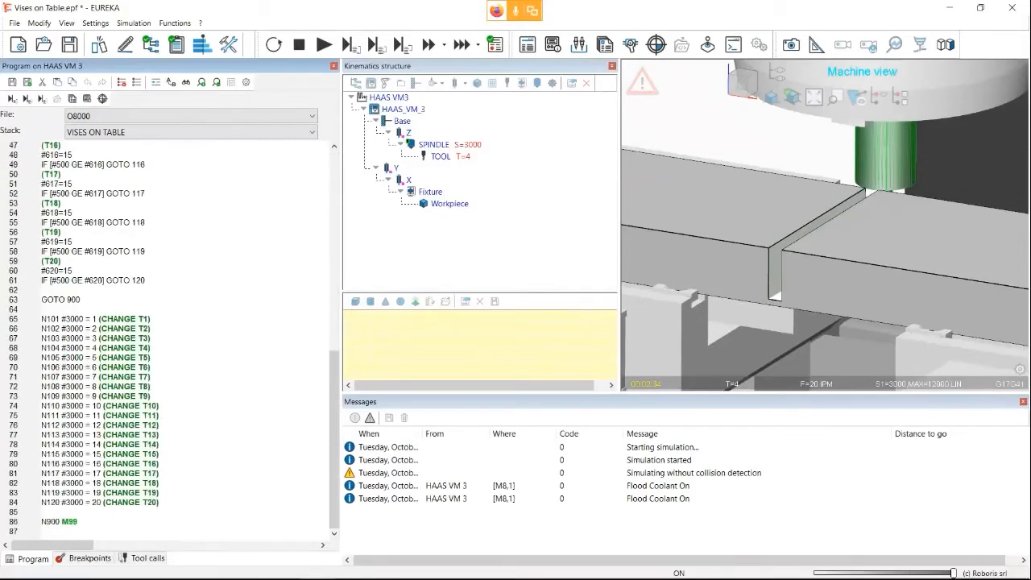
drag(150, 348, 62, 348)
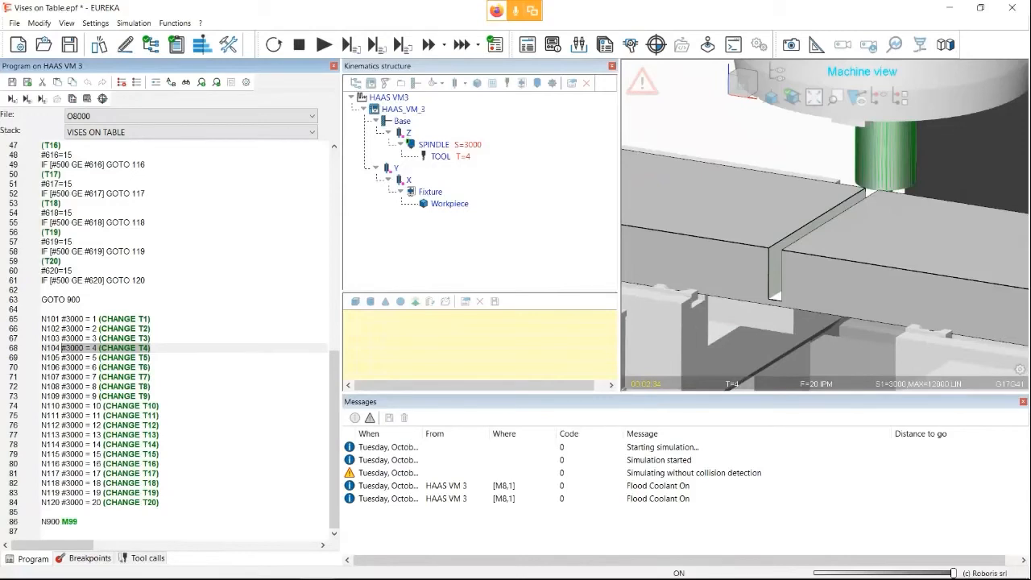
click(153, 116)
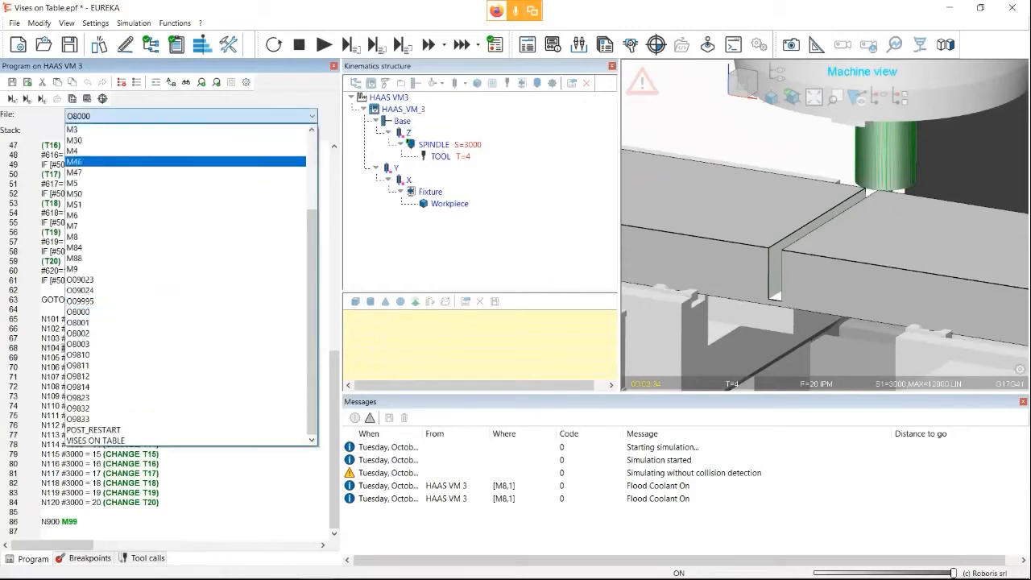
click(95, 440)
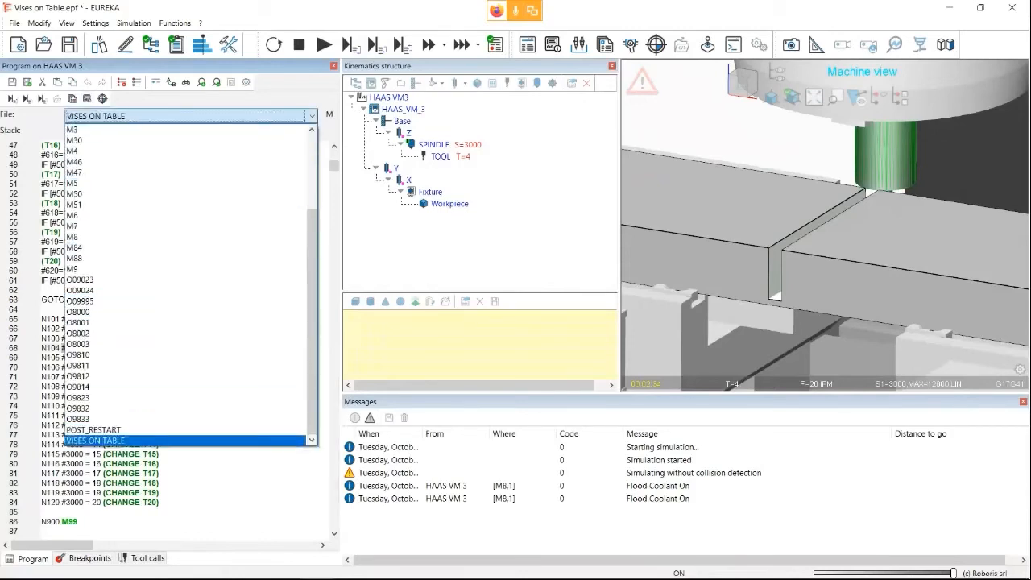
click(50, 319)
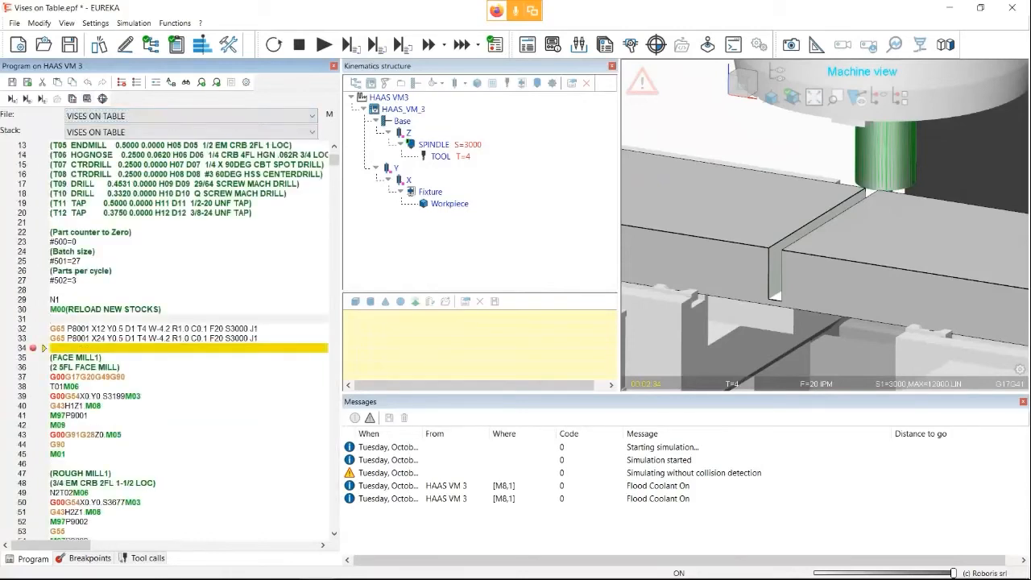
text(M98 P8000)
Reset the simulation to the start of the program without recovering the original shape of the machined stock
click(274, 44)
click(486, 325)
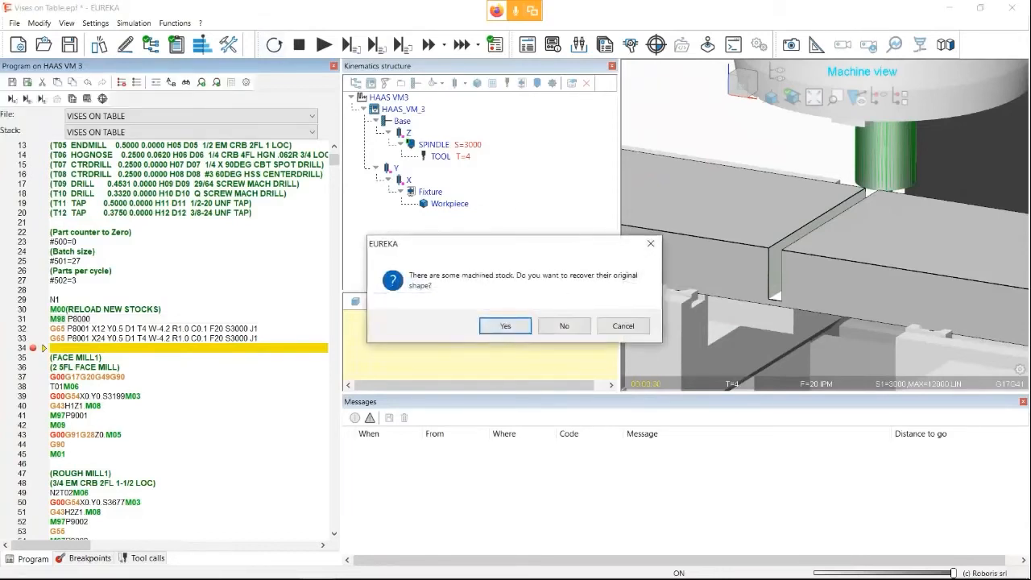
click(564, 325)
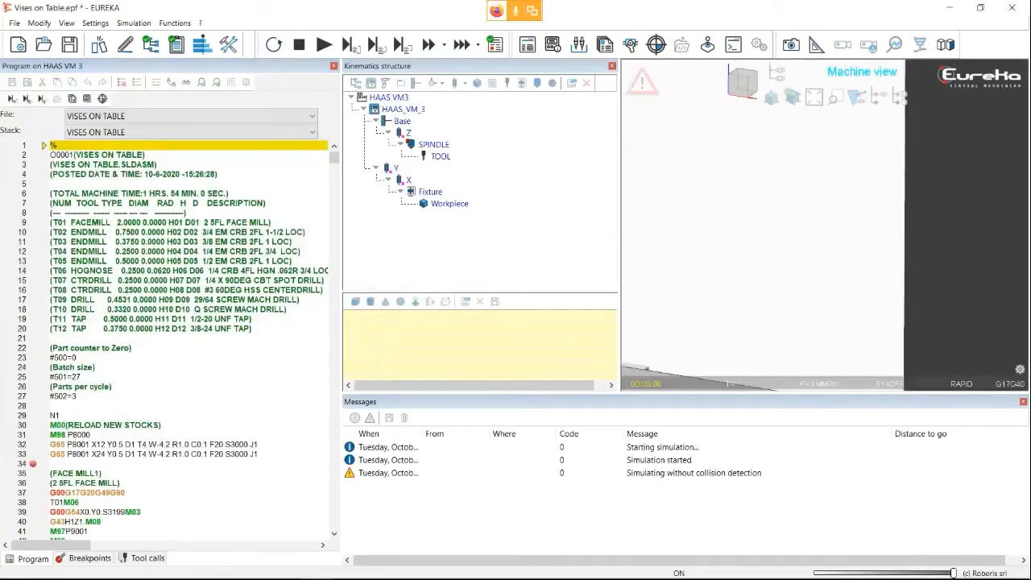
Restart the simulation with updated stock from line 383, the Y0 home return that ends the TAP2 operation
drag(335, 158, 335, 216)
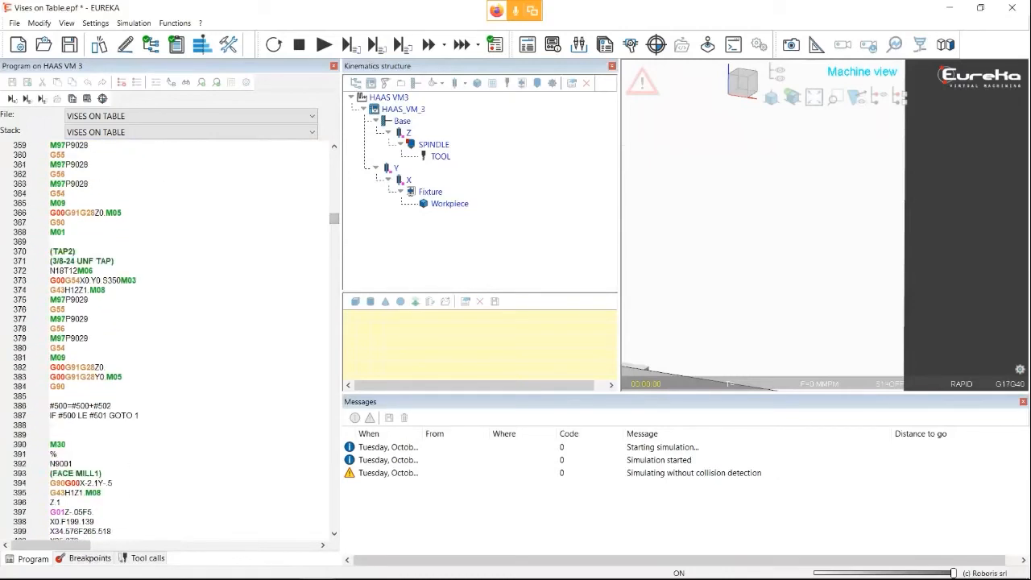
right_click(46, 376)
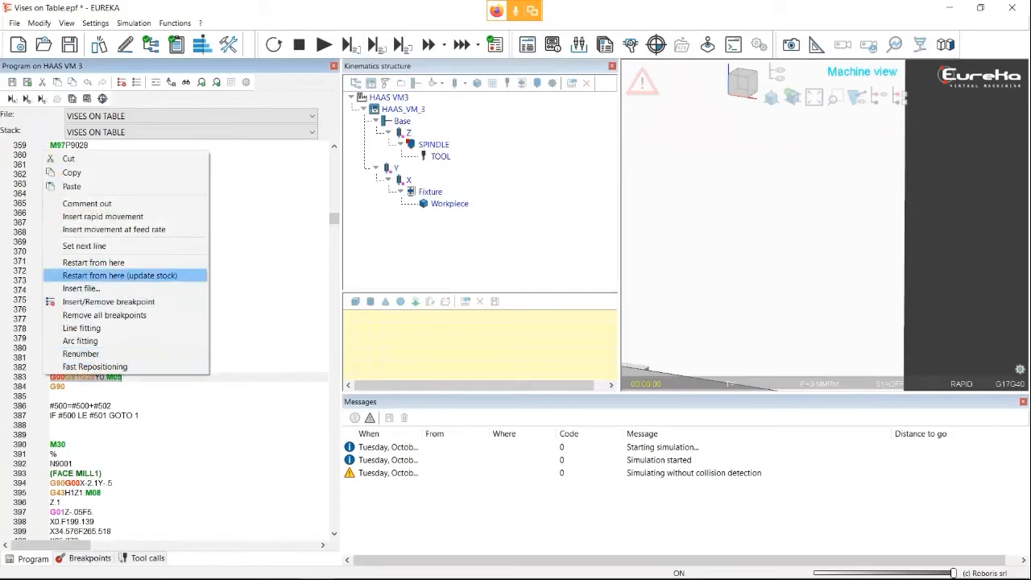
click(119, 276)
click(459, 326)
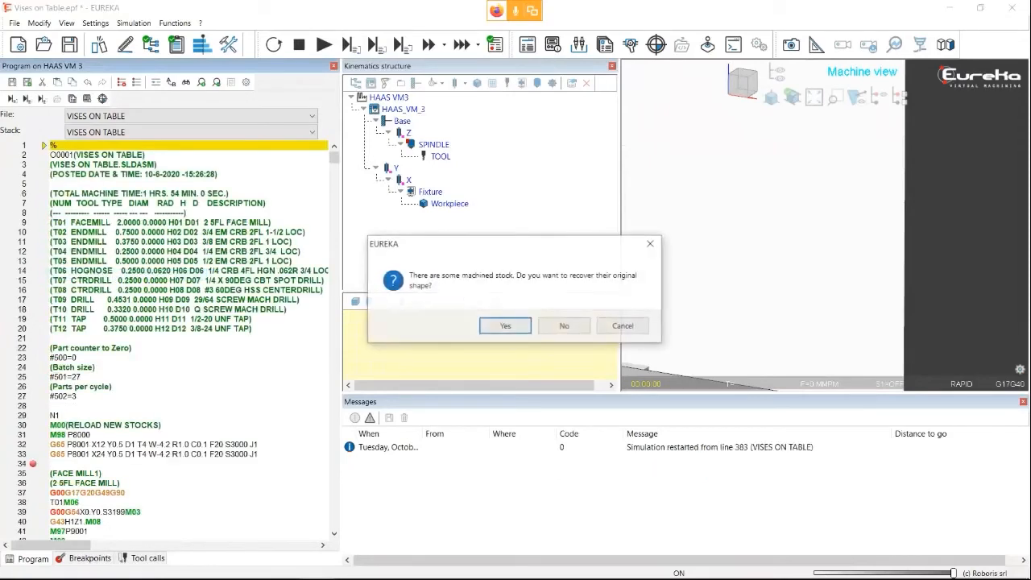
key(Return)
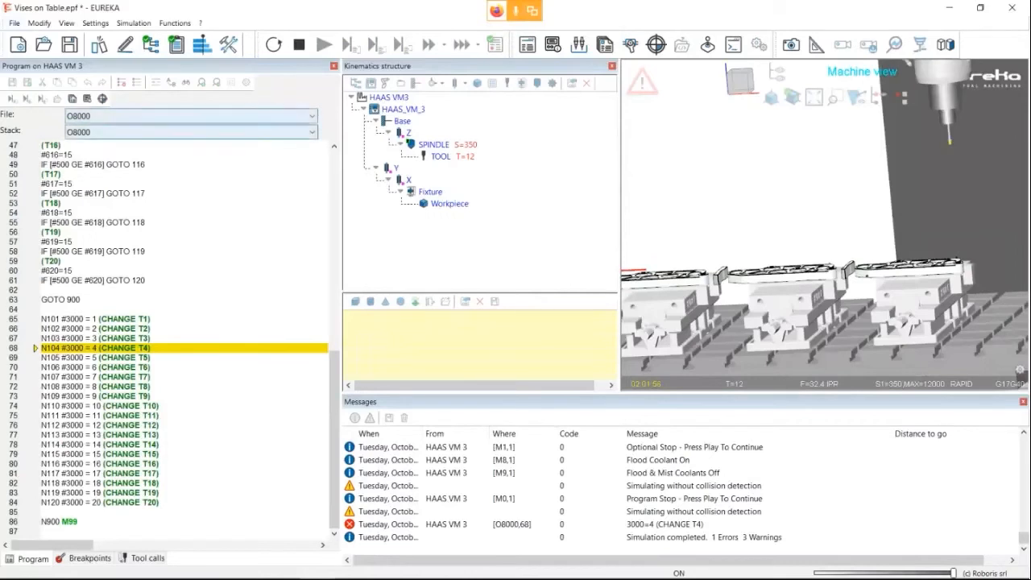
Return to the VISES ON TABLE program, copy its entire code and switch to the _Programs folder in File Explorer
click(312, 116)
click(312, 116)
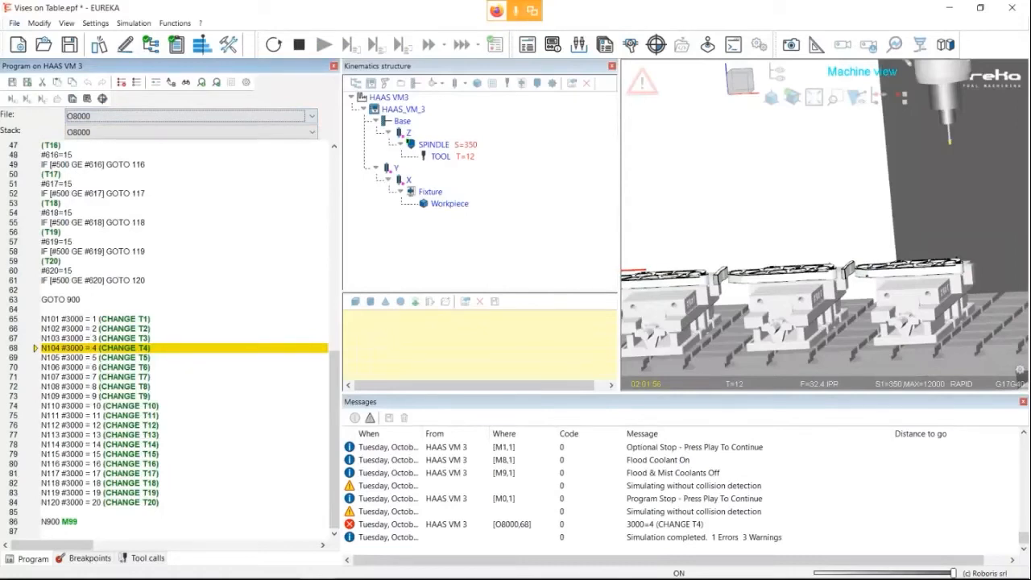
click(312, 116)
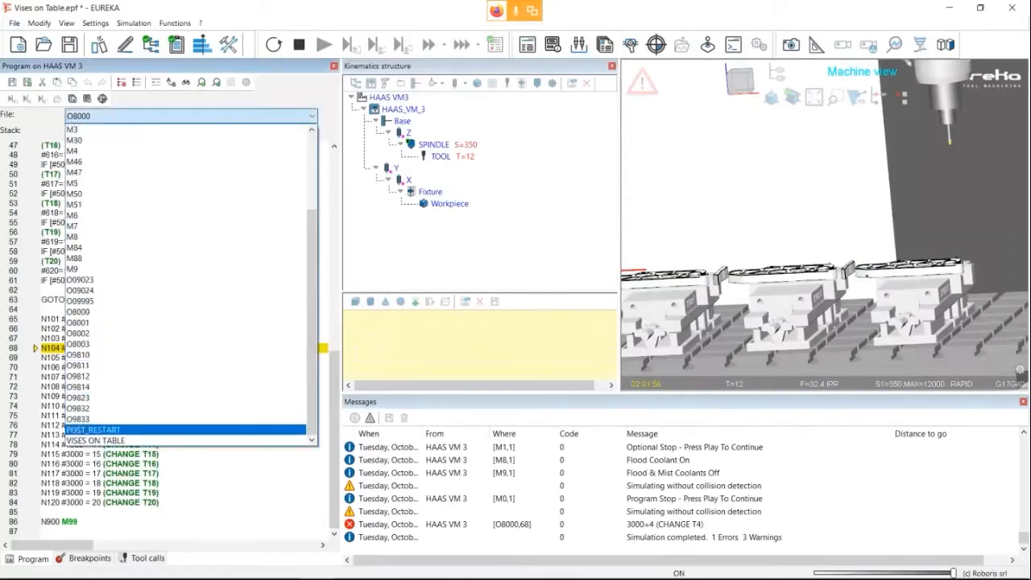
click(96, 441)
click(81, 290)
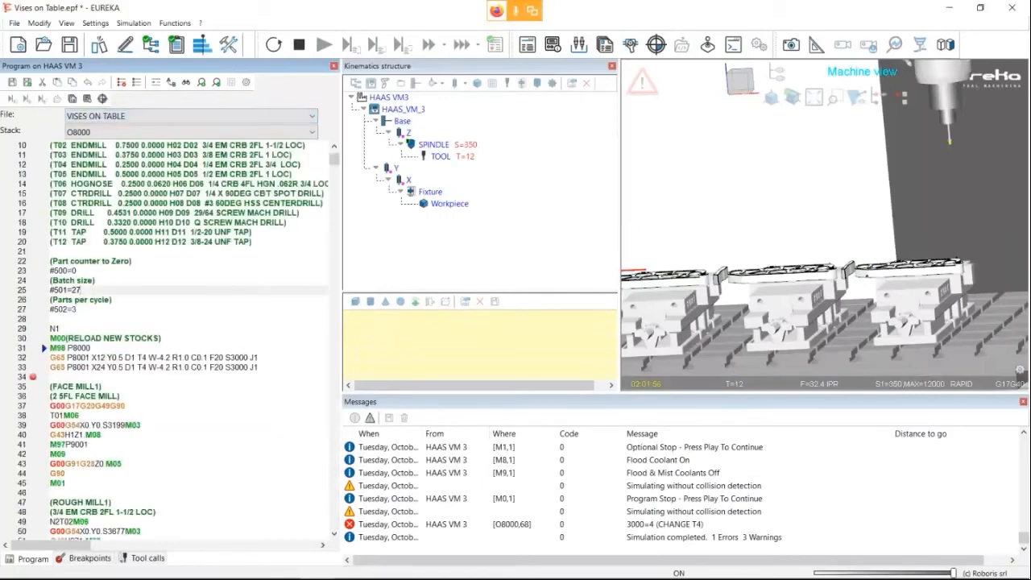
scroll(81, 290, up, 3)
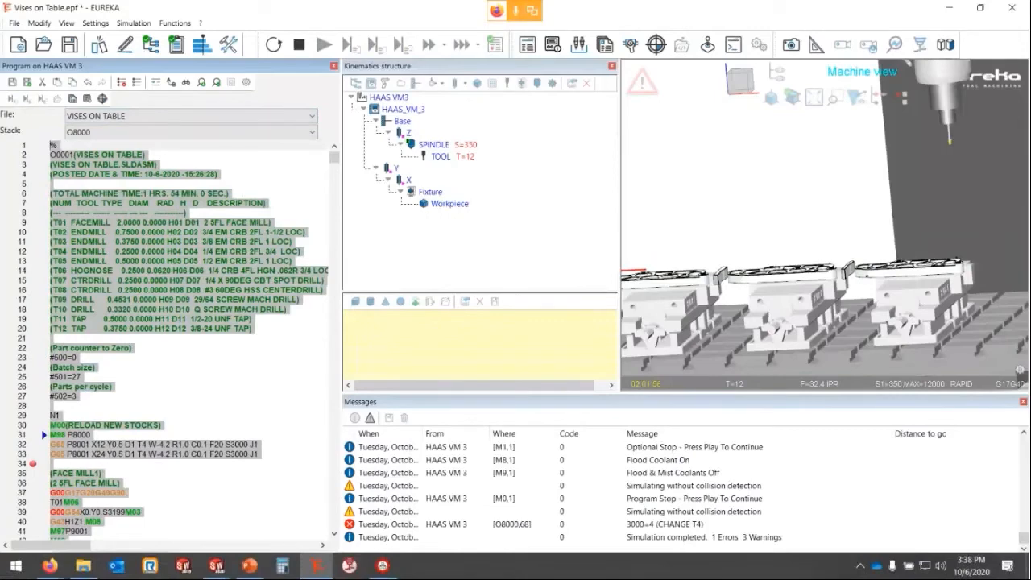
key(alt+Tab)
key(alt+Tab)
key(alt+Tab)
key(alt+Tab)
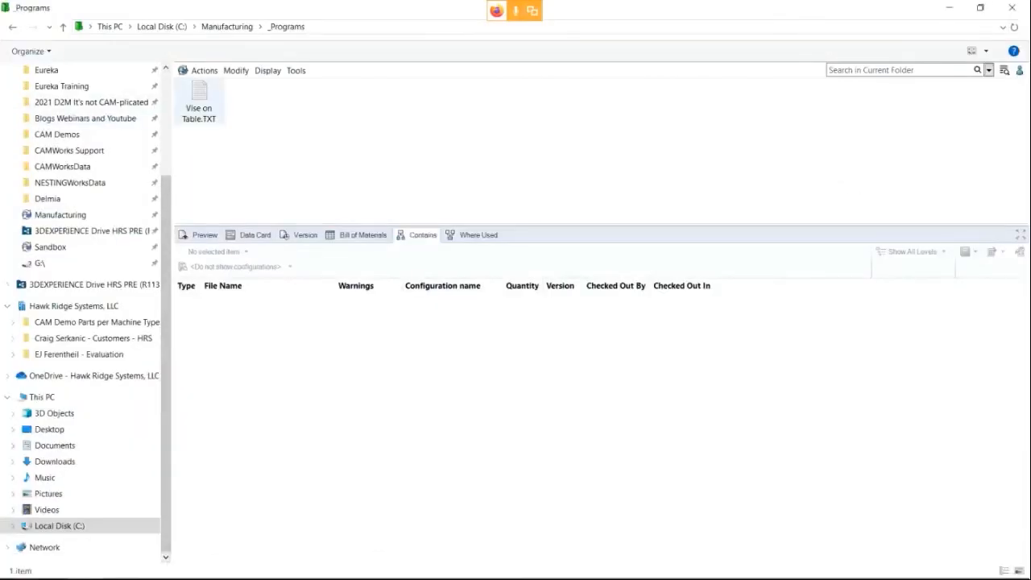
Check out Vise on Table.TXT and replace its entire contents with the copied program, saving and closing the file
right_click(200, 101)
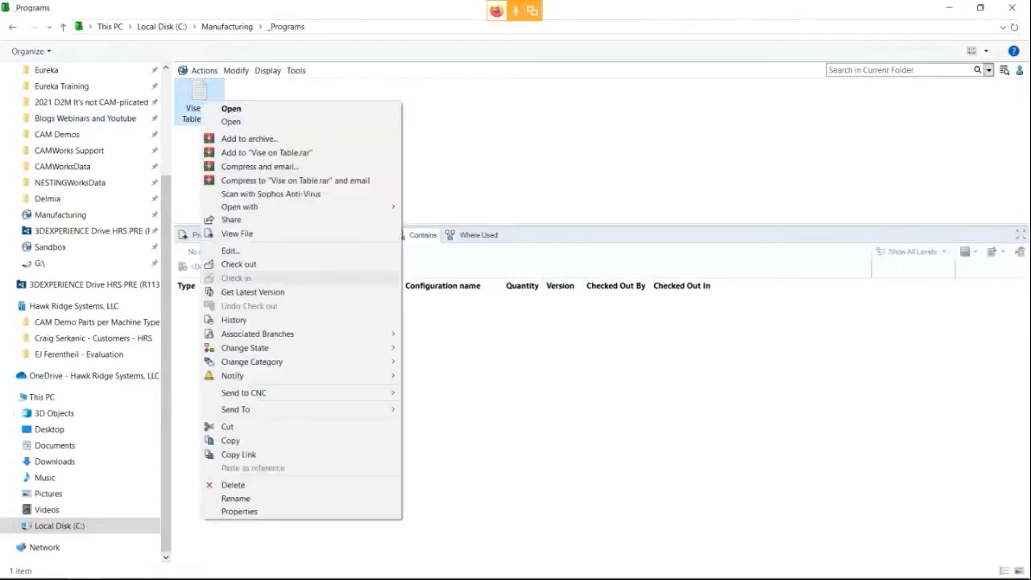
click(242, 264)
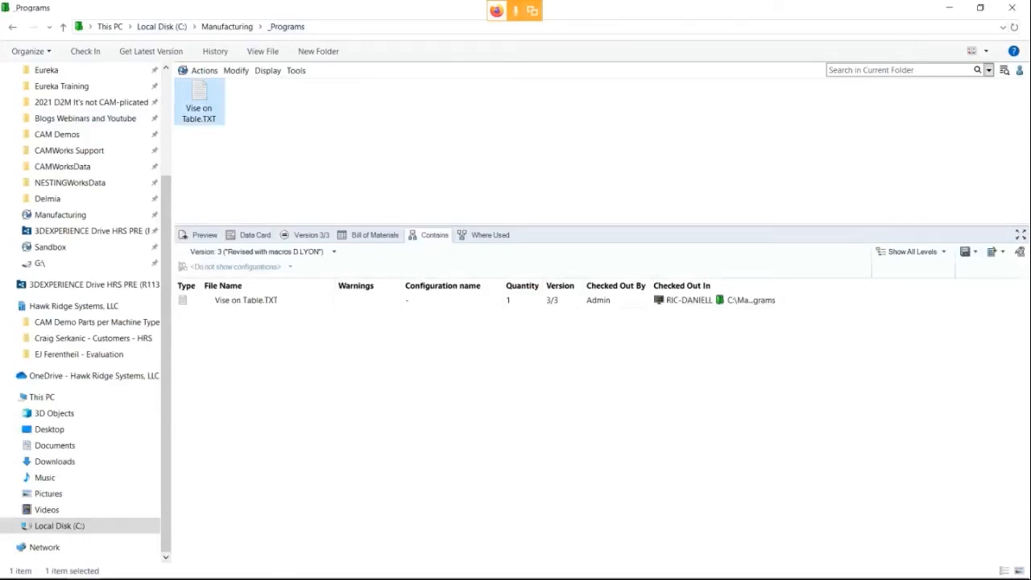
double_click(199, 103)
click(458, 173)
key(ctrl+a)
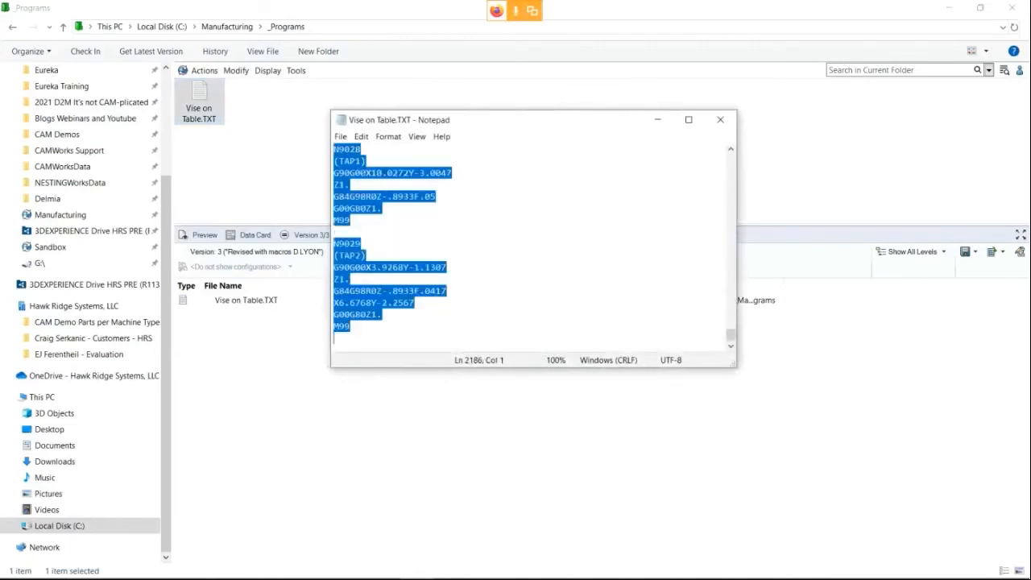
key(ctrl+v)
click(340, 136)
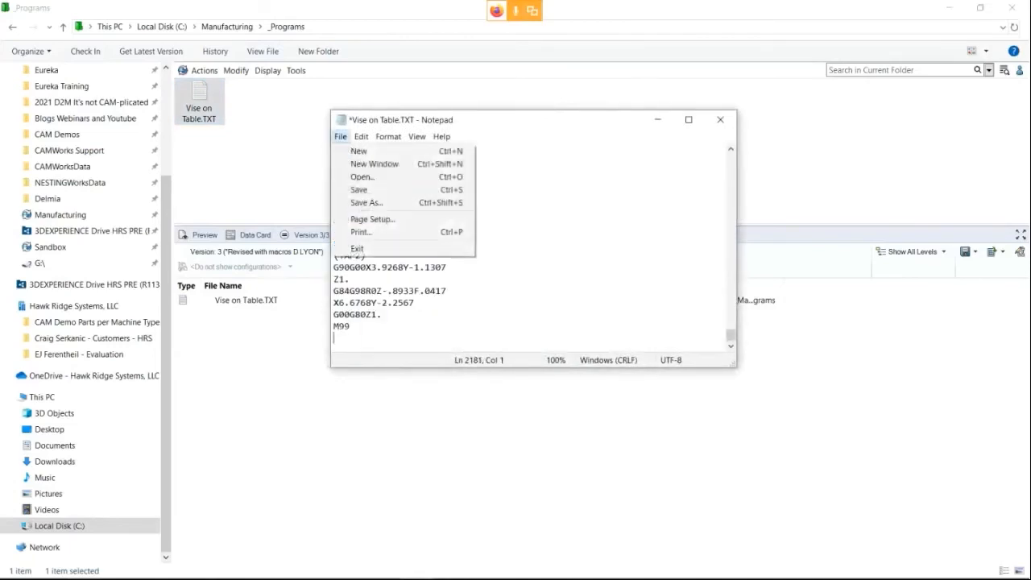
click(354, 189)
click(720, 119)
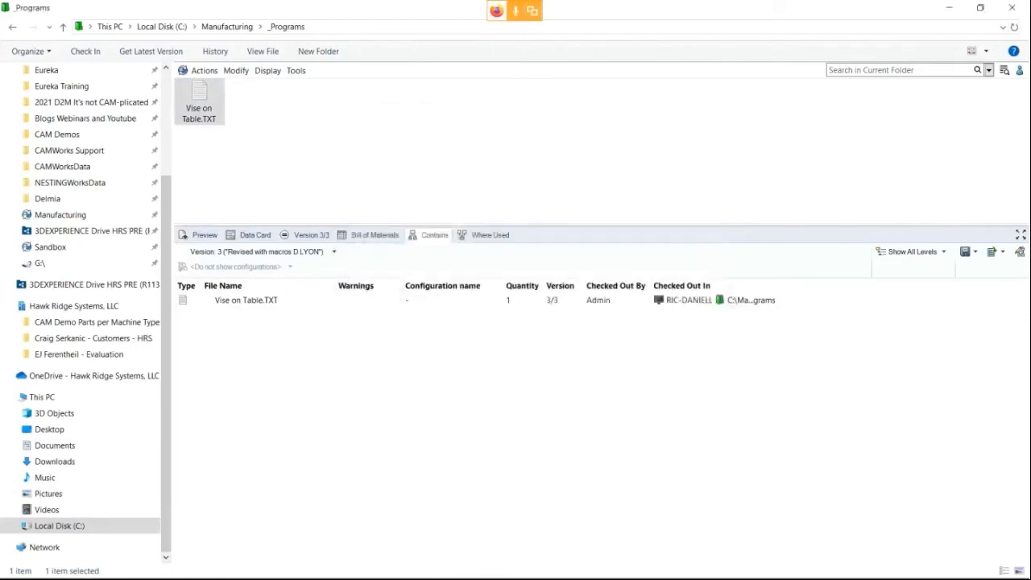
Check in Vise on Table.TXT with the comment "Modified to add macro programming" followed by the editor's name
right_click(200, 105)
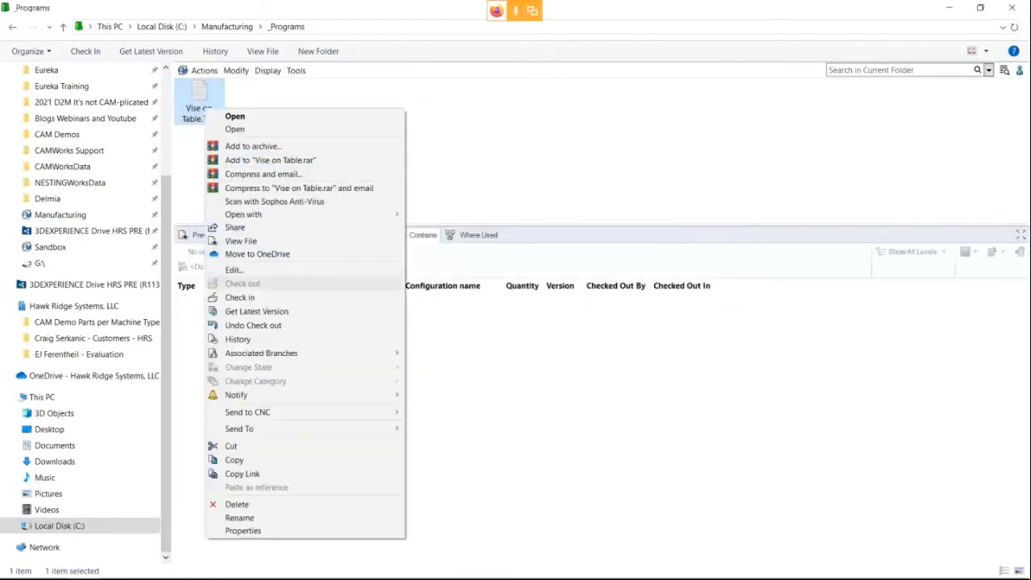
click(233, 295)
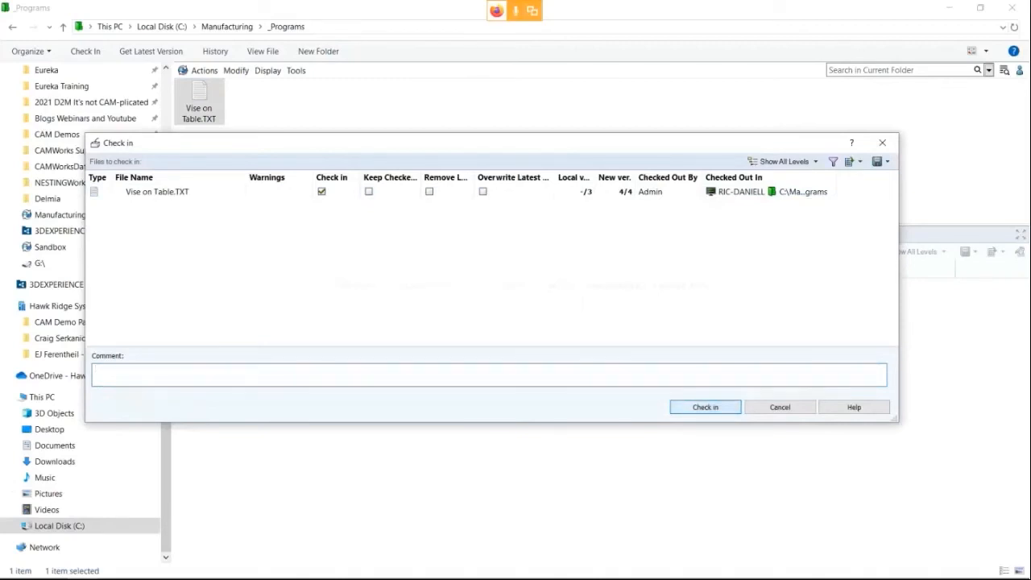
text(Modified )
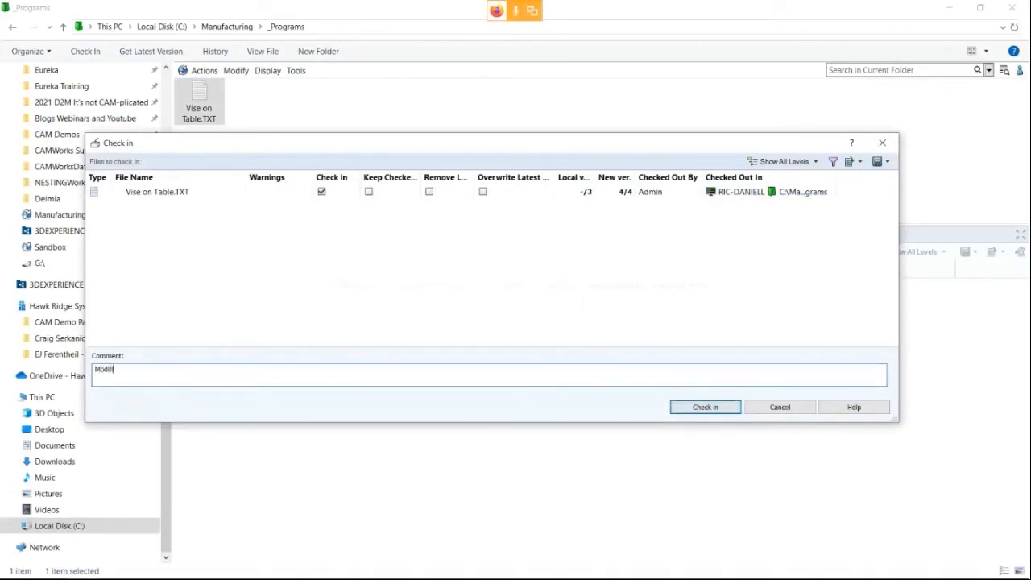
text(to add macro programming DLYON)
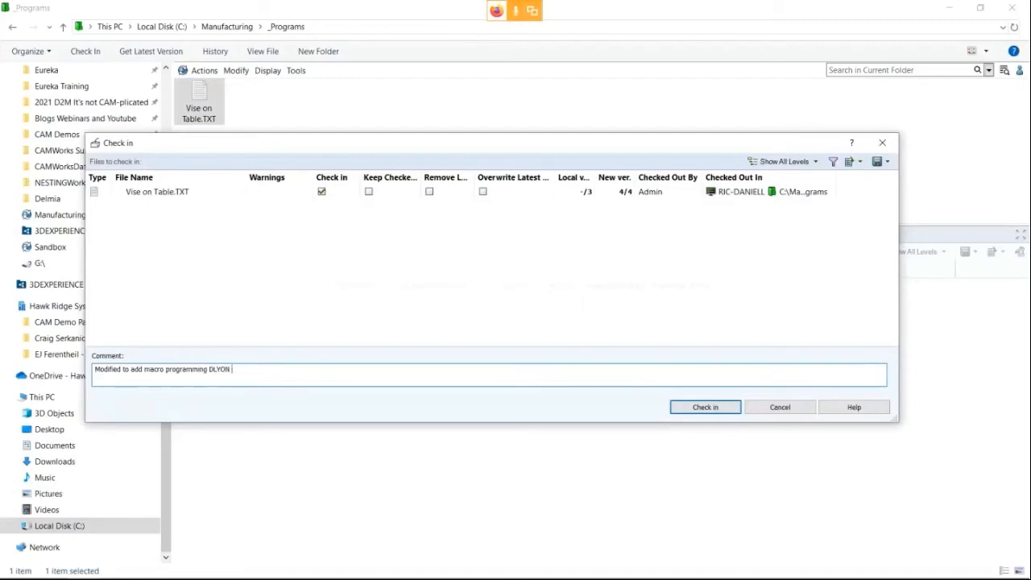
key(Return)
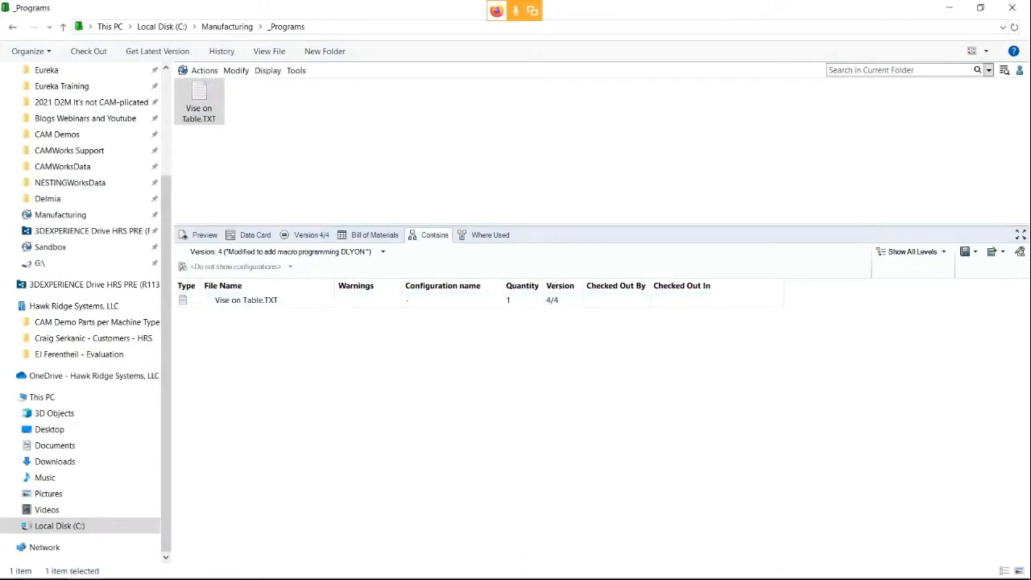
click(208, 91)
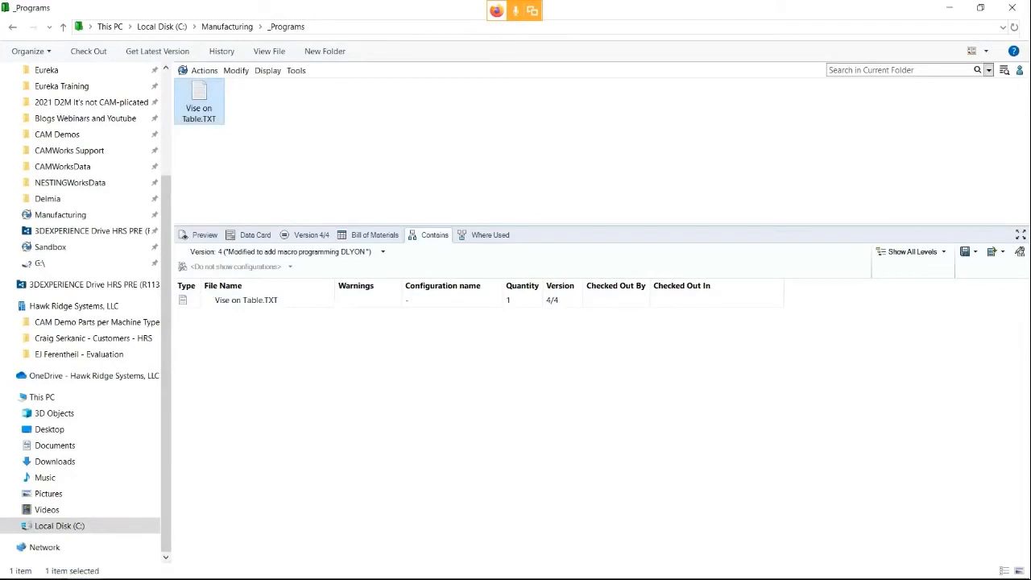
right_click(197, 108)
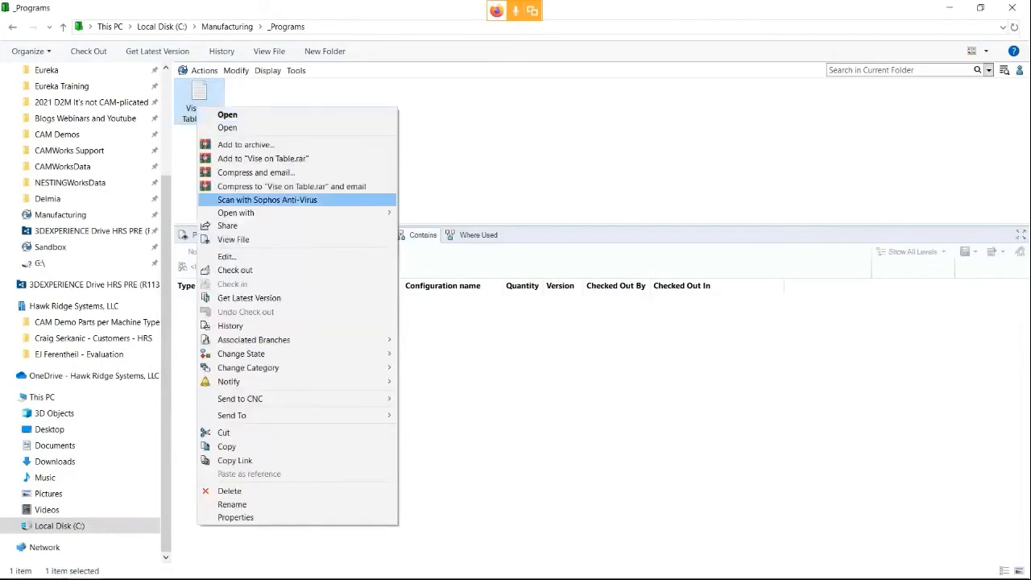
mouse_move(240, 399)
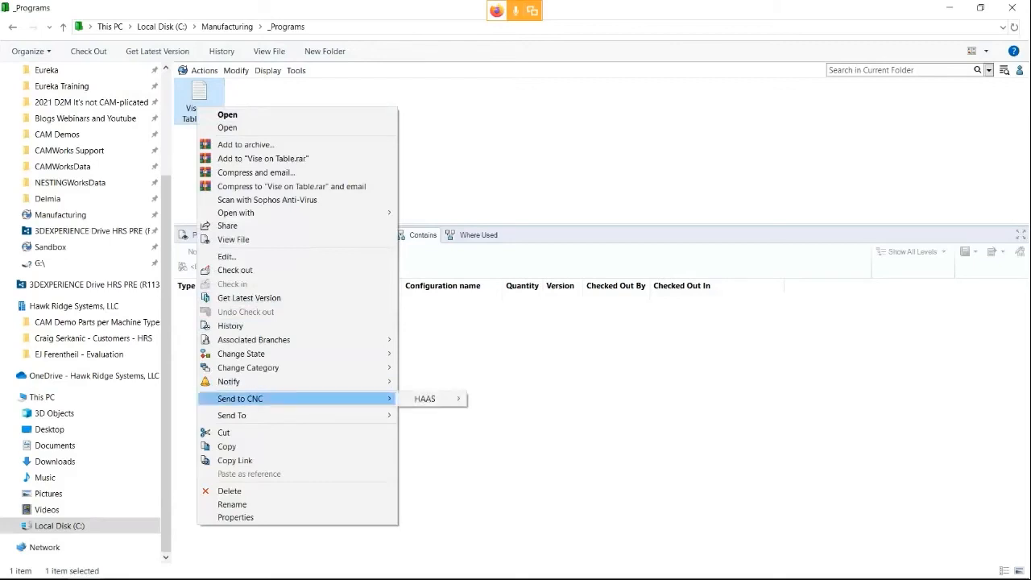
mouse_move(425, 399)
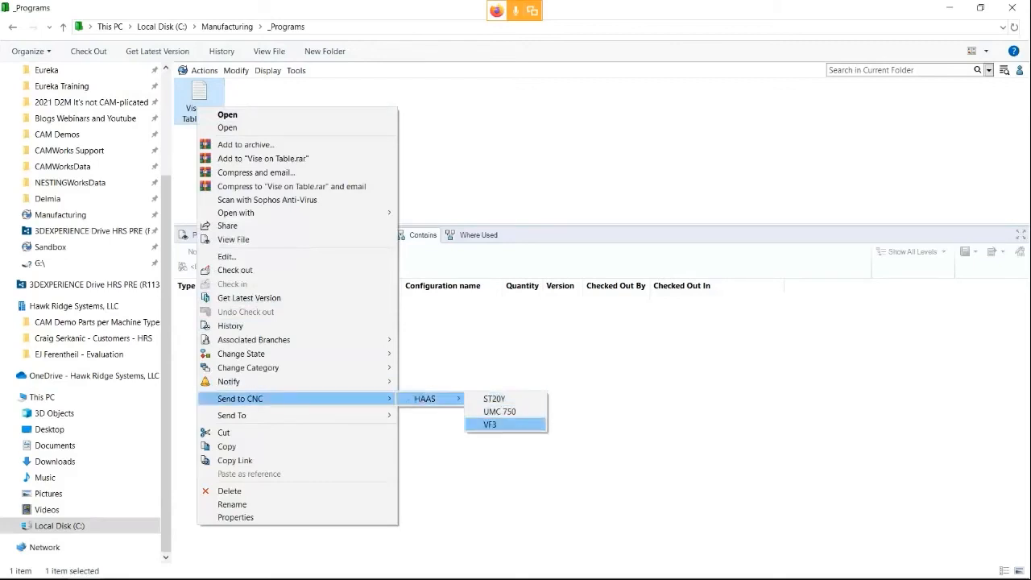
Switch to Predator DNC to view the HAAS VF3 (COM11) machine, and return to the _Programs folder
key(super)
click(383, 566)
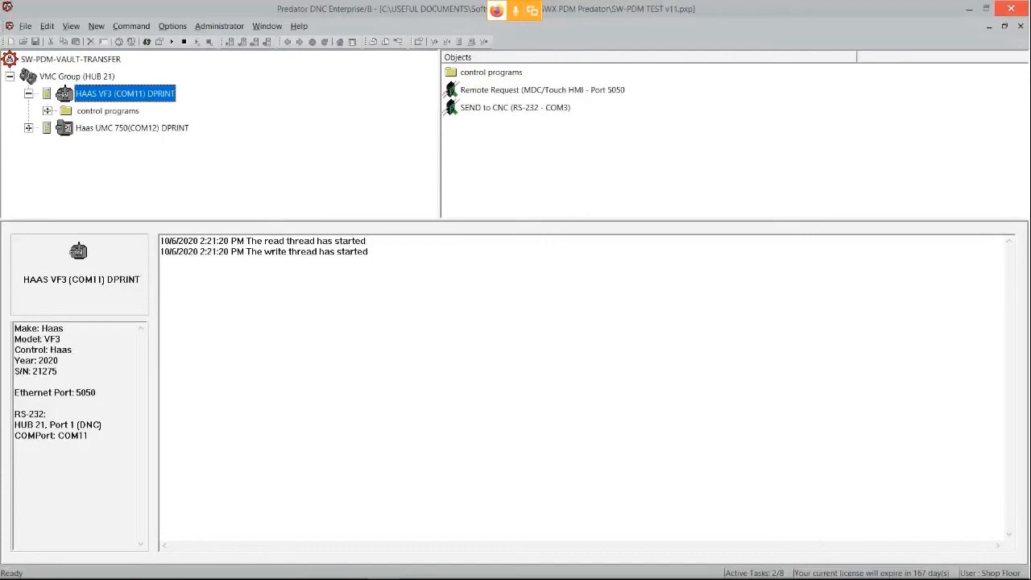
key(alt+Tab)
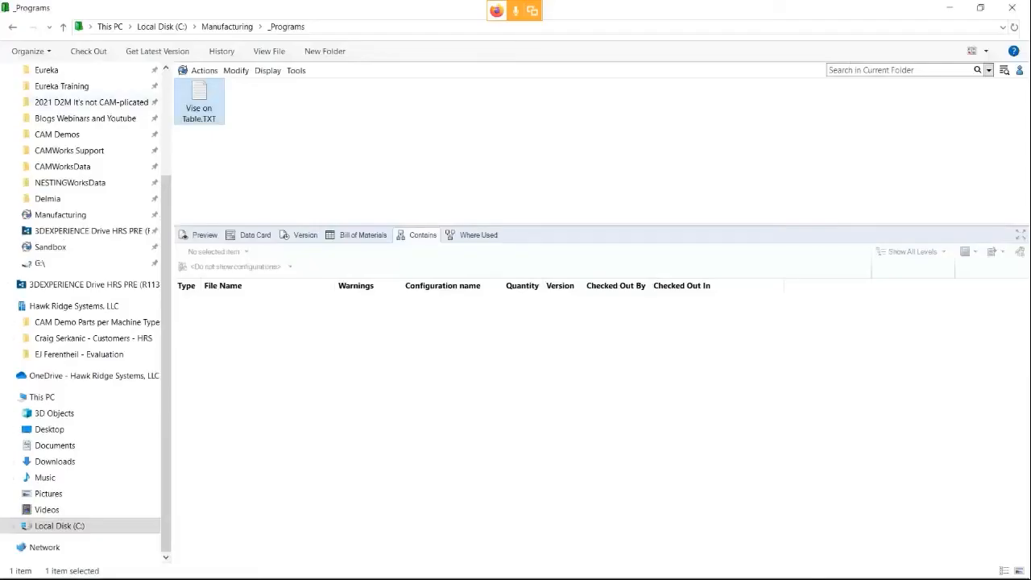
Send Vise on Table.TXT to the HAAS VF3 CNC machine
key(shift+F10)
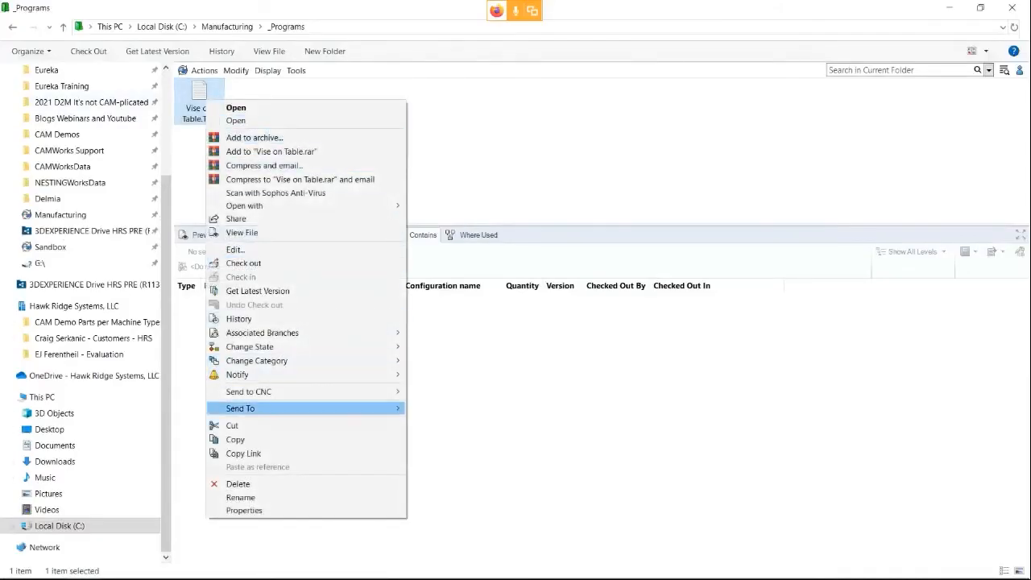
mouse_move(435, 392)
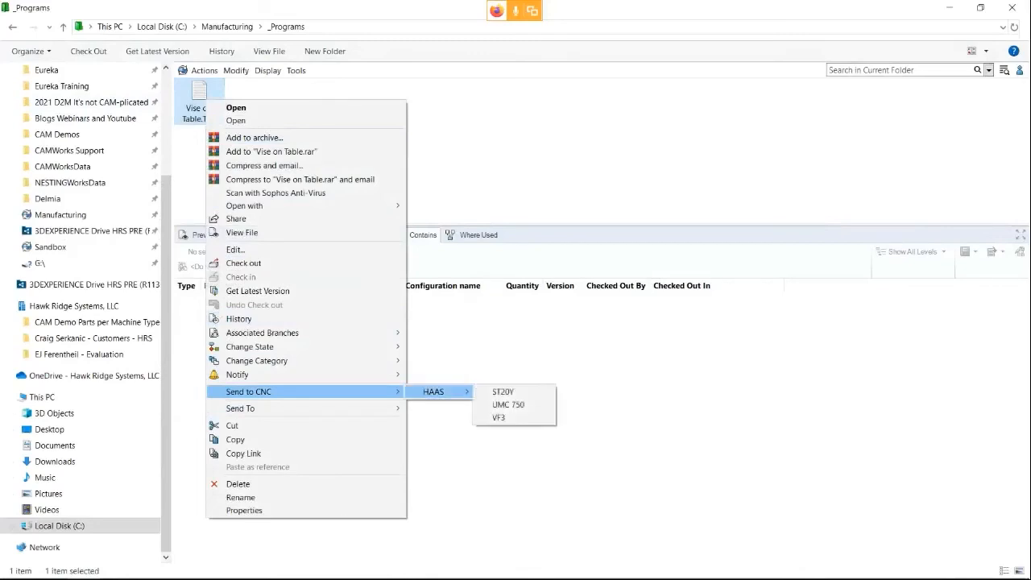
click(509, 418)
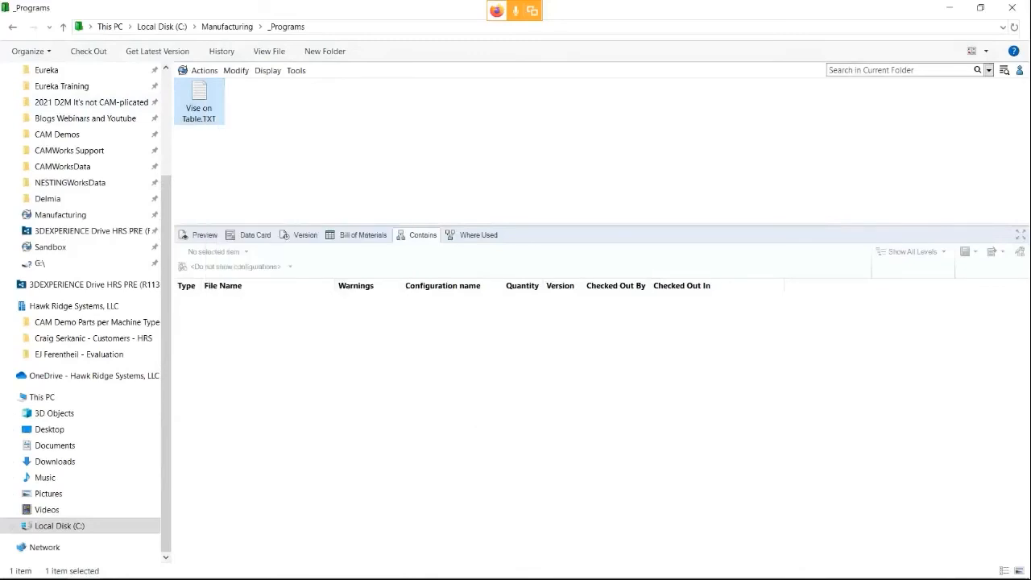
Switch to Predator DNC and check the HAAS VF3 log for the writing of Vise on Table.TXT
key(alt+Tab)
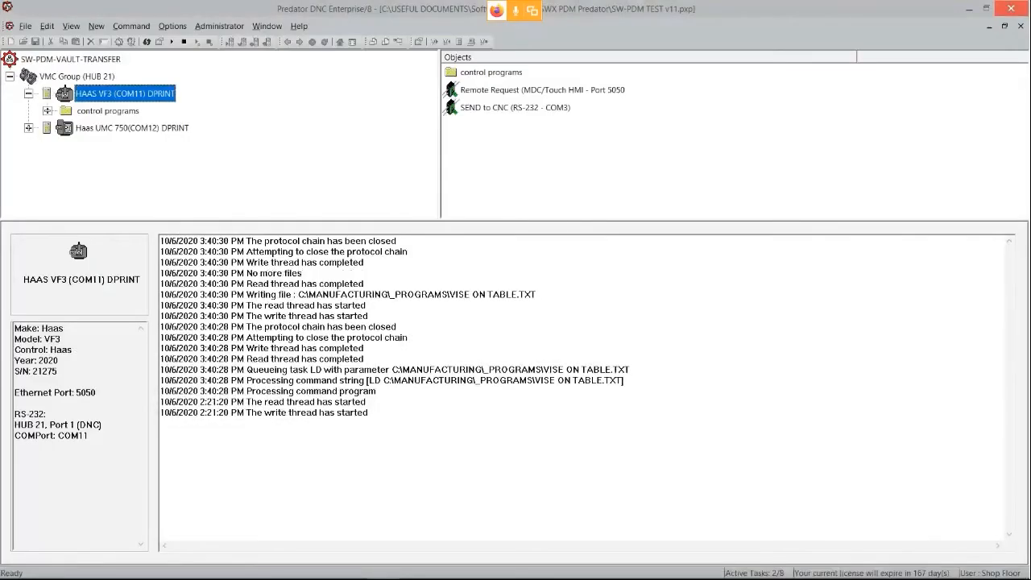
drag(448, 315, 538, 325)
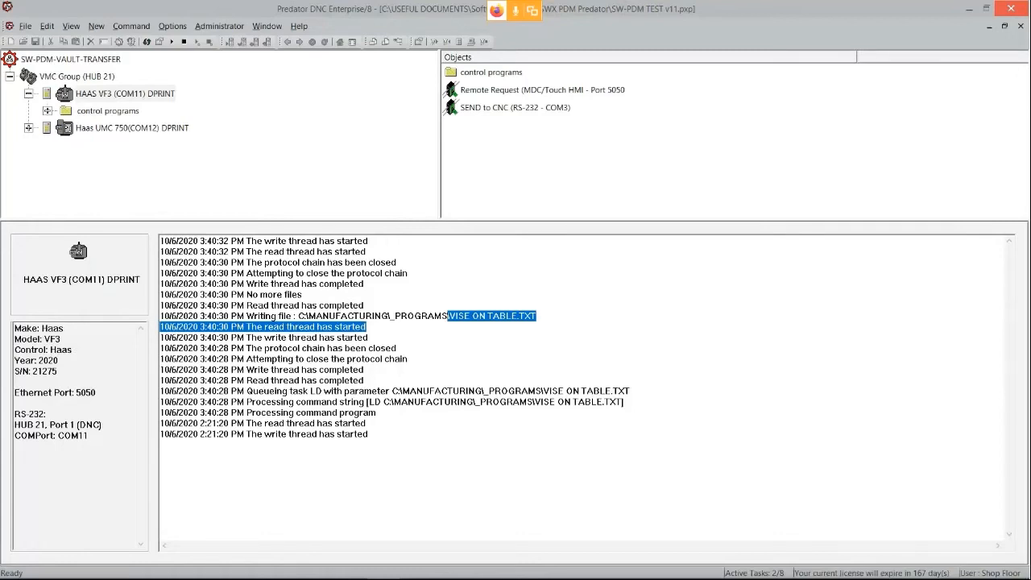
Cancel all commands of the SW-PDM TEST v11.pxp project and close Predator DNC
click(1010, 8)
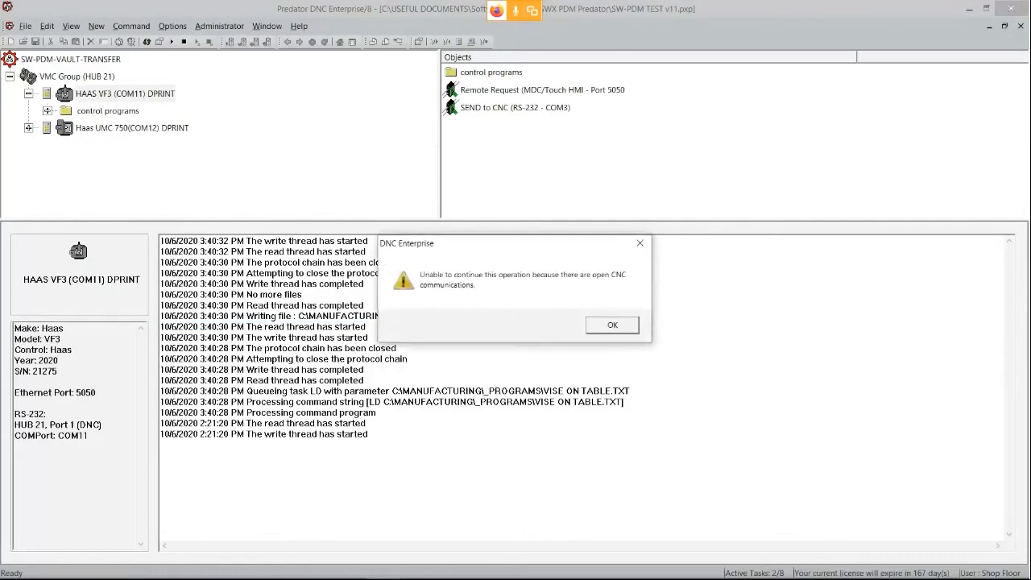
click(613, 325)
click(184, 42)
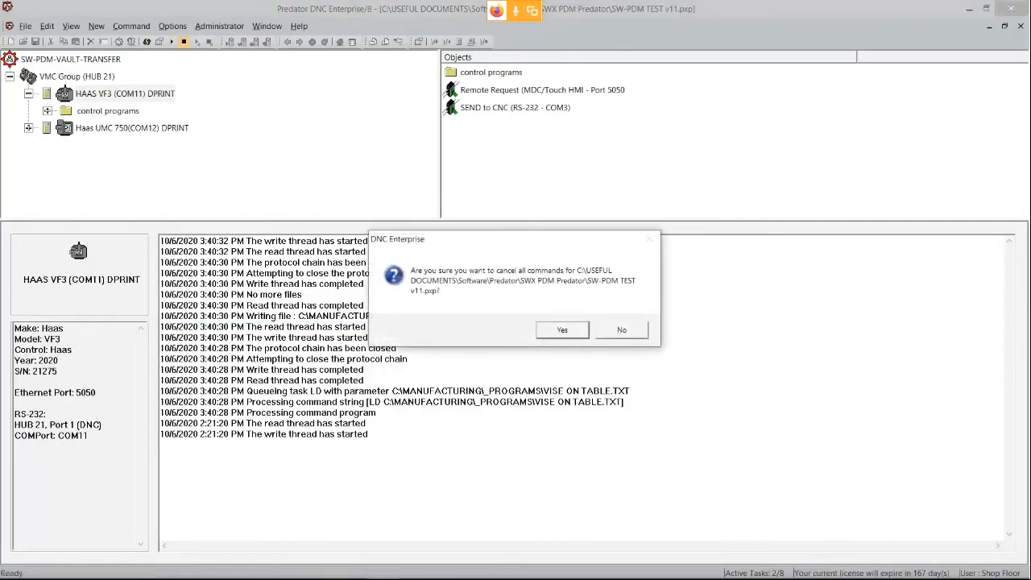
click(562, 330)
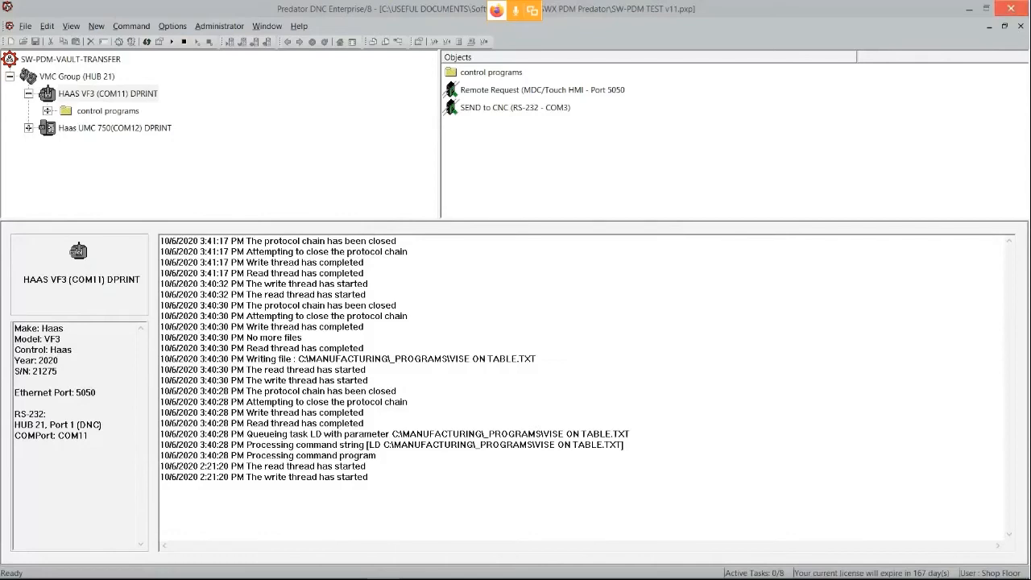
click(1011, 8)
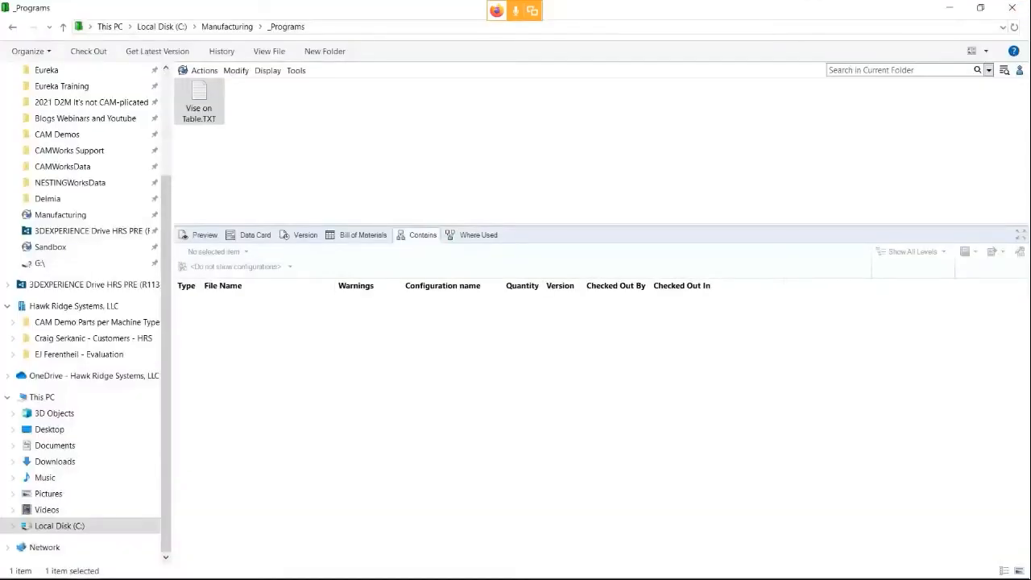
Switch to Predator MDC Executive in Firefox and view the details of the cycling machines
key(super)
mouse_move(50, 566)
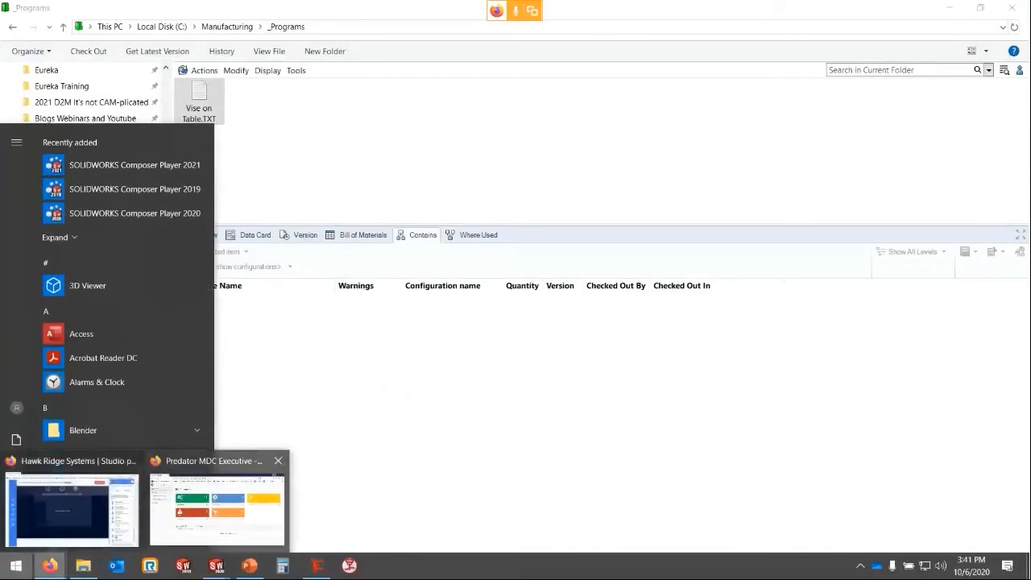
click(217, 504)
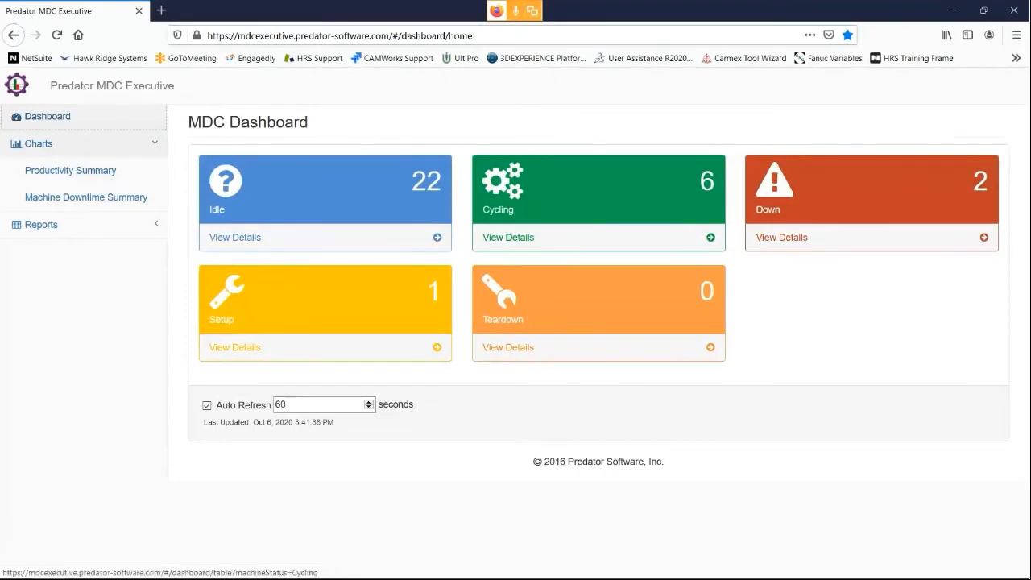
click(596, 237)
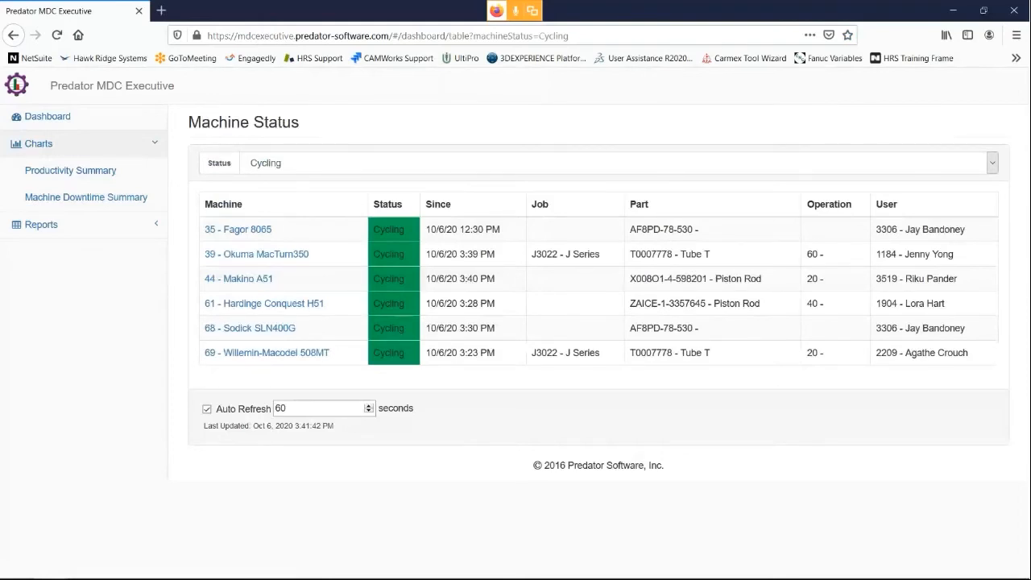
Return to the MDC Dashboard and view the details of the machines that are down
click(38, 144)
click(47, 117)
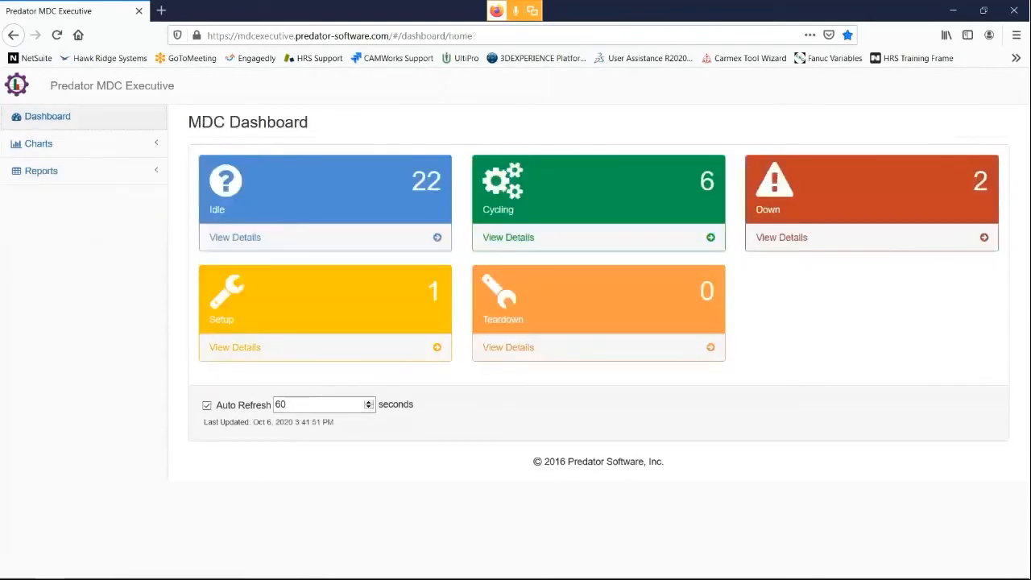
click(781, 237)
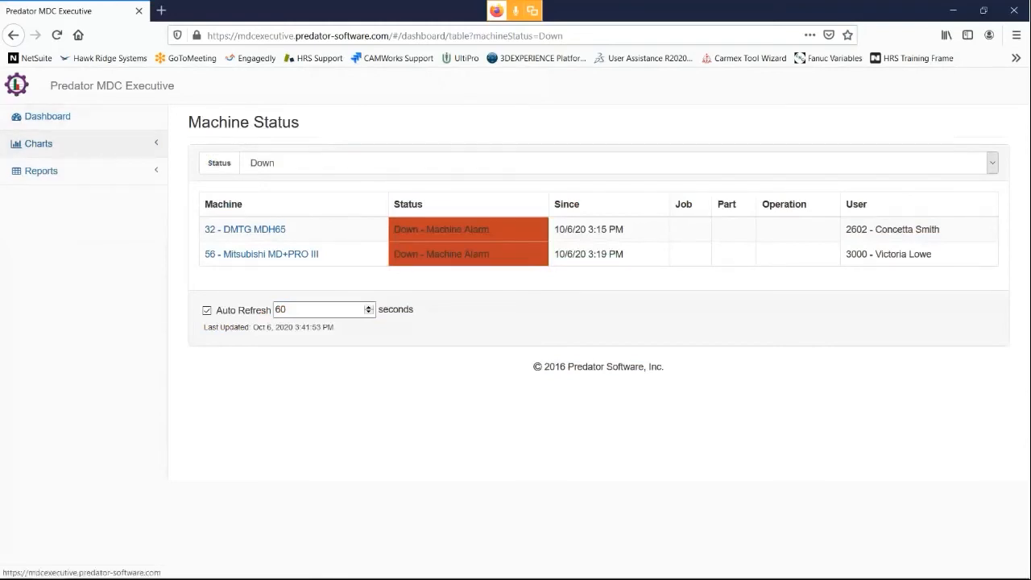
View the Productivity Summary chart for ALL machines and examine its Cycle, Setup and Idle segments
click(38, 143)
click(70, 170)
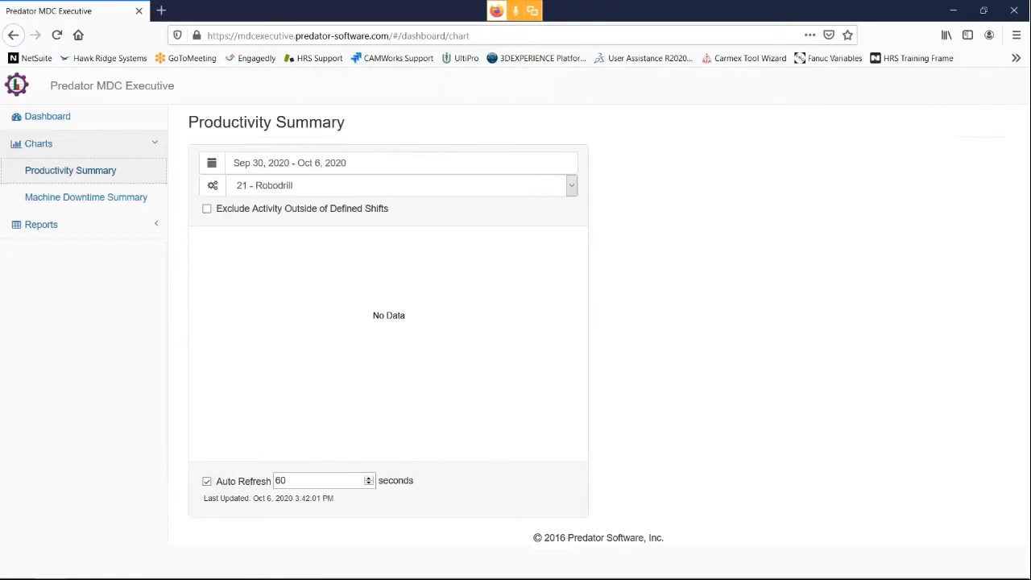
click(571, 185)
click(242, 207)
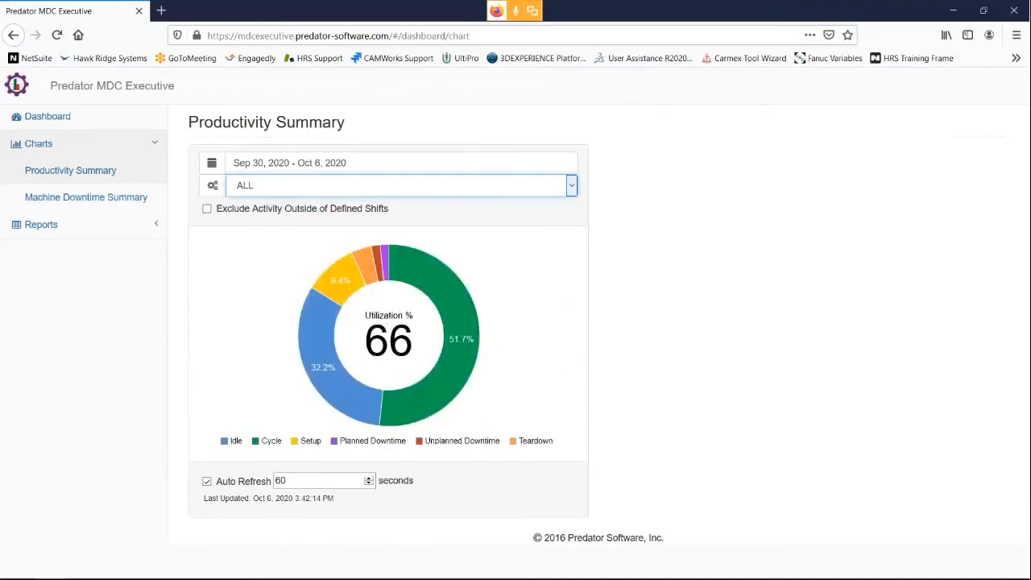
mouse_move(449, 354)
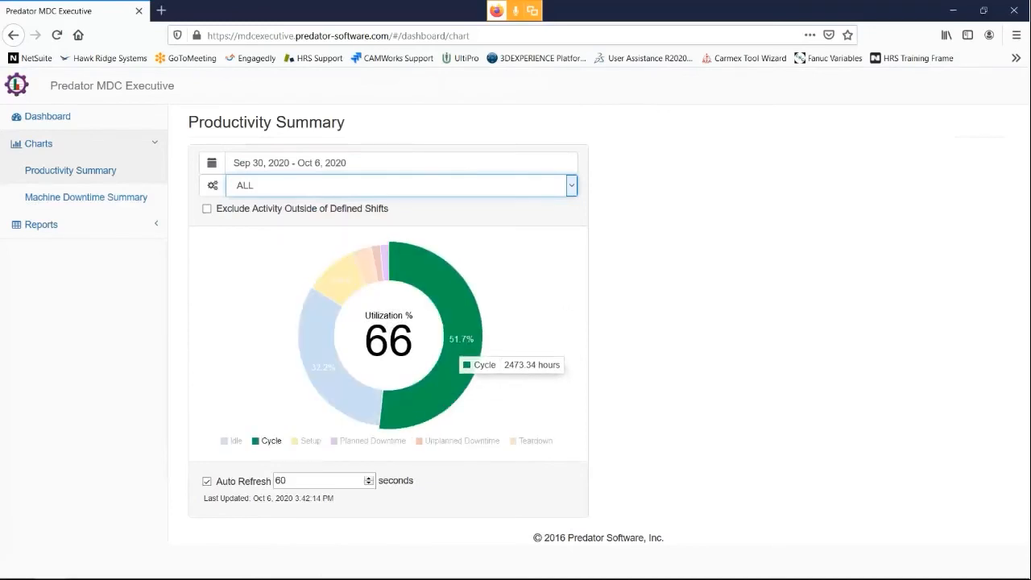
mouse_move(341, 283)
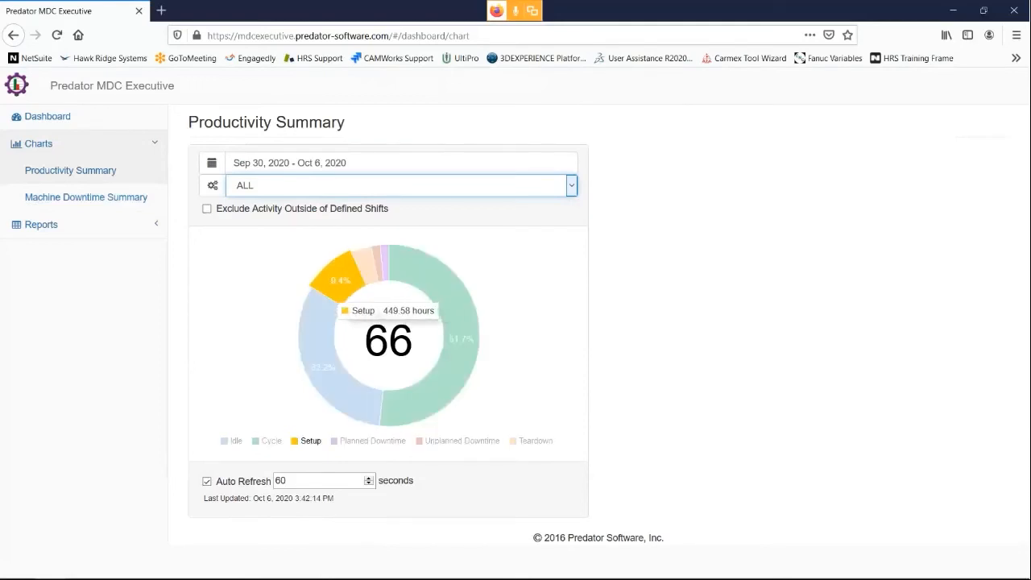
mouse_move(322, 362)
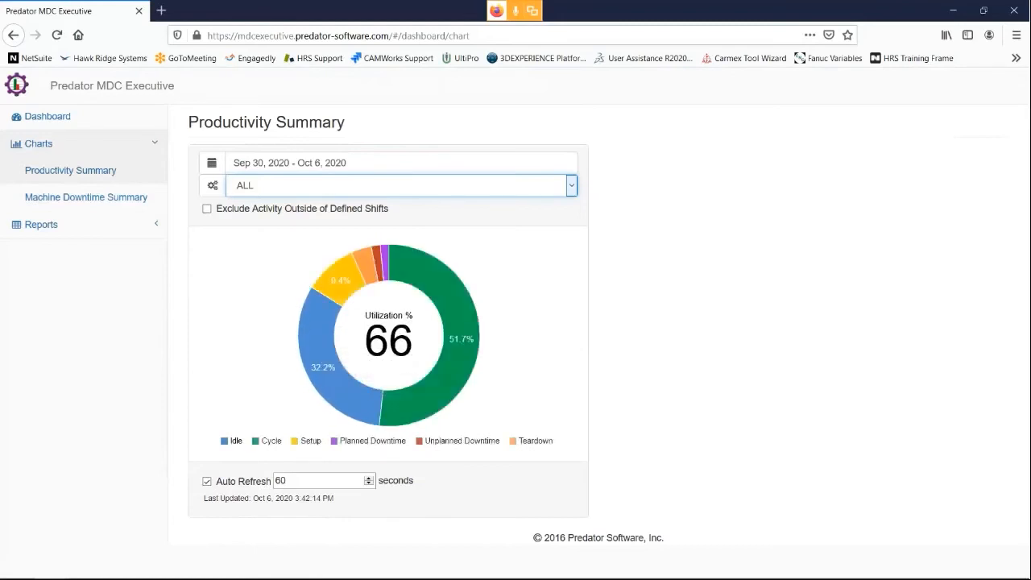
View the productivity charts of 48 - Doosan Puma 2600 and 34 - DMG Mori DMU 80 eVo, examining the latter's Idle segment
click(401, 185)
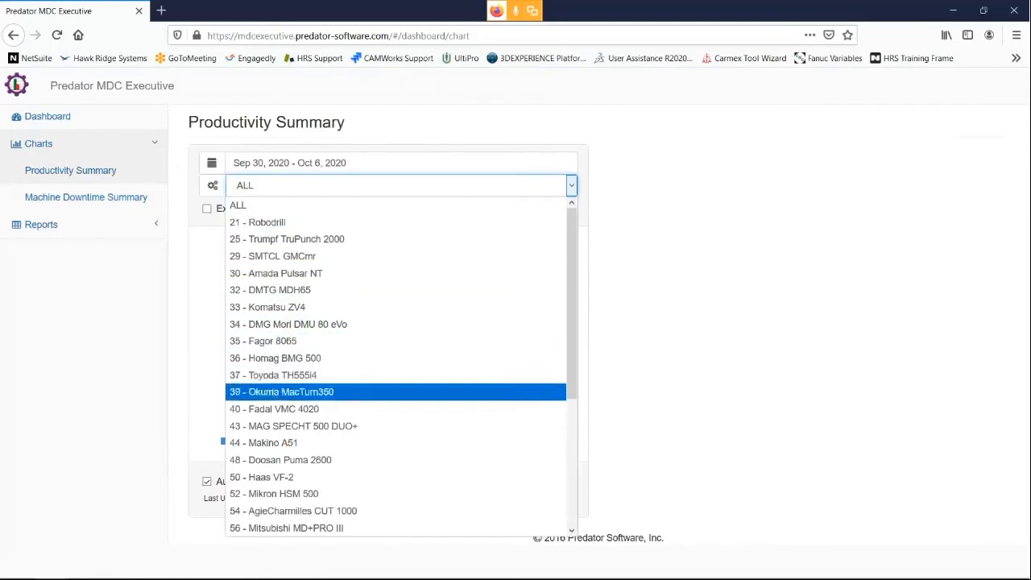
click(322, 460)
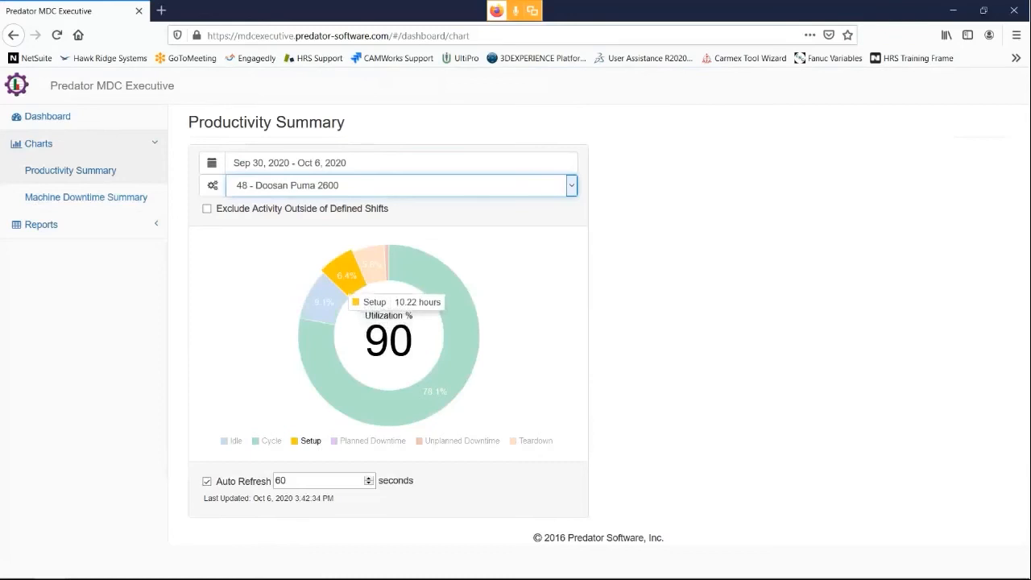
click(354, 186)
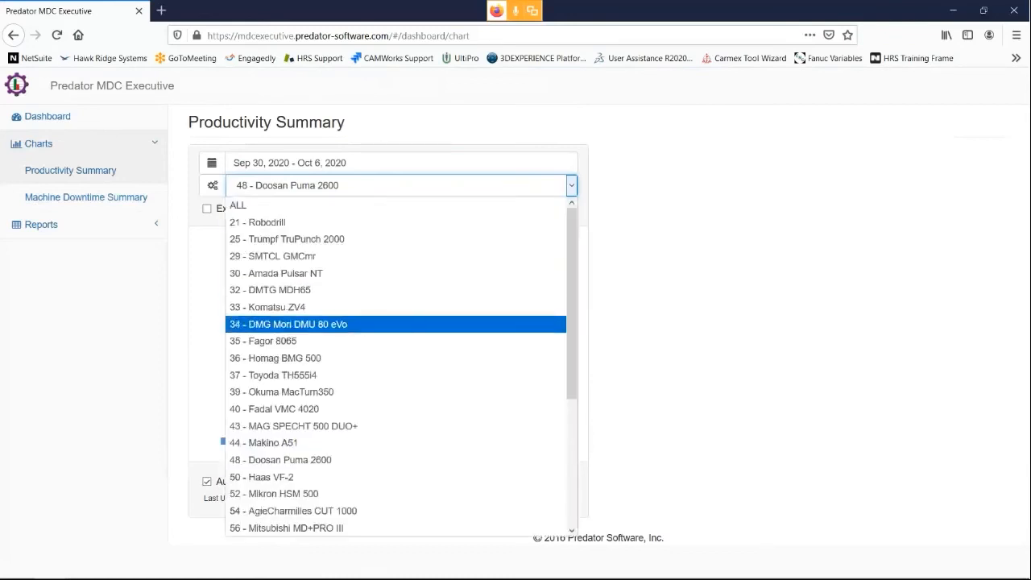
click(319, 324)
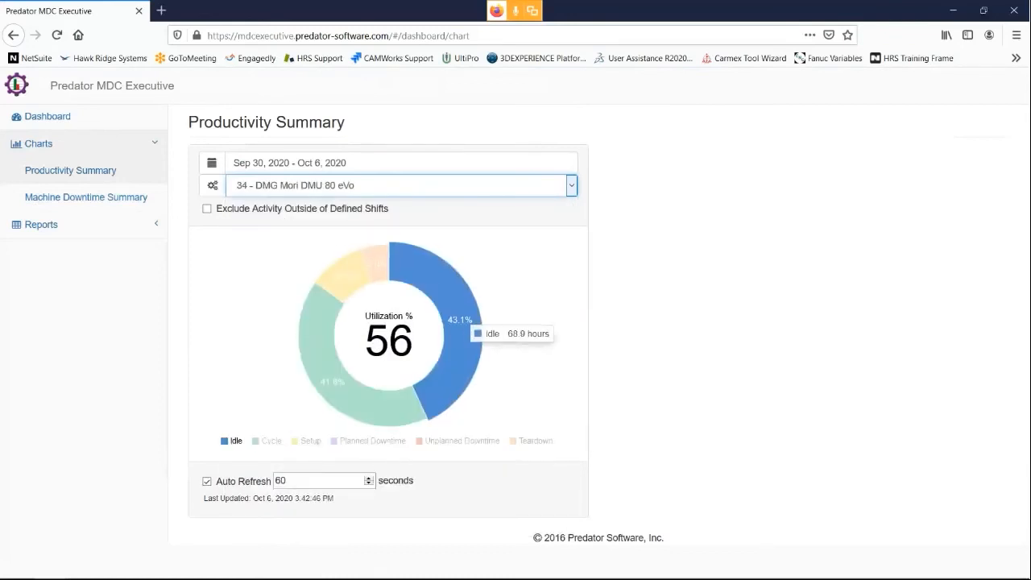
mouse_move(466, 329)
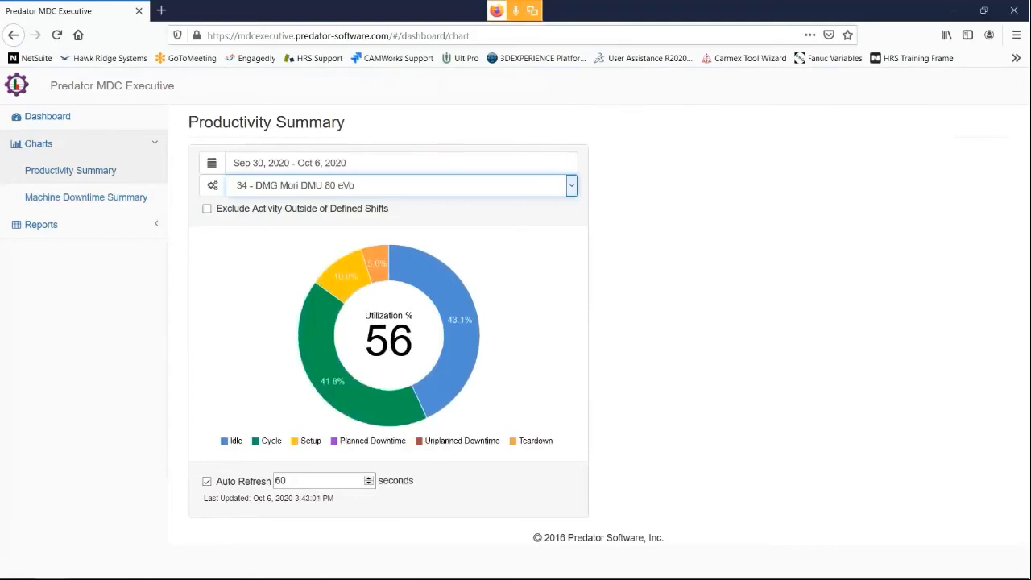
View the productivity chart of machine 50 - Haas VF-2
click(571, 186)
click(571, 186)
click(571, 186)
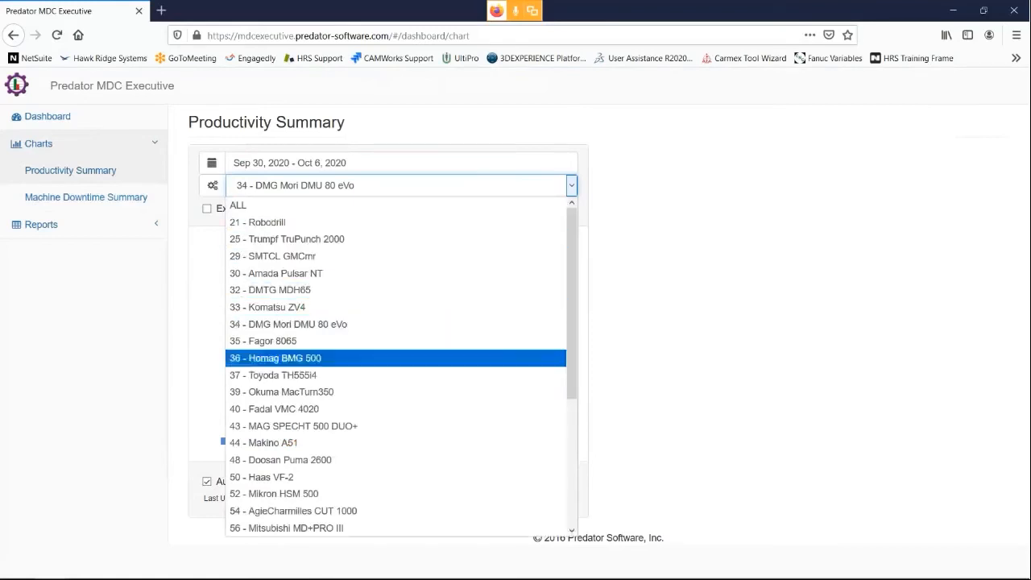
click(266, 477)
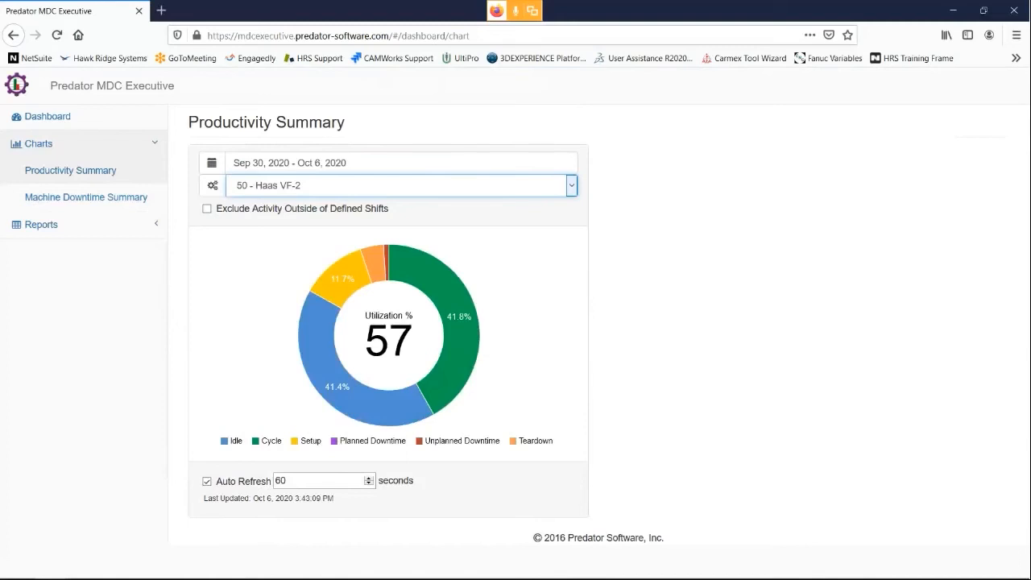
View the Machine Downtime Summary chart, changing the machine to 21 - Robodrill
click(85, 196)
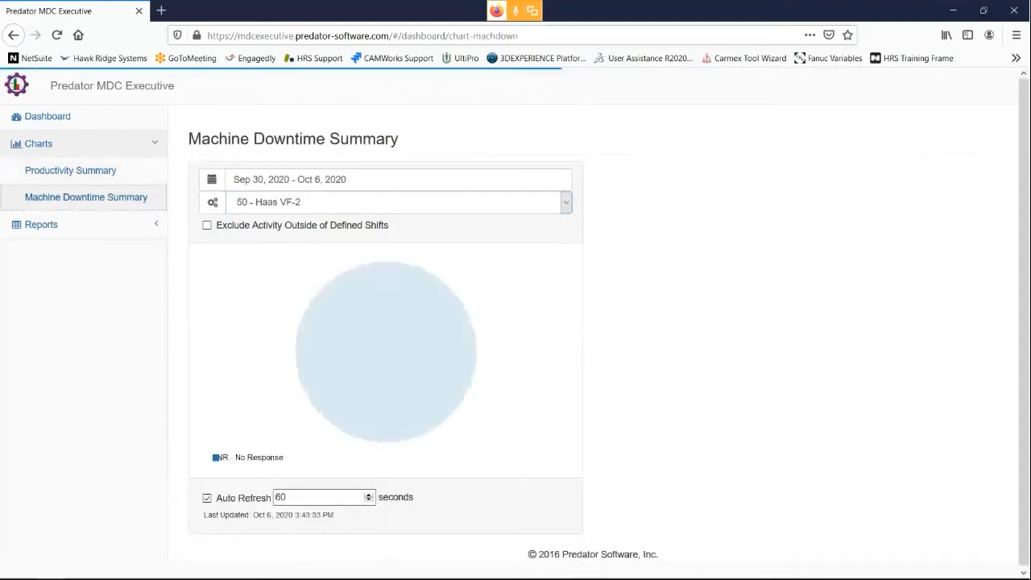
click(394, 202)
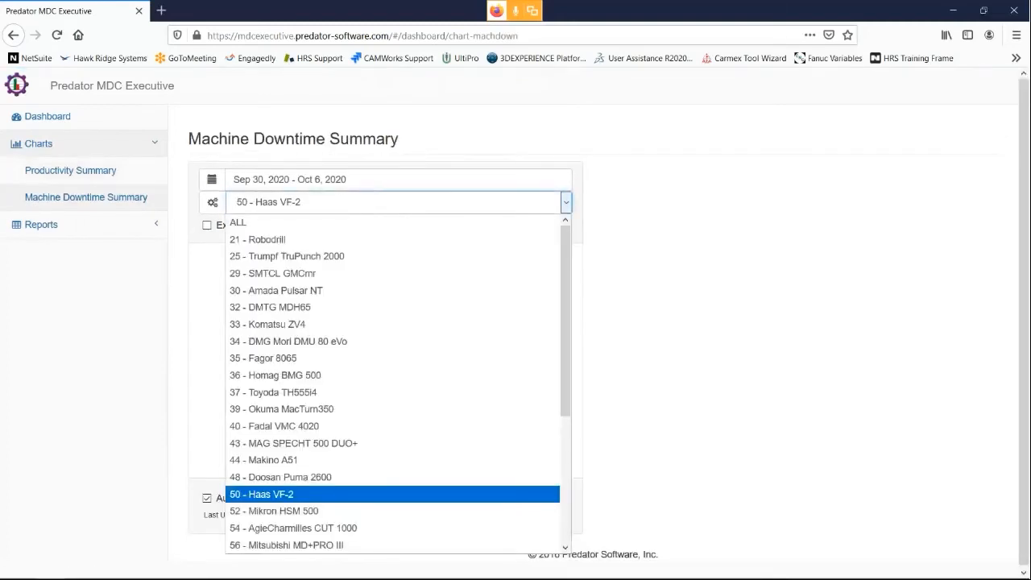
click(394, 239)
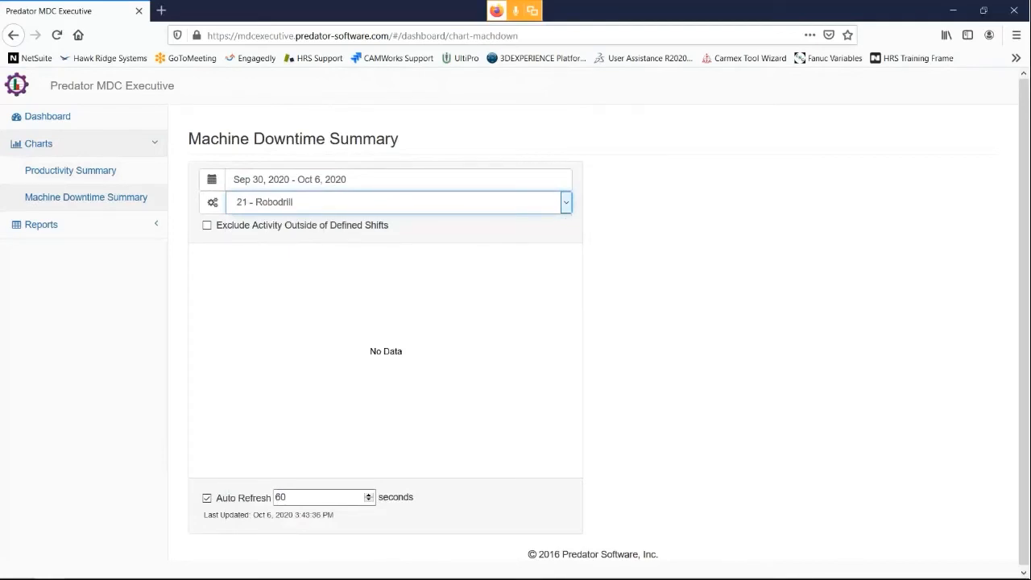
Switch to the PowerPoint slide show and advance three slides to the Production Summary of the Doosan Puma 2600
key(alt+Tab)
key(alt+Tab)
key(alt+Tab)
key(alt+Tab)
key(alt+Tab)
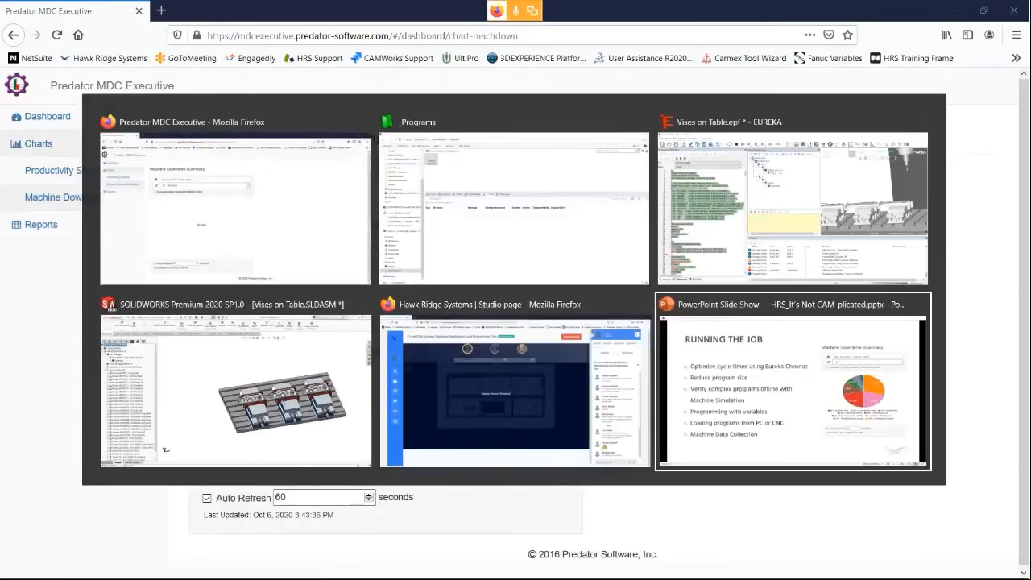
key(Right)
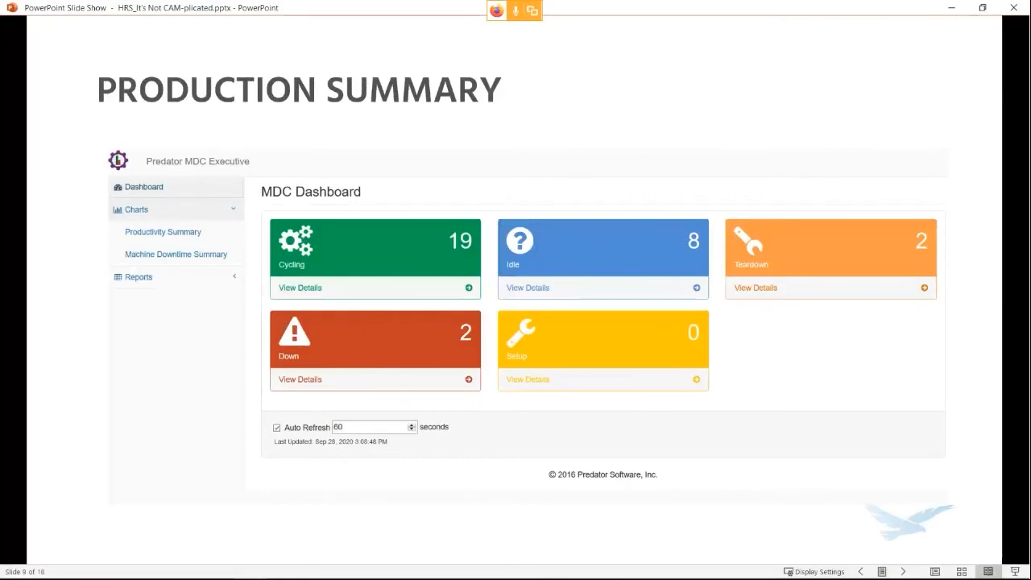
key(Right)
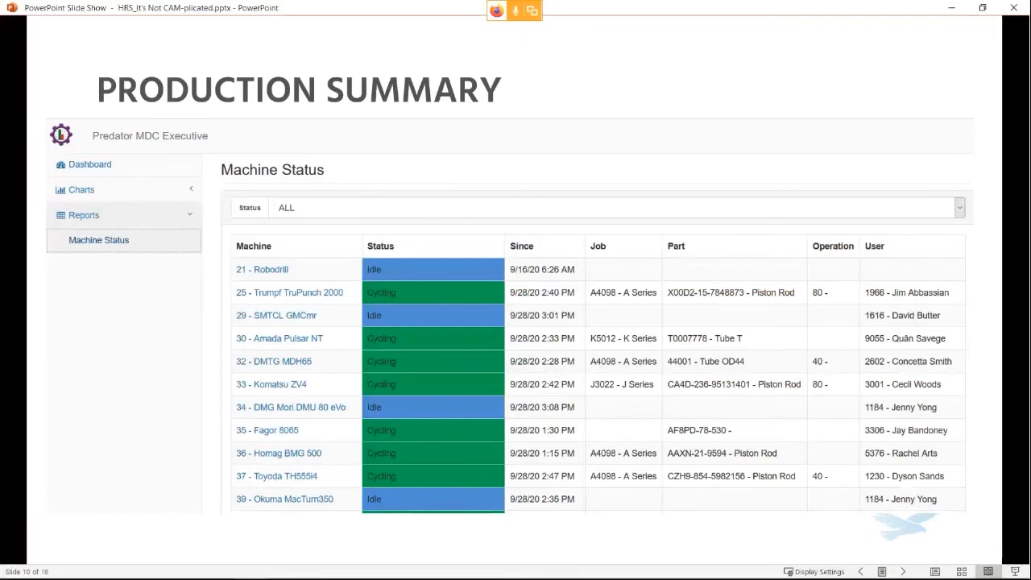
key(Right)
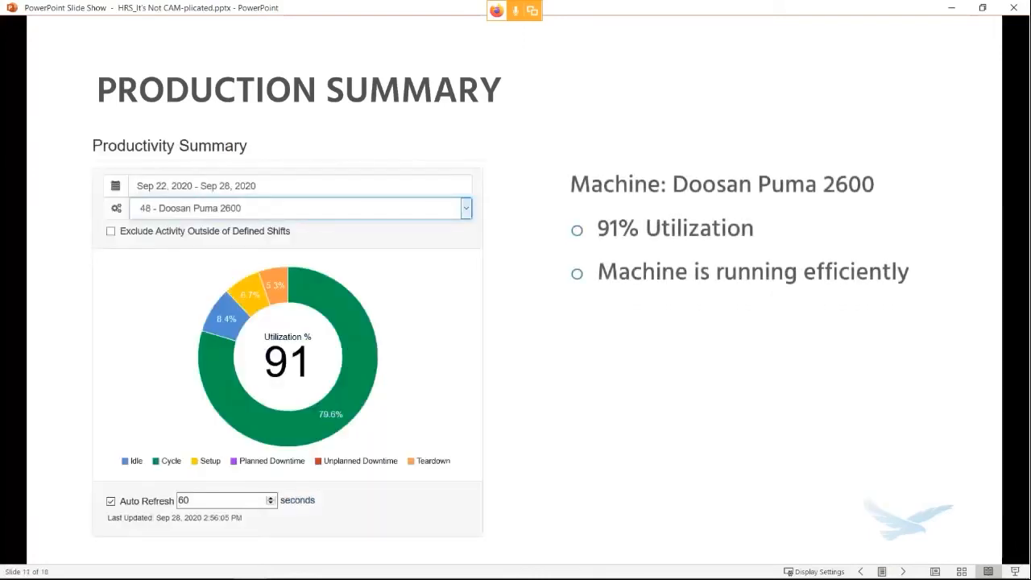